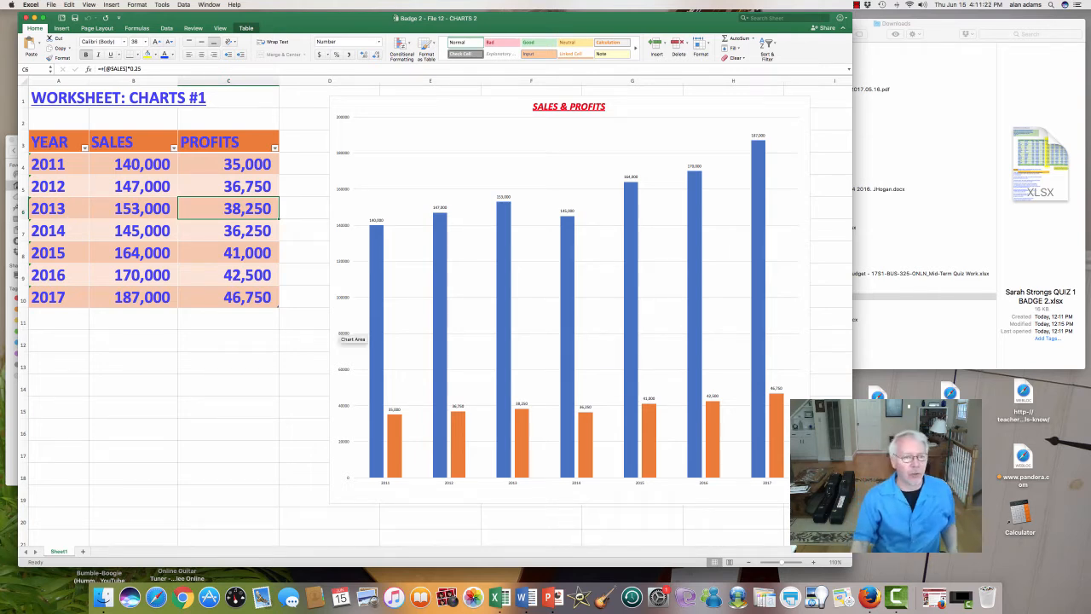
{"action": "left_click", "coordinate": [133, 209]}
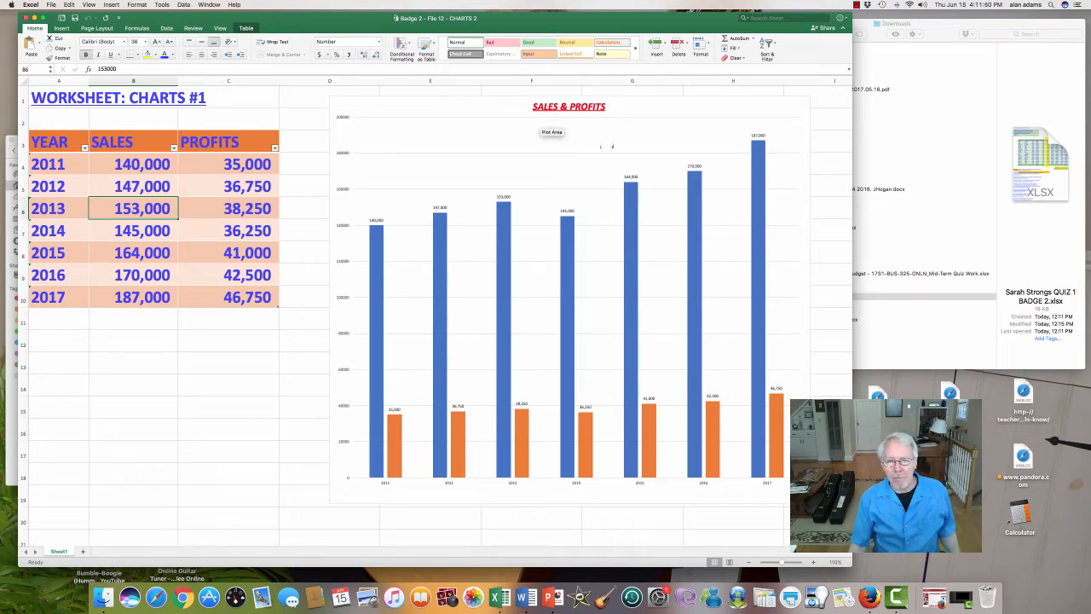
{"action": "left_click", "coordinate": [594, 154]}
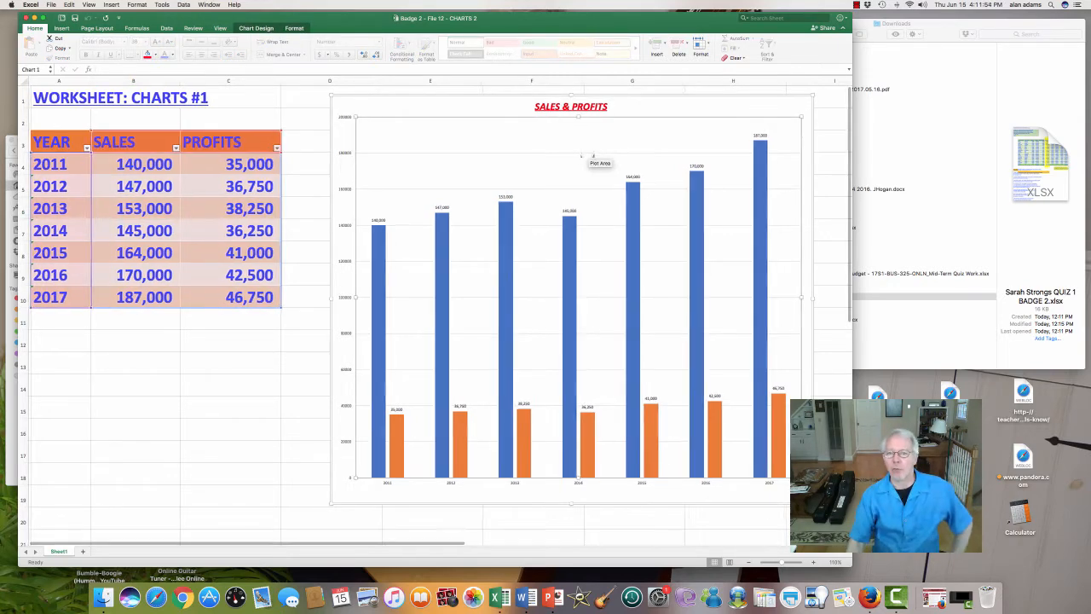
{"action": "left_click", "coordinate": [659, 110]}
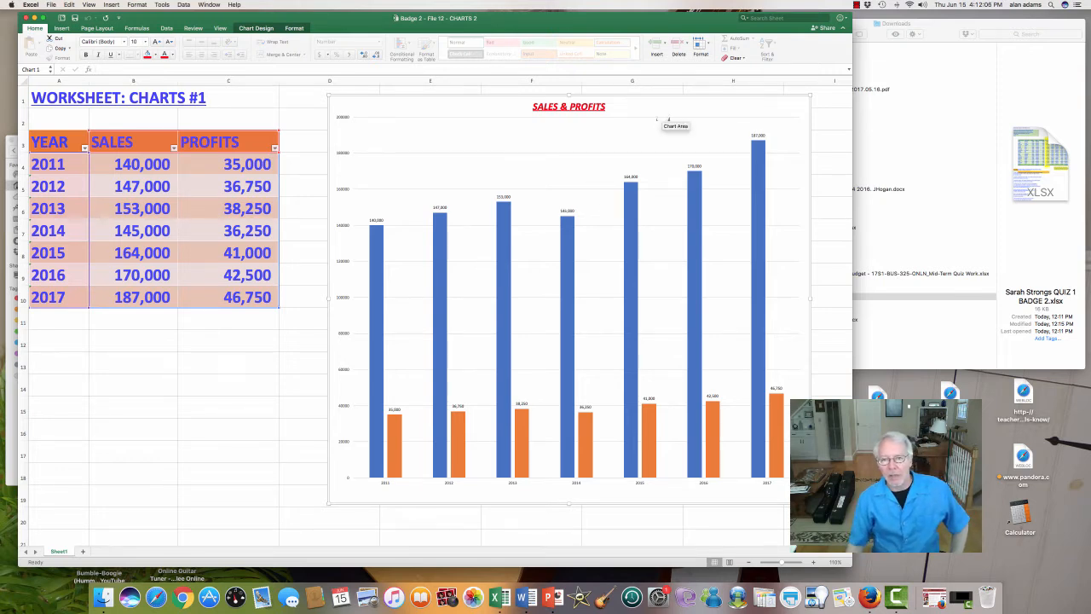
{"action": "left_click", "coordinate": [600, 181]}
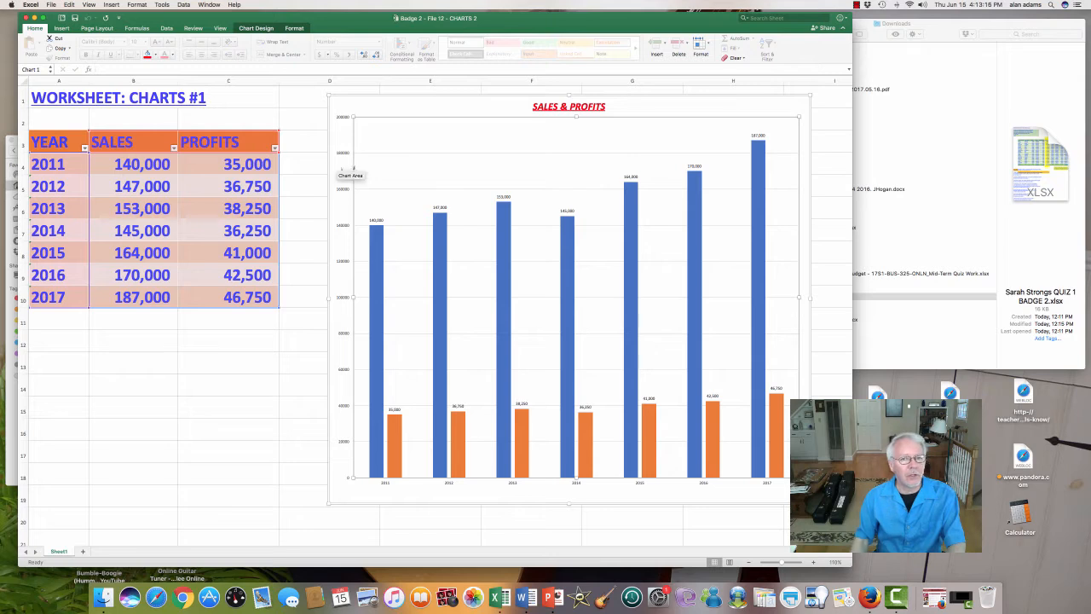
Step: Add a legend on the right side of the Sales & Profits chart
{"action": "left_click", "coordinate": [482, 168]}
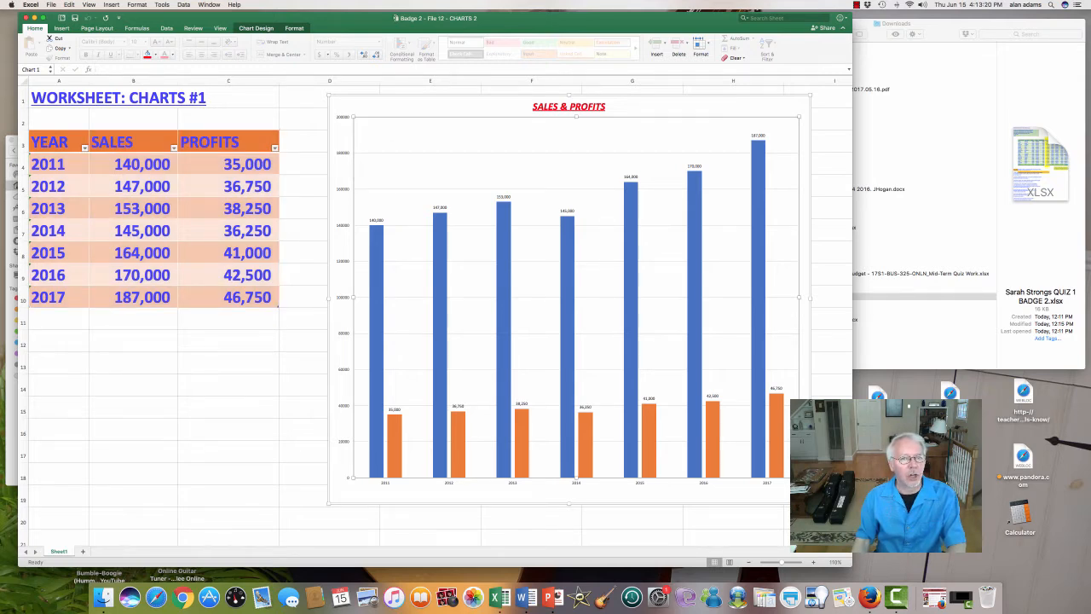
{"action": "left_click", "coordinate": [255, 28]}
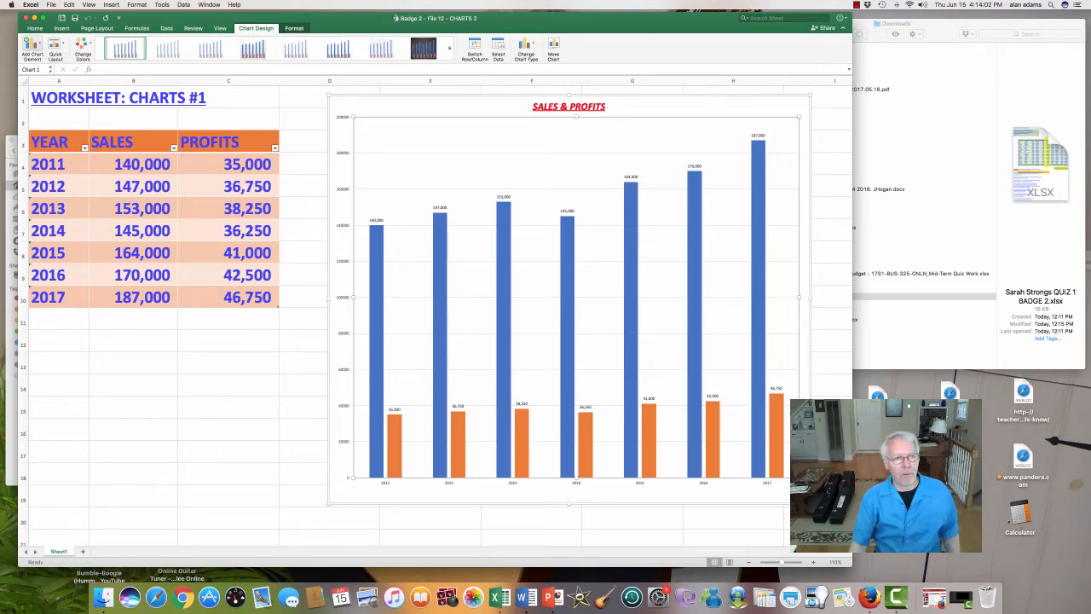
{"action": "left_click", "coordinate": [31, 44]}
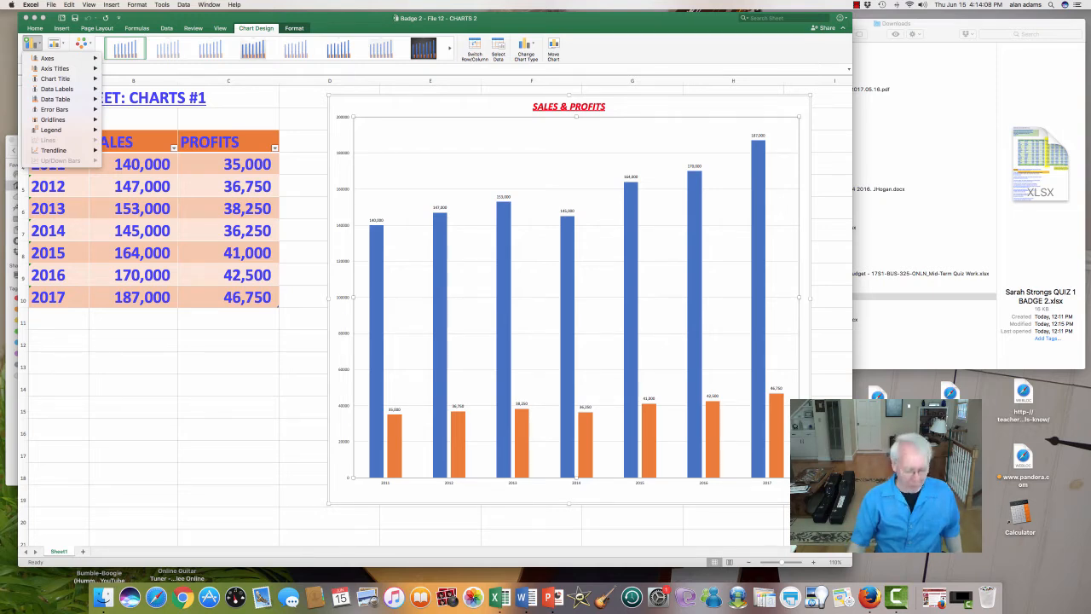
{"action": "mouse_move", "coordinate": [68, 129]}
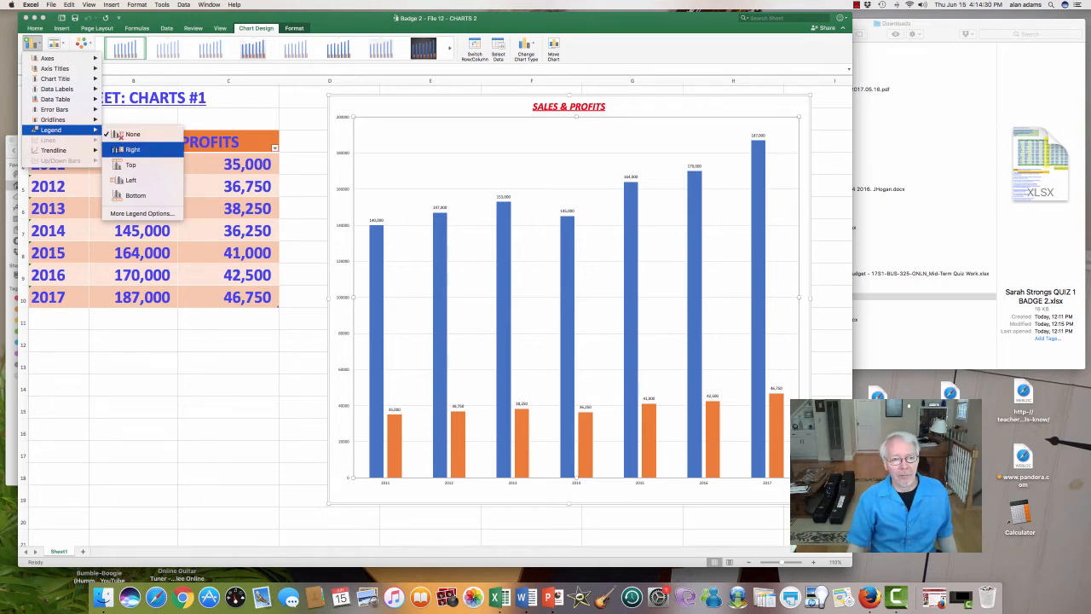
{"action": "key", "text": "Down"}
{"action": "key", "text": "Down"}
{"action": "key", "text": "Down"}
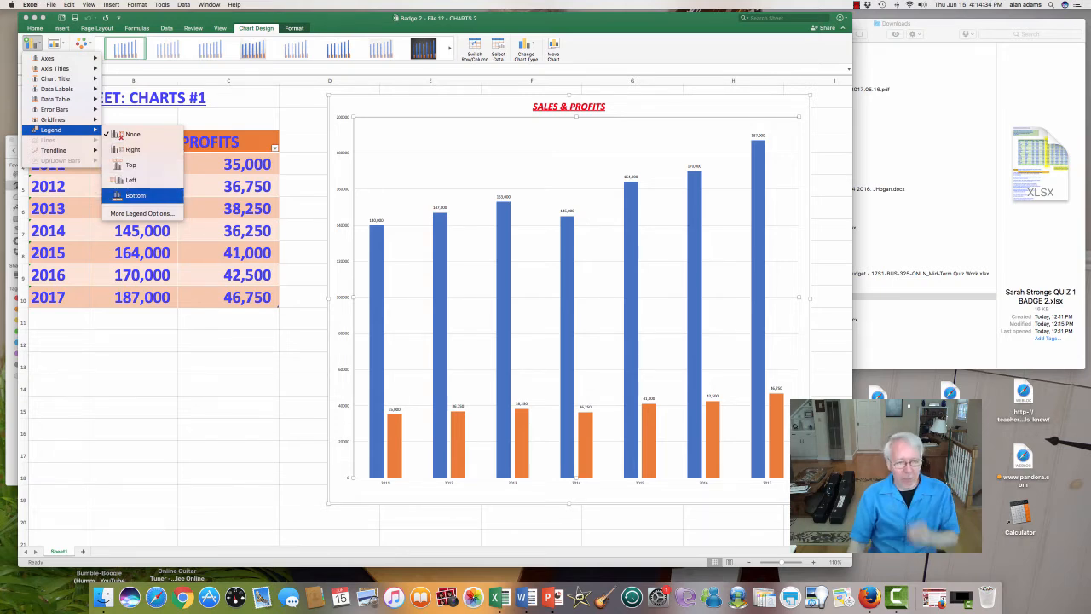
{"action": "key", "text": "Up"}
{"action": "key", "text": "Up"}
{"action": "key", "text": "Up"}
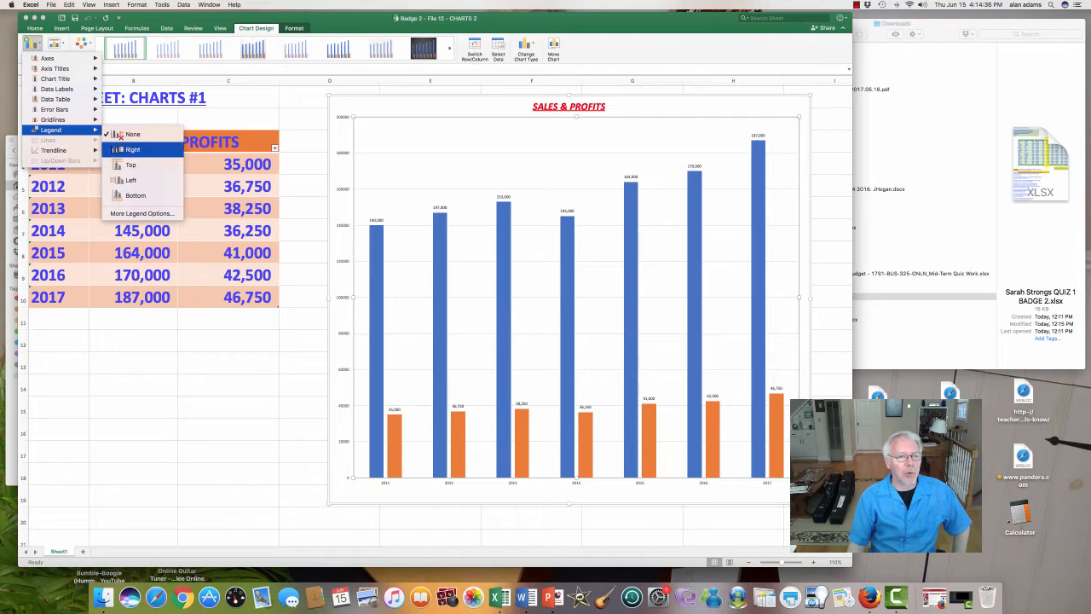
{"action": "key", "text": "Return"}
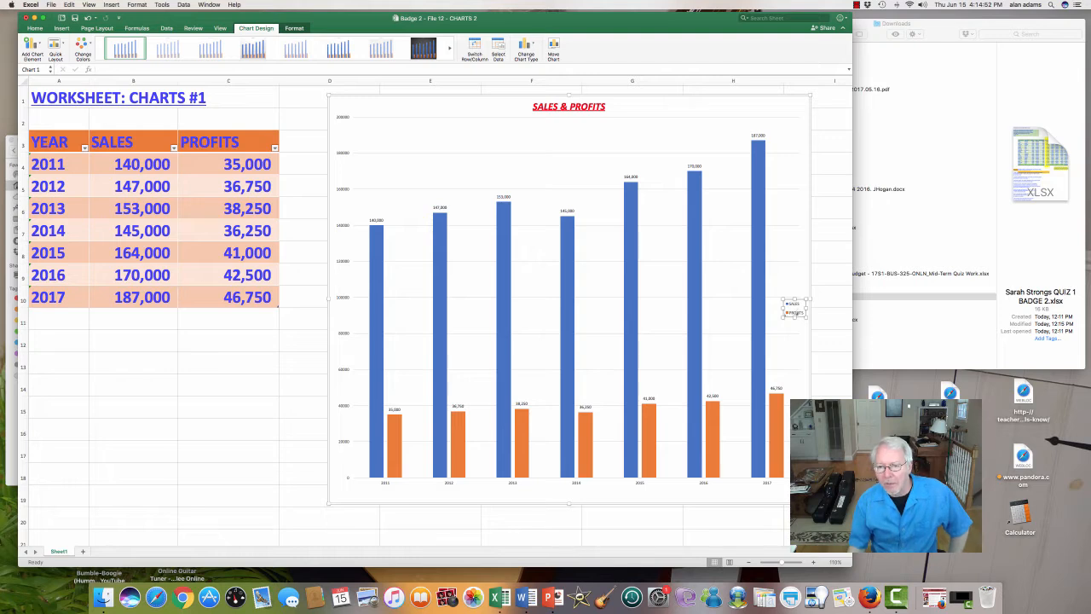
Step: Set the chart legend's font size to 20 and move the legend slightly higher beside the 2017 columns
{"action": "left_click", "coordinate": [795, 311]}
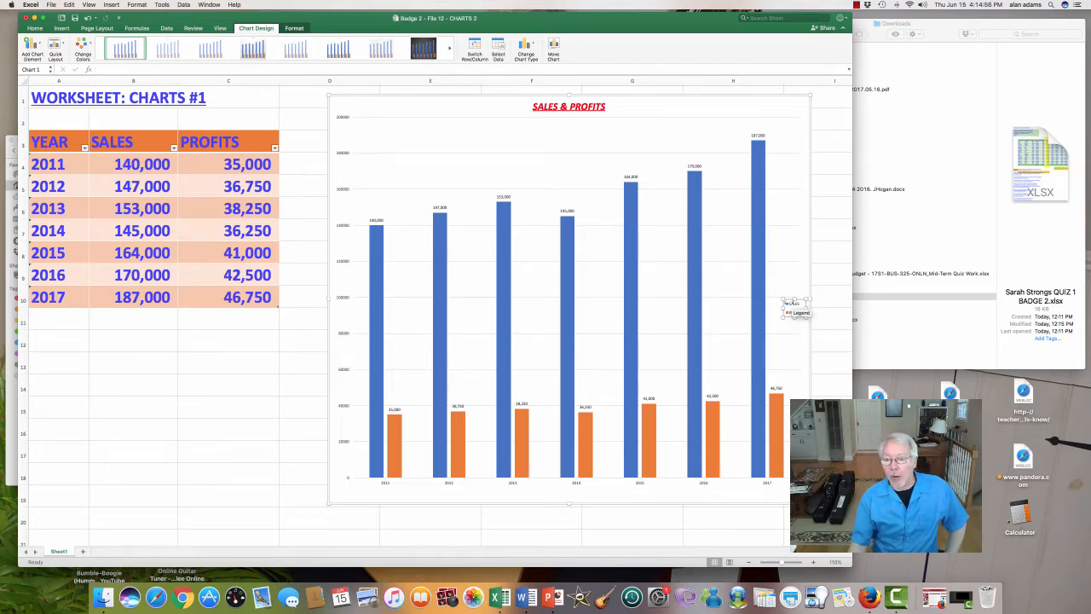
{"action": "left_click_drag", "start_coordinate": [786, 303], "coordinate": [778, 295]}
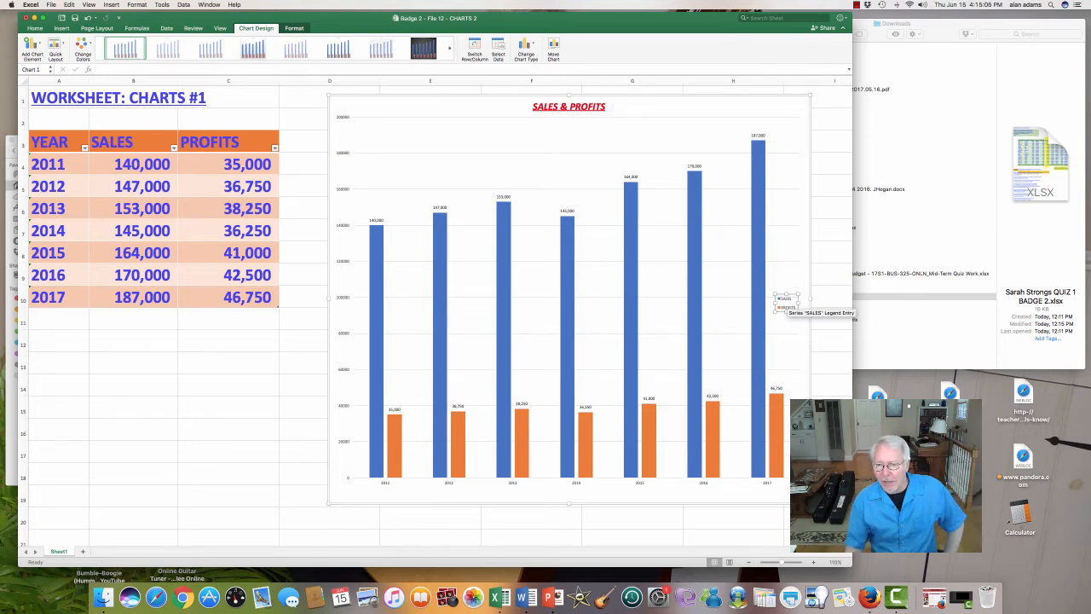
{"action": "right_click", "coordinate": [785, 303]}
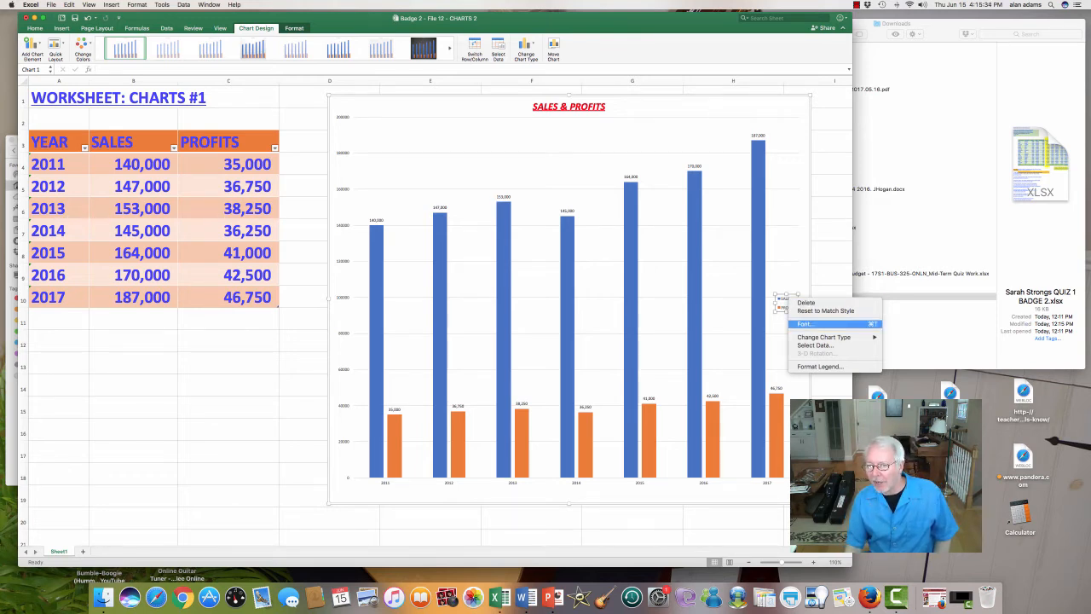
{"action": "left_click", "coordinate": [810, 324]}
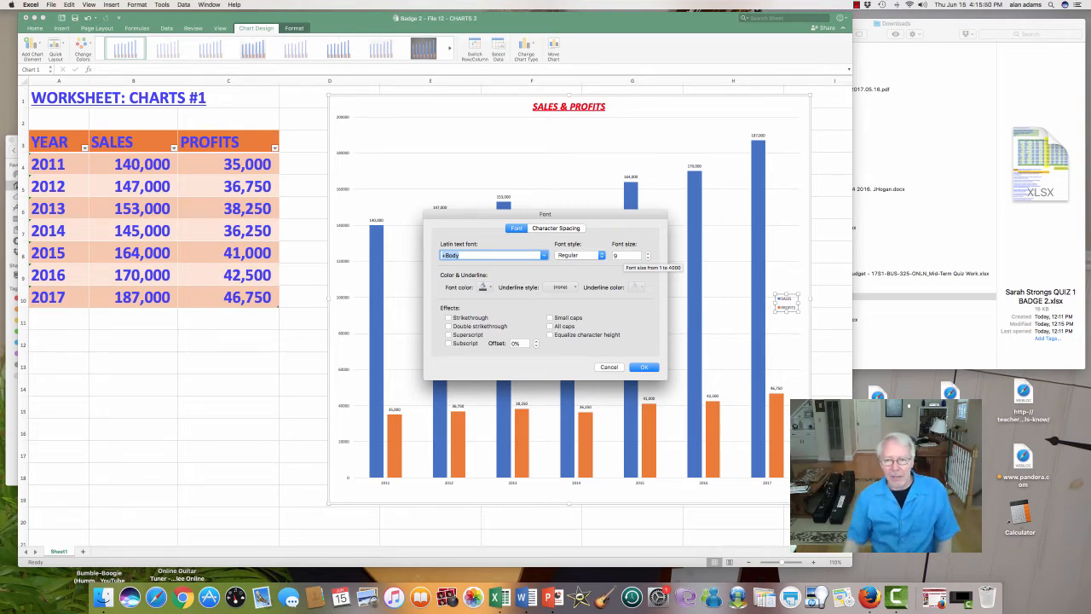
{"action": "left_click", "coordinate": [623, 256]}
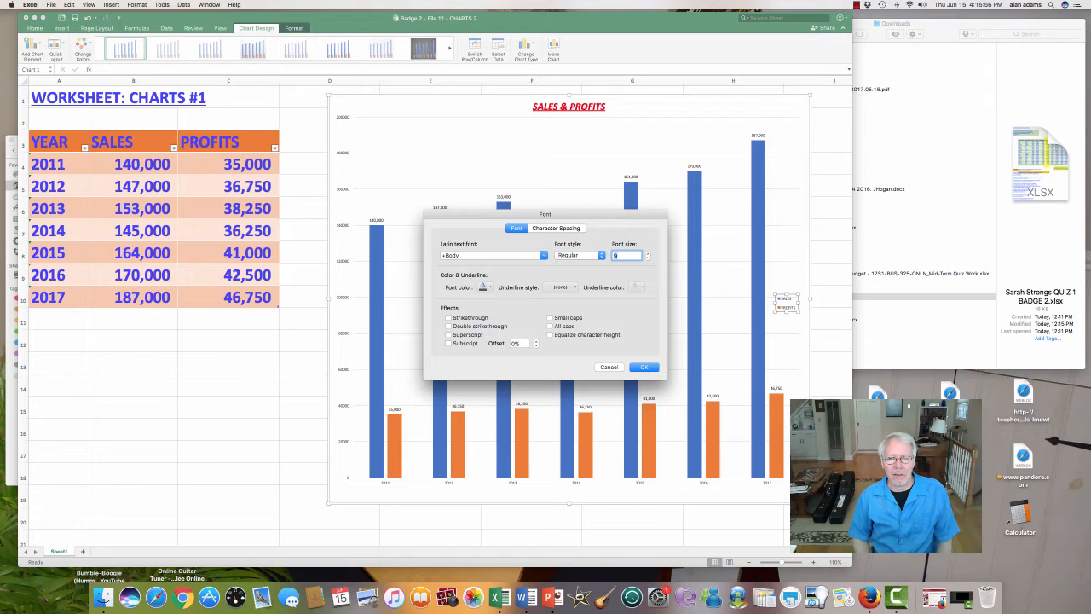
{"action": "type", "text": "20"}
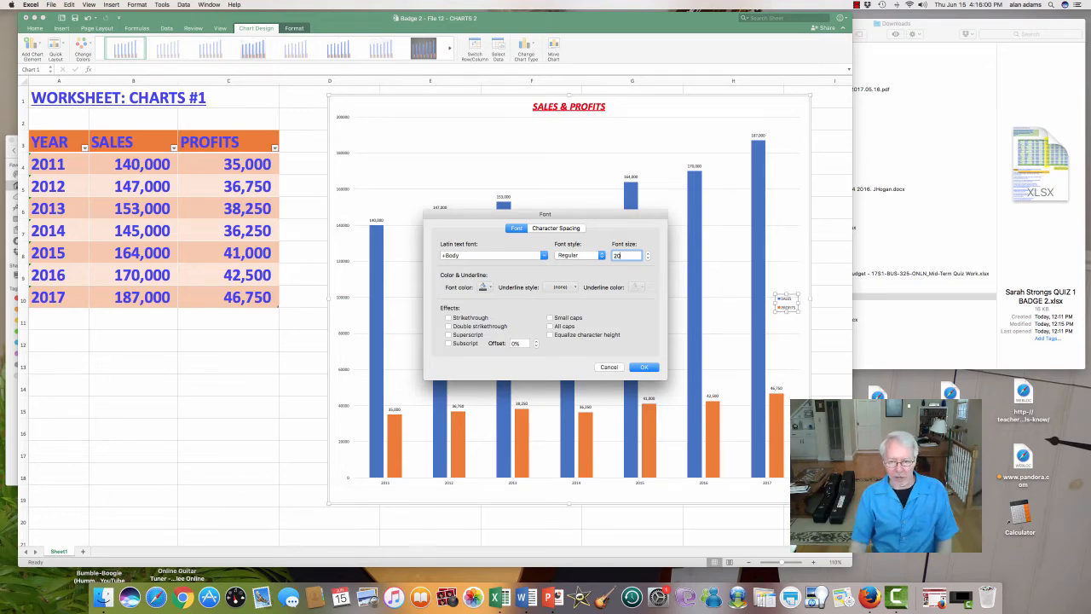
{"action": "left_click", "coordinate": [643, 367]}
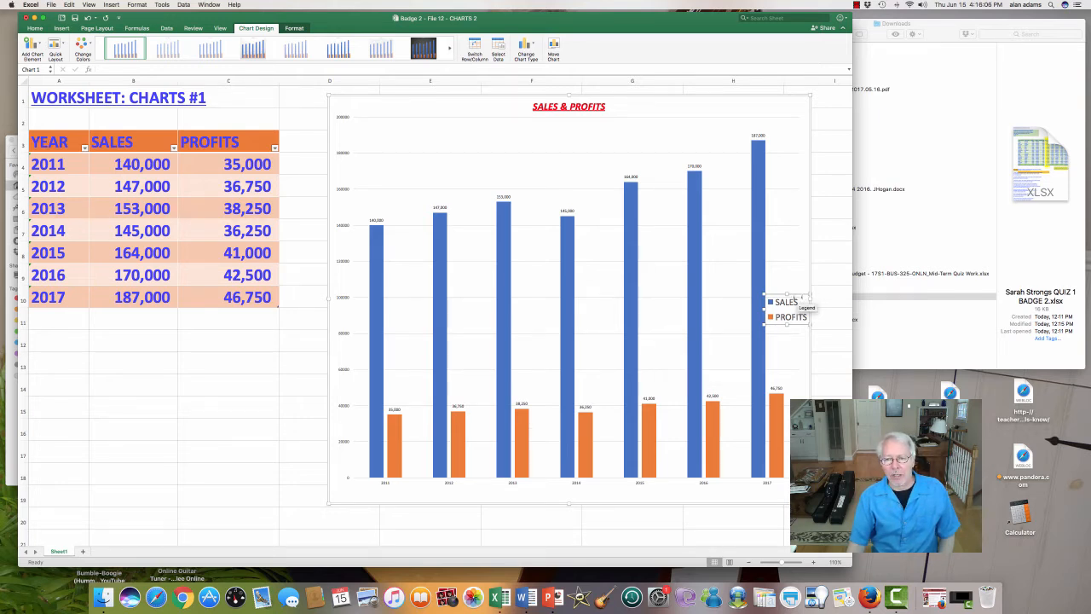
{"action": "left_click_drag", "start_coordinate": [797, 297], "coordinate": [800, 255]}
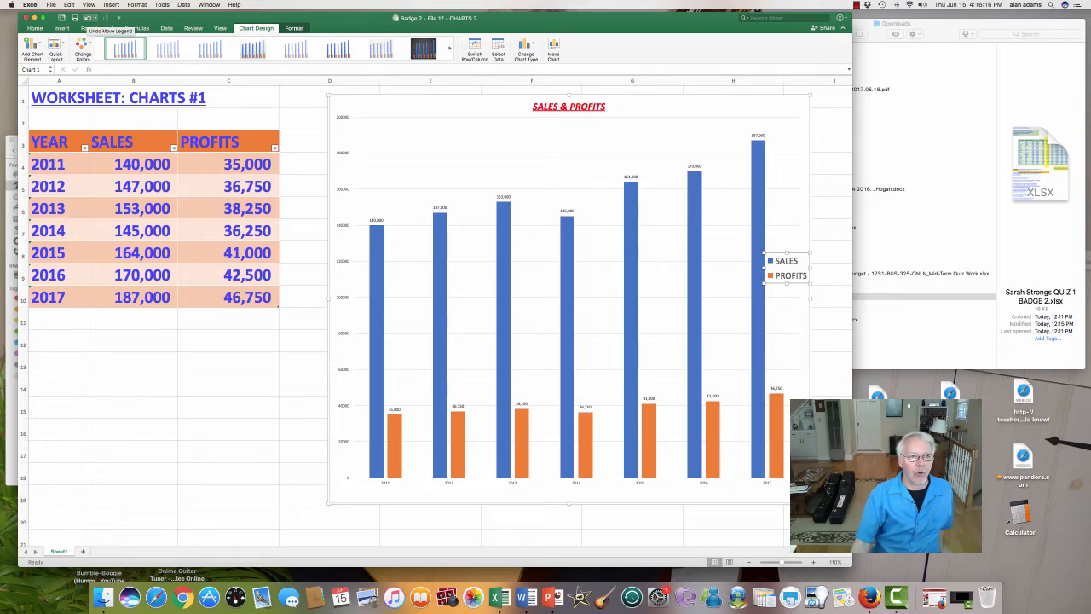
Step: Undo the legend's moves, its font size change and its insertion in the chart
{"action": "left_click", "coordinate": [89, 17]}
{"action": "left_click", "coordinate": [89, 17]}
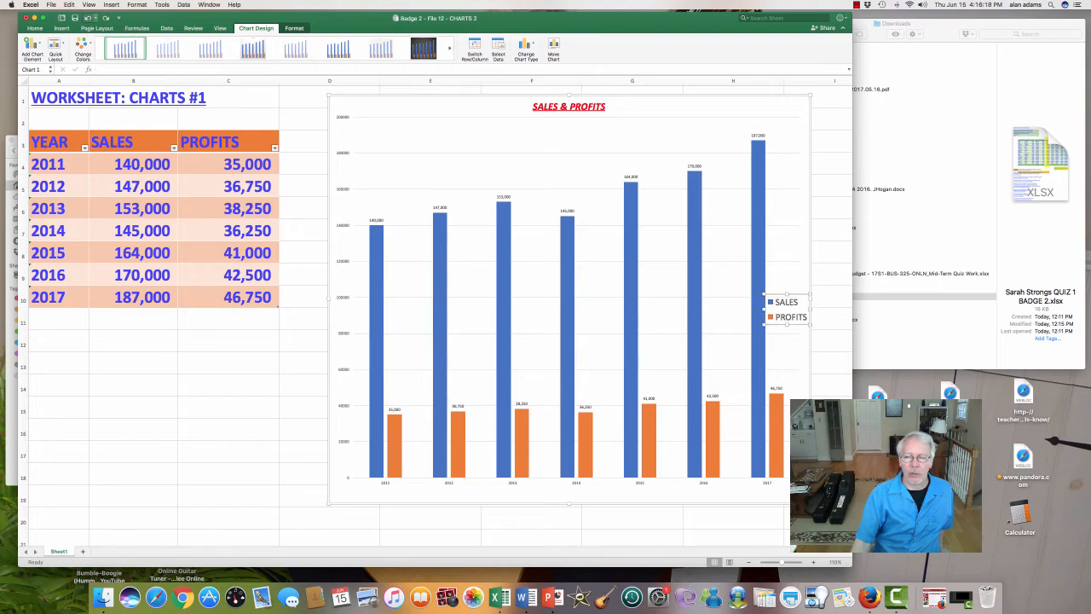
{"action": "left_click", "coordinate": [89, 17]}
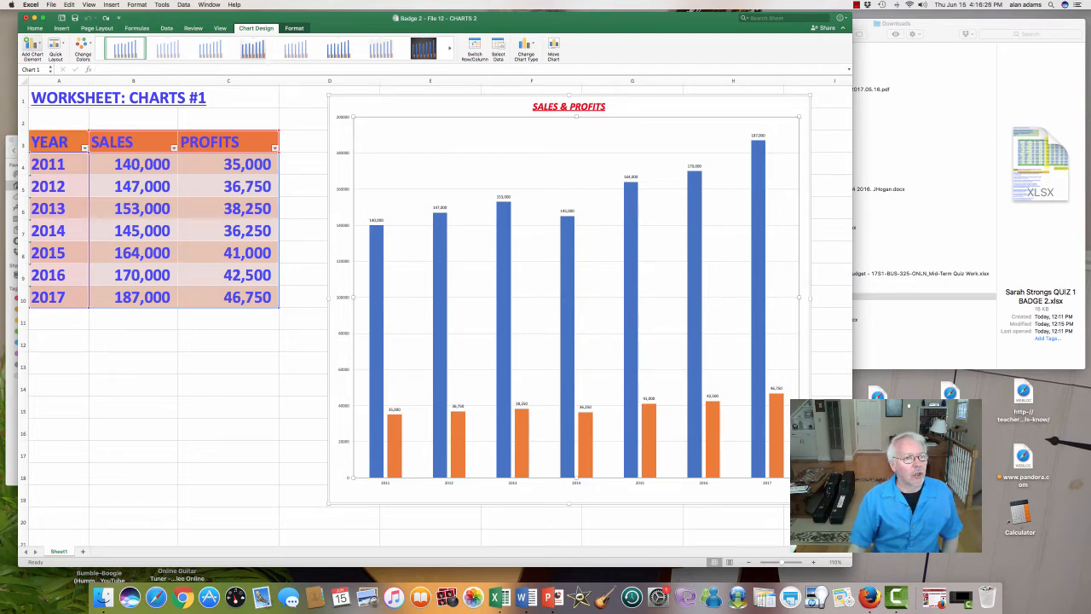
Step: Add a legend at the top of the chart, below the Sales & Profits title
{"action": "left_click", "coordinate": [32, 44]}
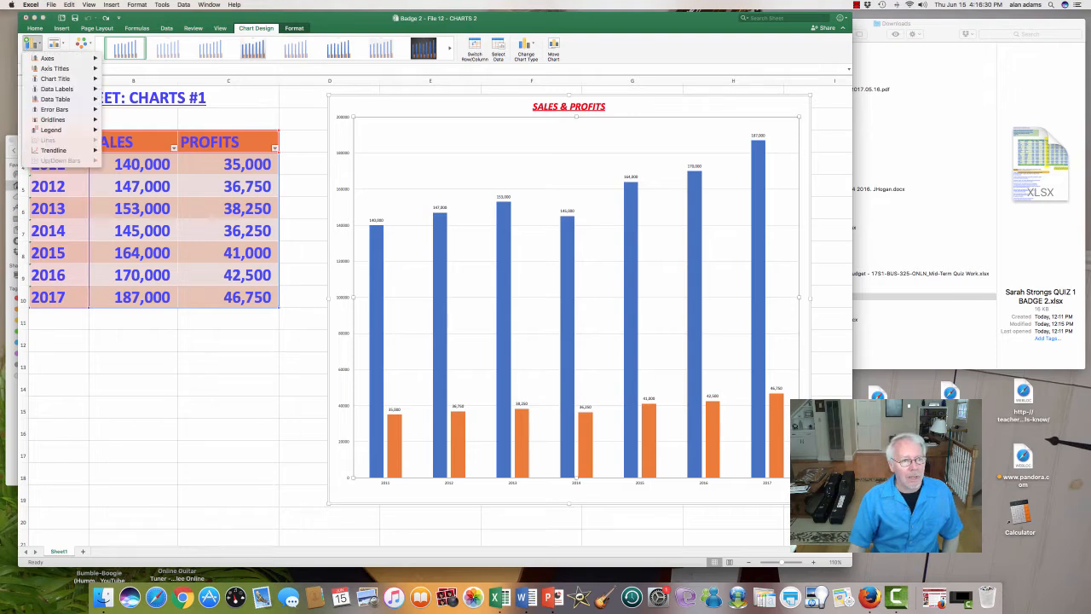
{"action": "mouse_move", "coordinate": [51, 130]}
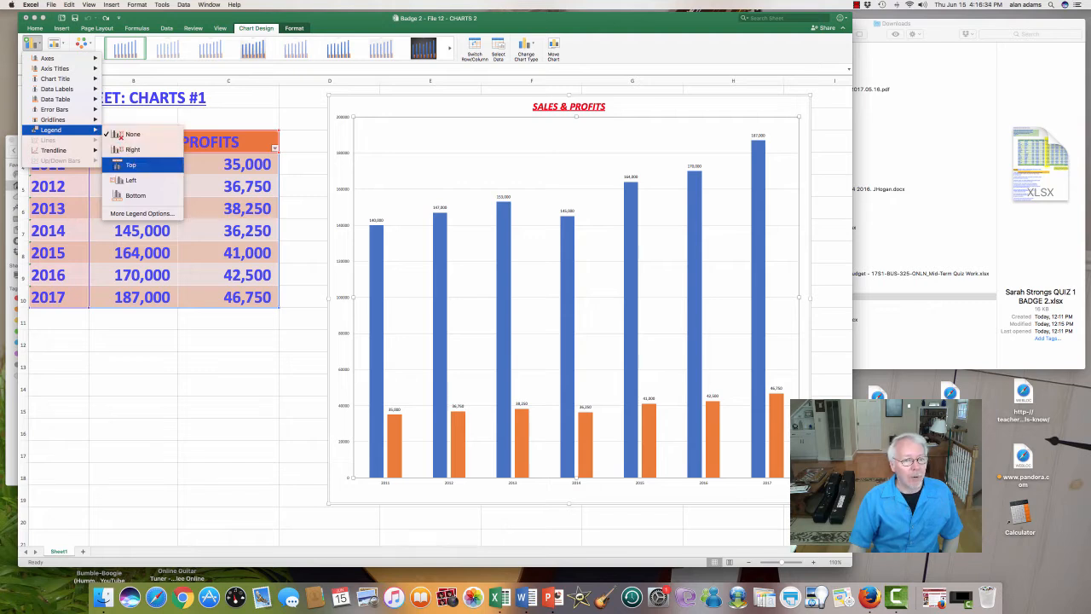
{"action": "left_click", "coordinate": [128, 164]}
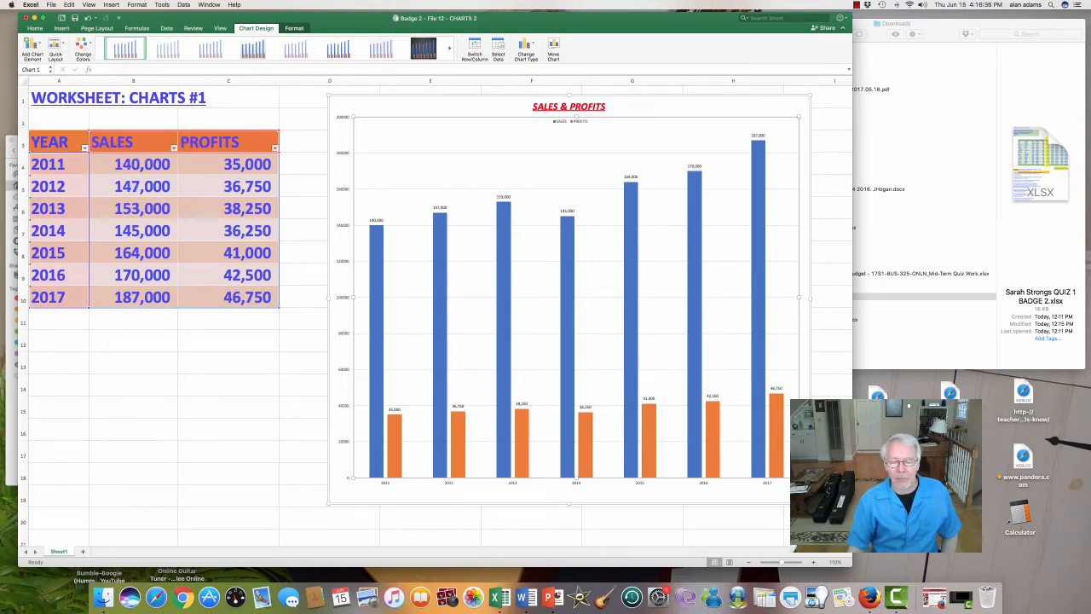
{"action": "left_click", "coordinate": [570, 124]}
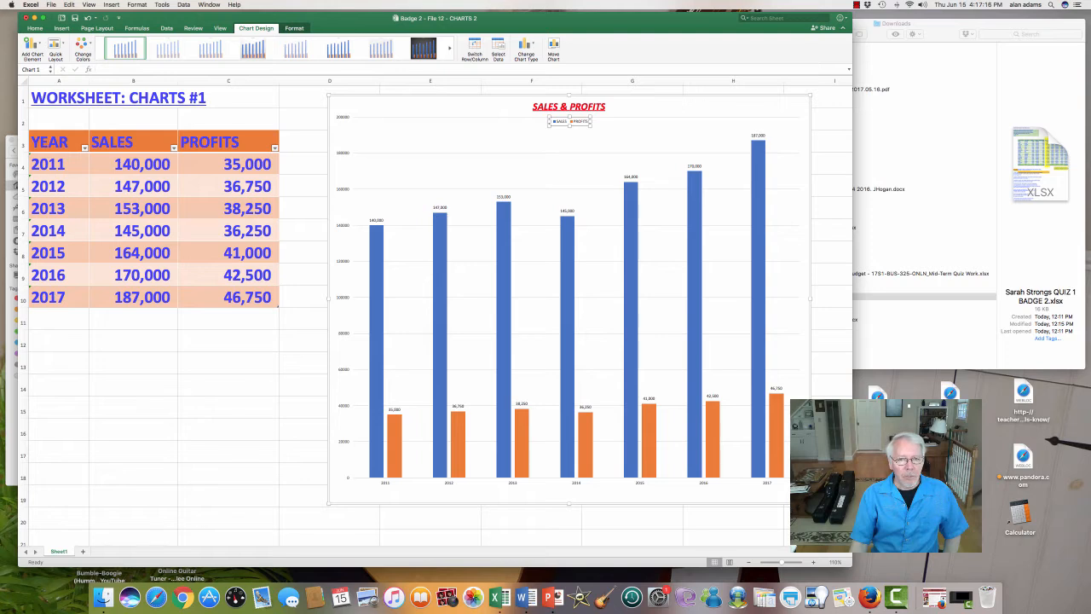
{"action": "left_click", "coordinate": [229, 430]}
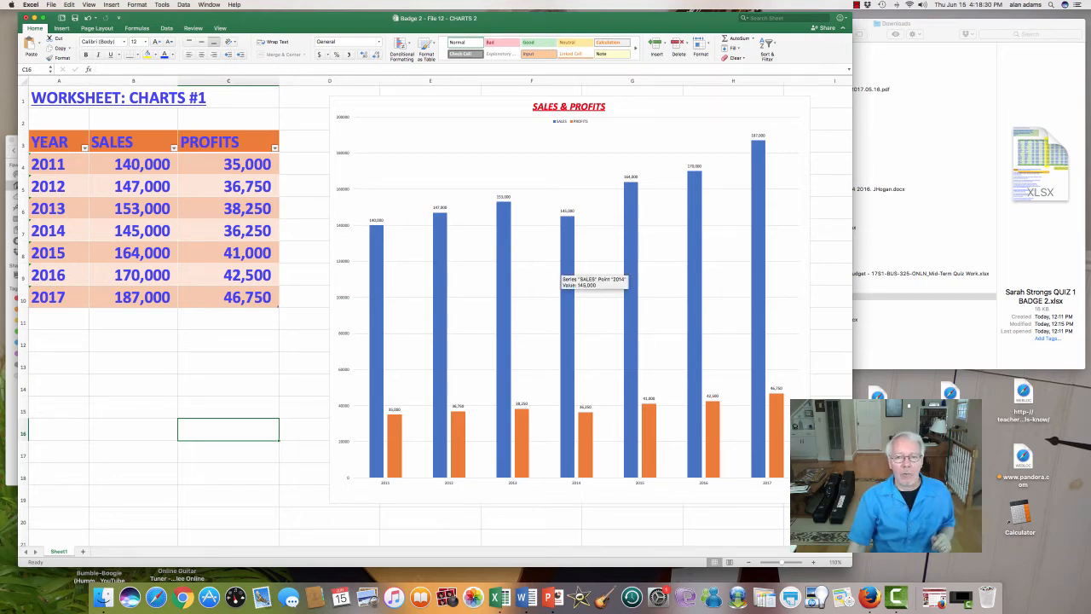
Step: Add a linear trendline to the chart based on the SALES series
{"action": "left_click", "coordinate": [533, 279]}
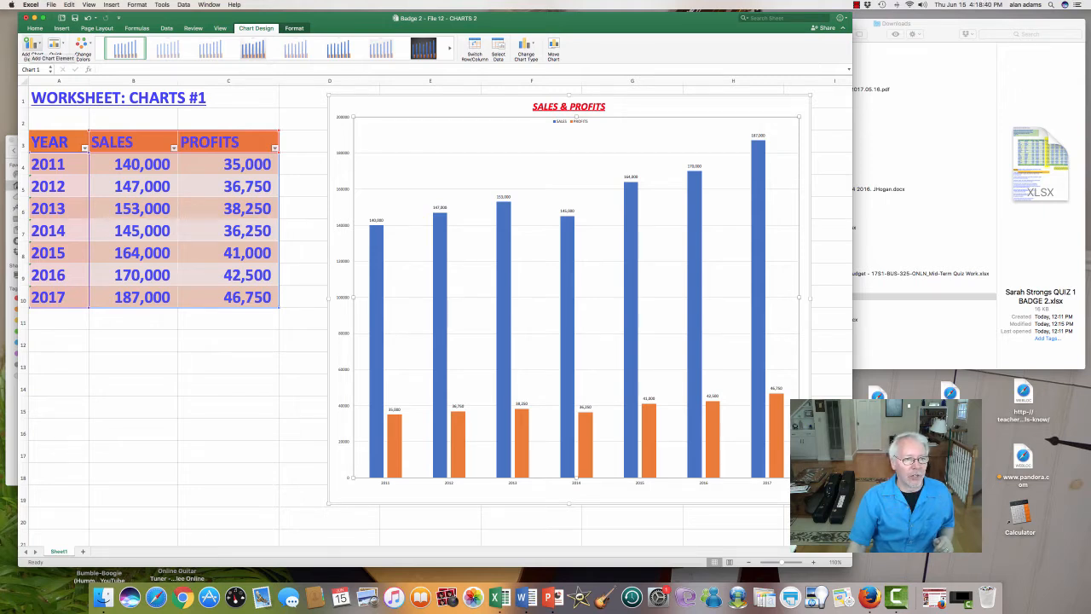
{"action": "left_click", "coordinate": [30, 47]}
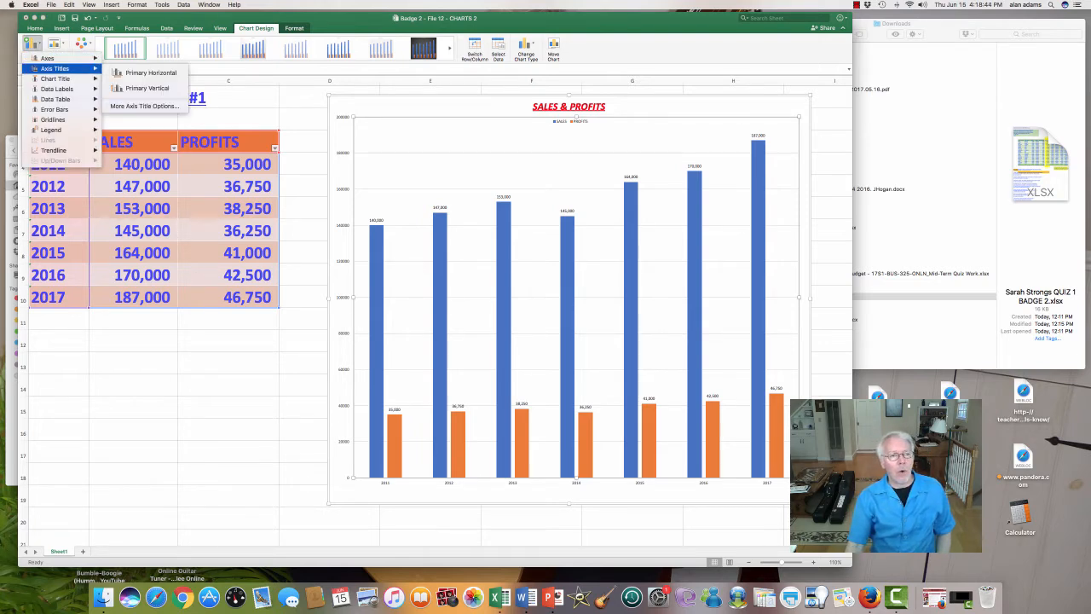
{"action": "mouse_move", "coordinate": [53, 150]}
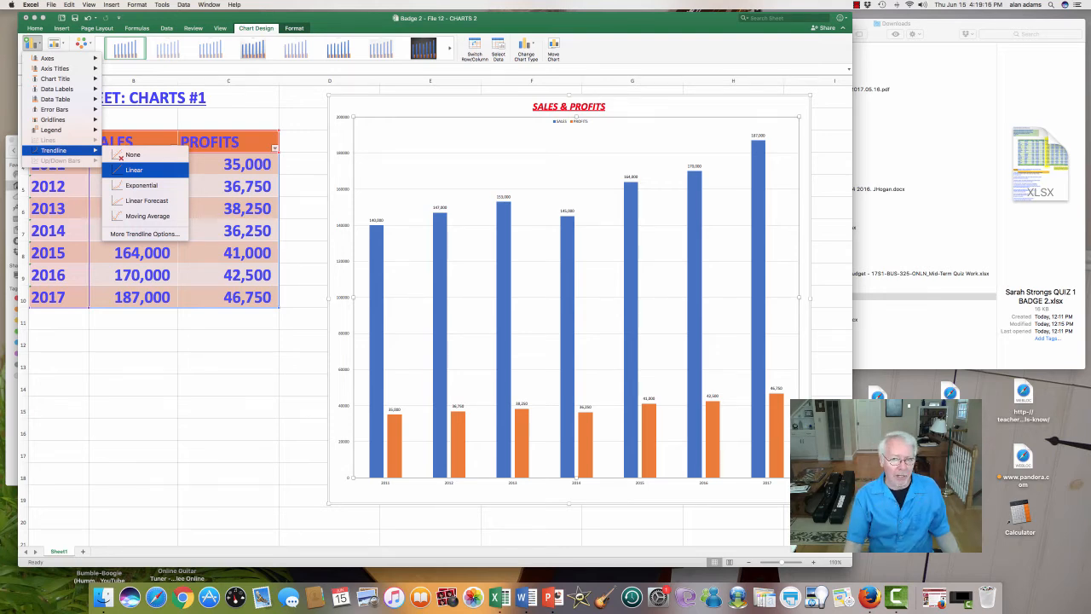
{"action": "left_click", "coordinate": [134, 170]}
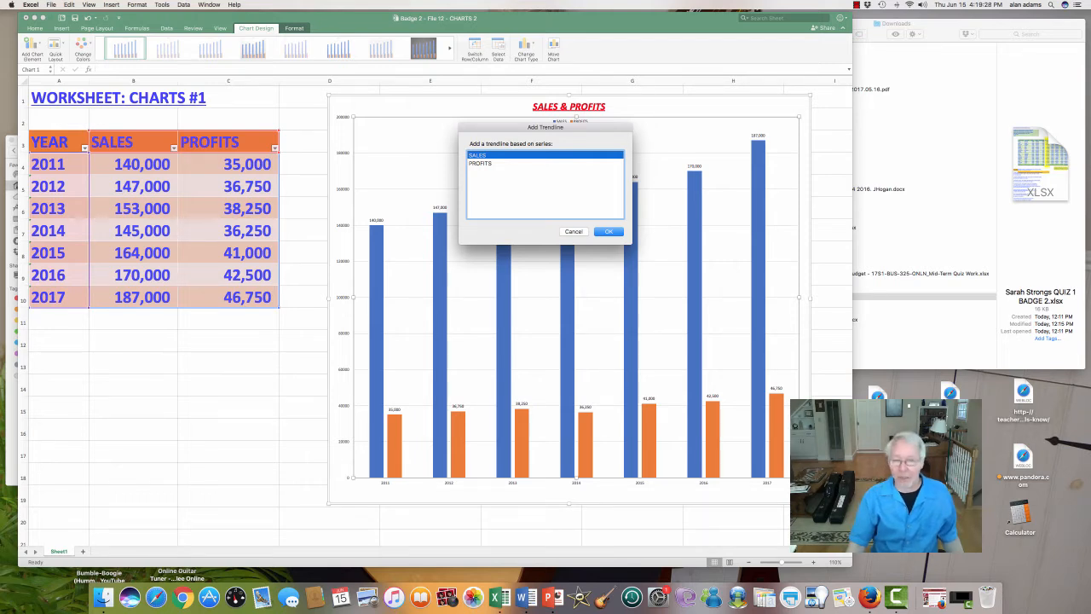
{"action": "left_click", "coordinate": [609, 231]}
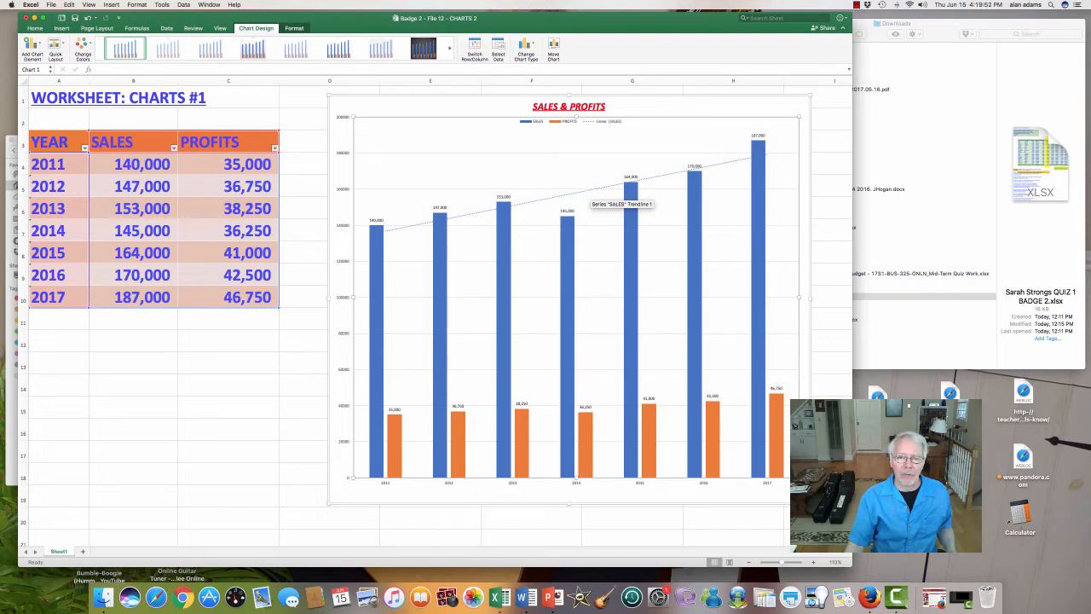
Step: Change the SALES trendline's type to Moving average in its format options
{"action": "left_click", "coordinate": [589, 190]}
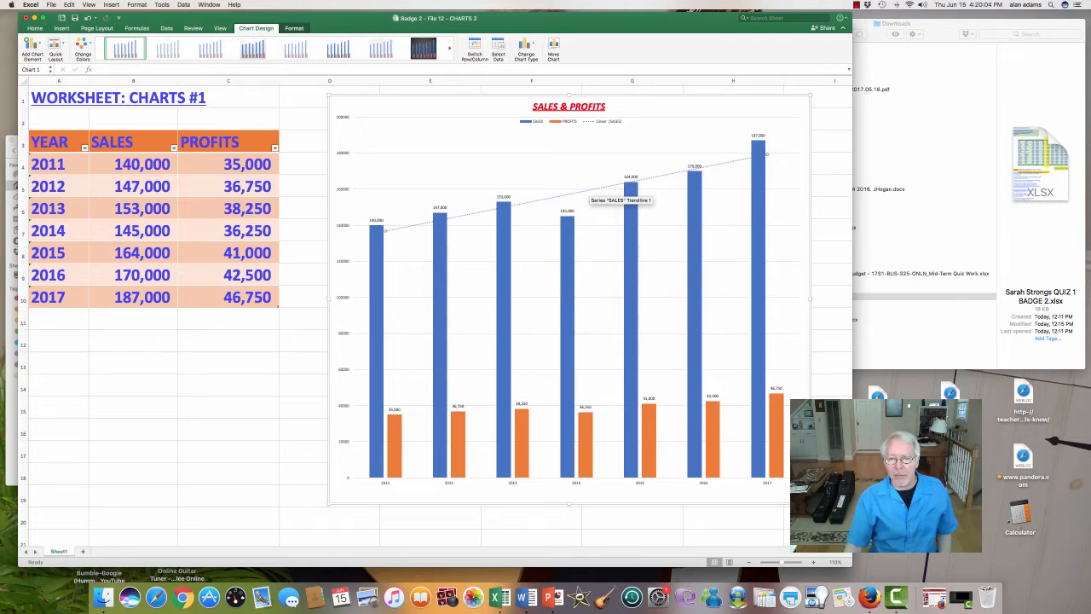
{"action": "right_click", "coordinate": [591, 189]}
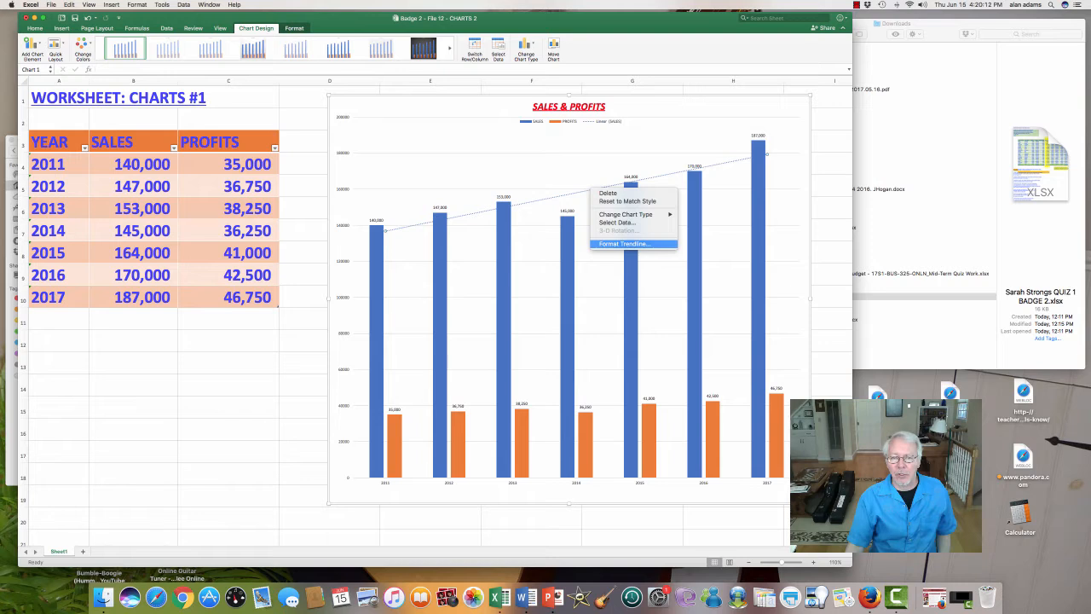
{"action": "left_click", "coordinate": [624, 244]}
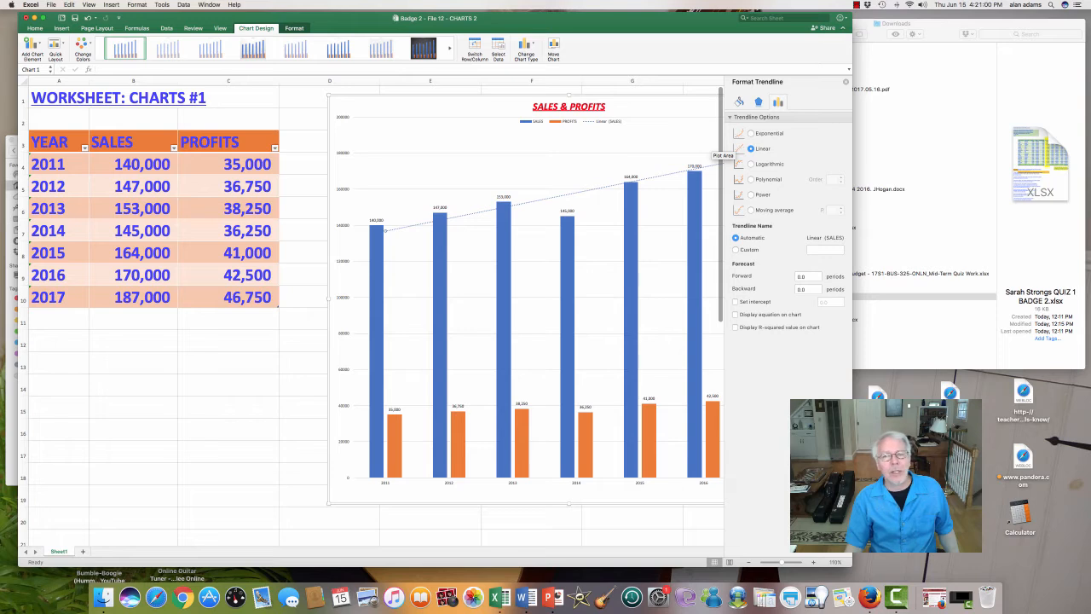
{"action": "left_click", "coordinate": [751, 210]}
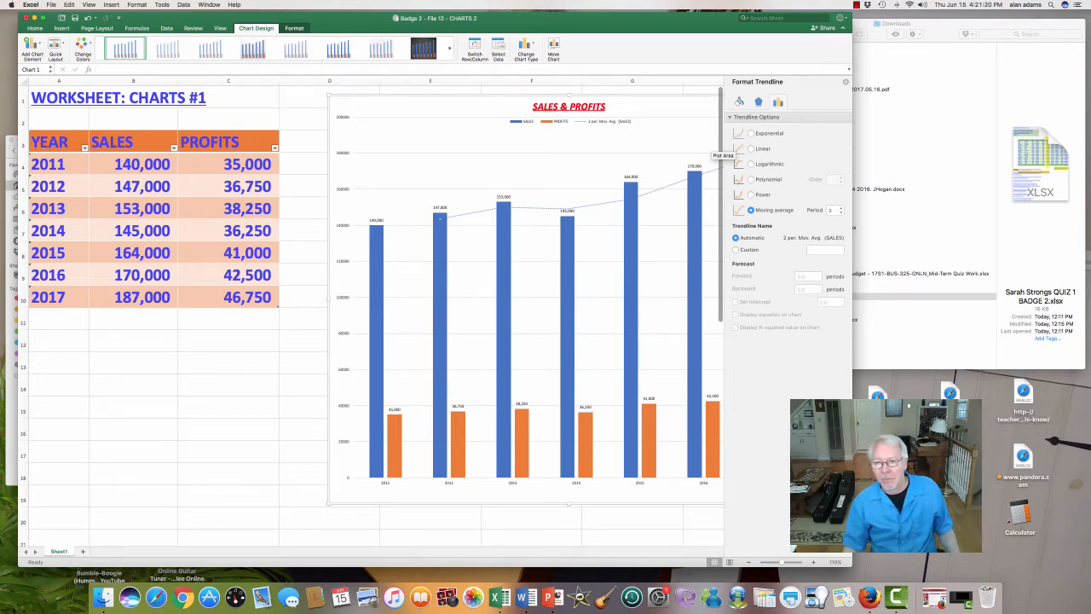
Step: Try a 10 pt glow with 25% transparency on the SALES trendline, and undo it along with the Moving average type
{"action": "left_click", "coordinate": [759, 101]}
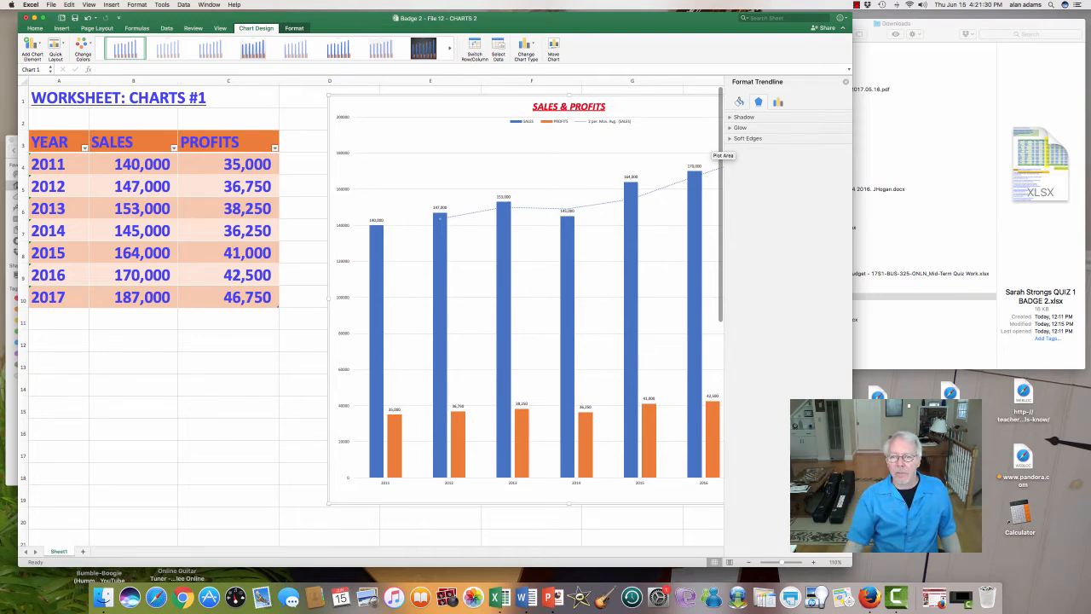
{"action": "left_click", "coordinate": [730, 128]}
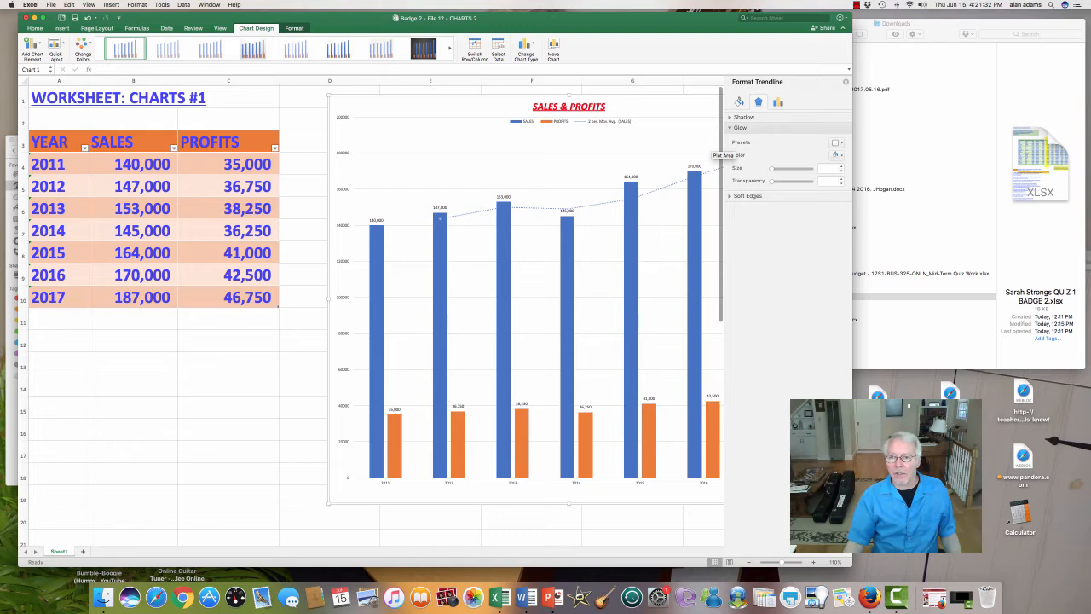
{"action": "left_click_drag", "start_coordinate": [771, 181], "coordinate": [779, 181]}
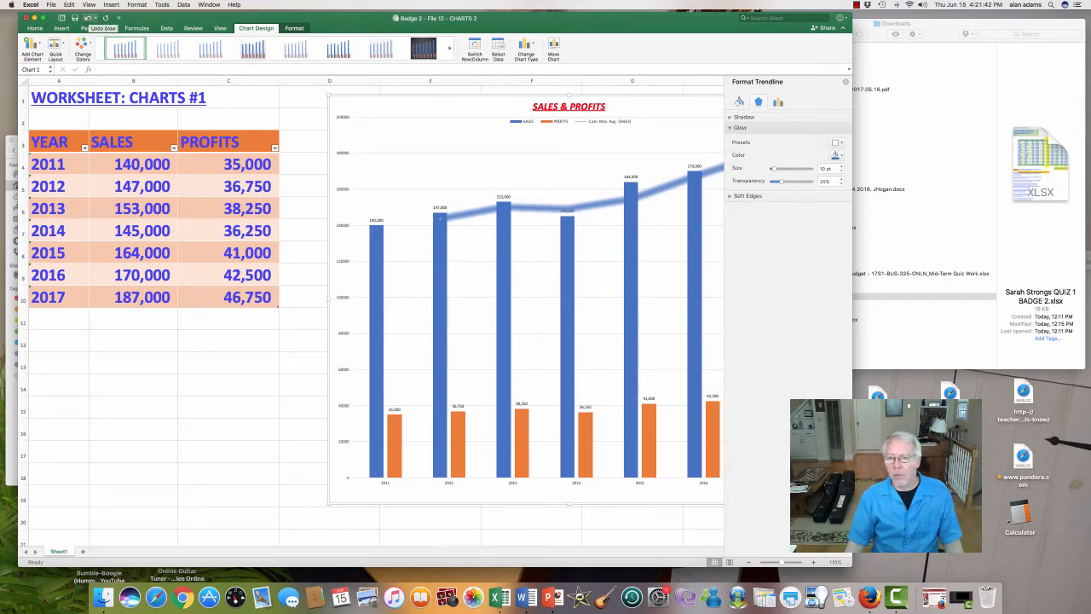
{"action": "left_click", "coordinate": [89, 17]}
{"action": "left_click", "coordinate": [89, 17]}
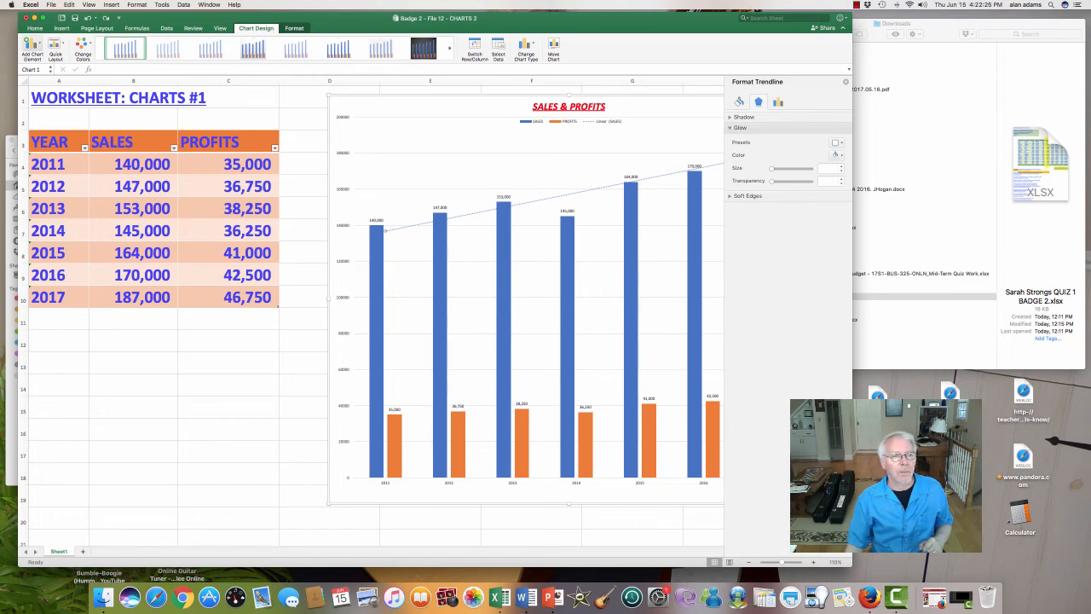
Step: Try to add a linear trendline while the existing SALES trendline is selected
{"action": "left_click", "coordinate": [30, 45]}
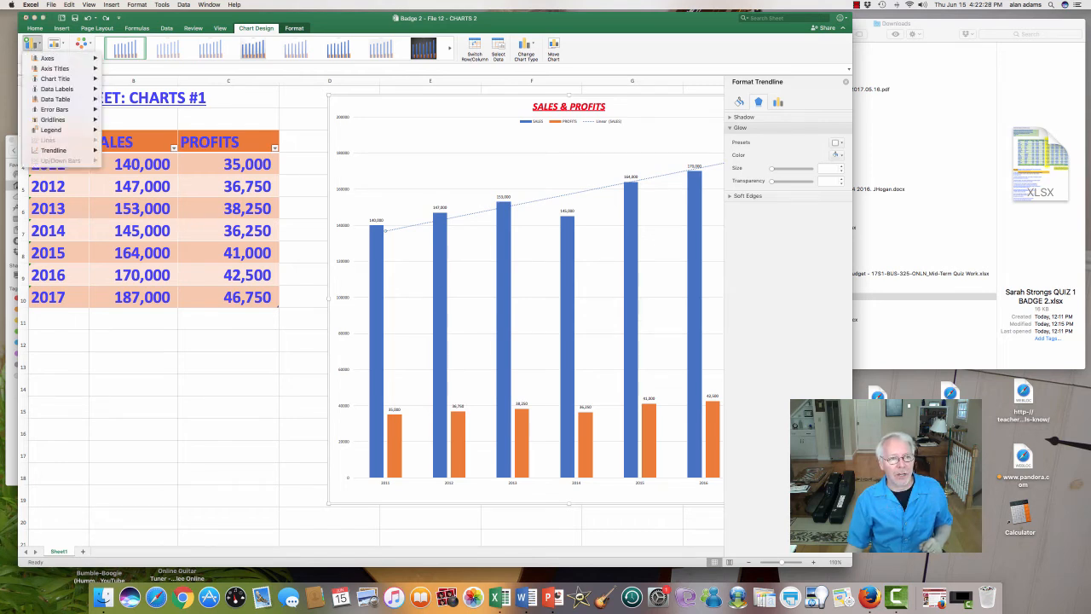
{"action": "mouse_move", "coordinate": [56, 150]}
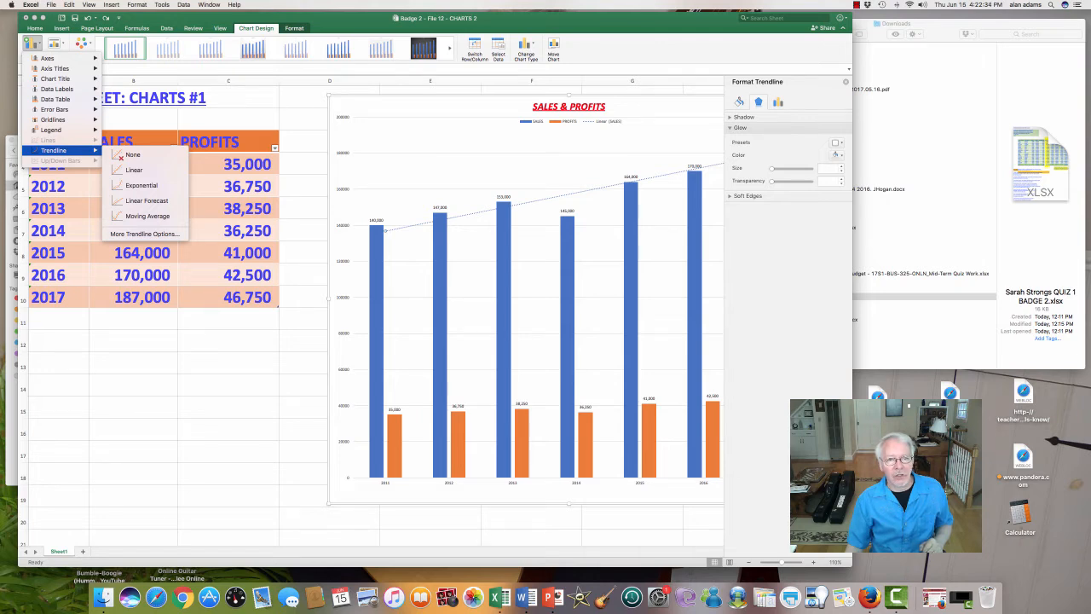
{"action": "left_click", "coordinate": [134, 169]}
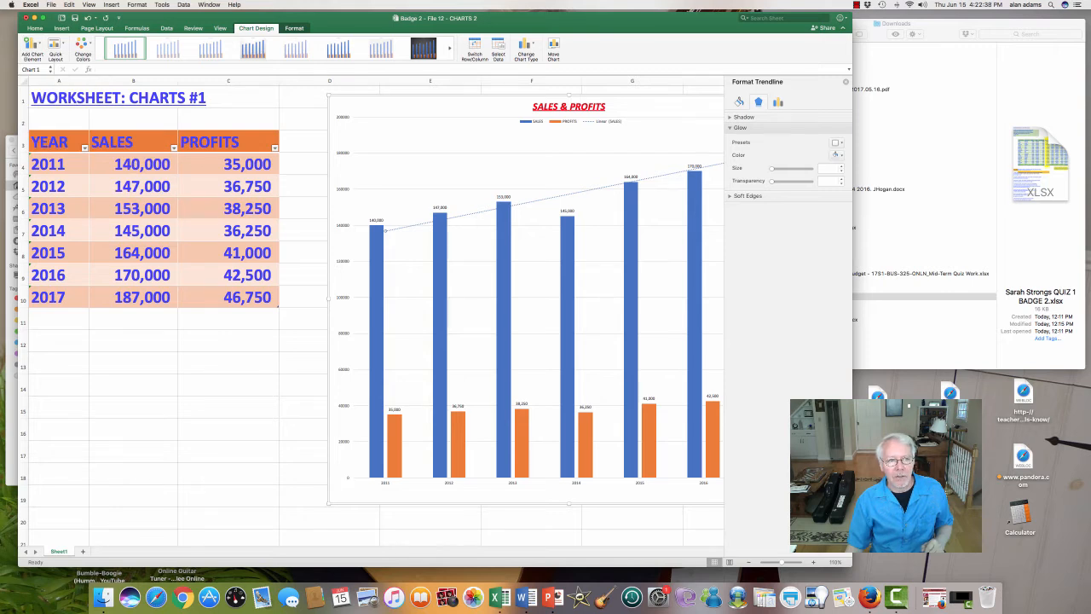
{"action": "left_click", "coordinate": [32, 47]}
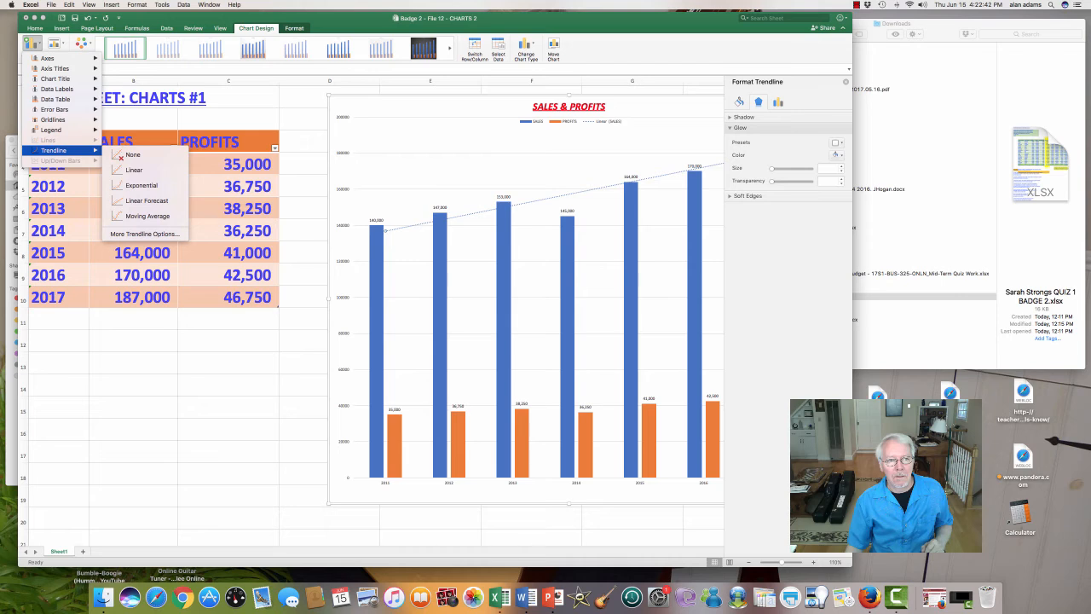
{"action": "left_click", "coordinate": [134, 169]}
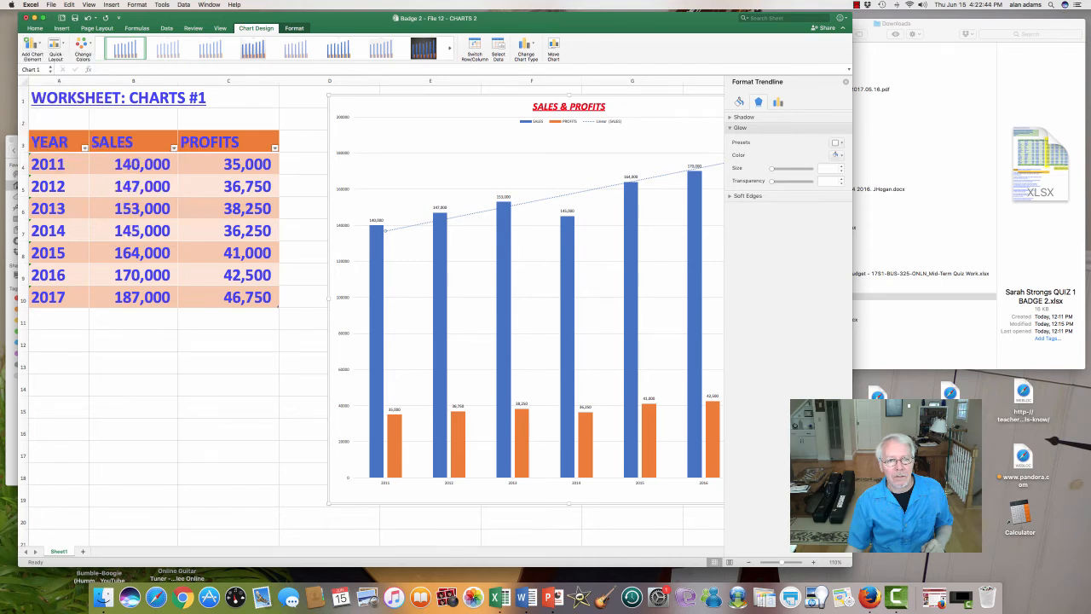
Step: Add a linear trendline to the PROFITS series of the chart
{"action": "left_click", "coordinate": [395, 449]}
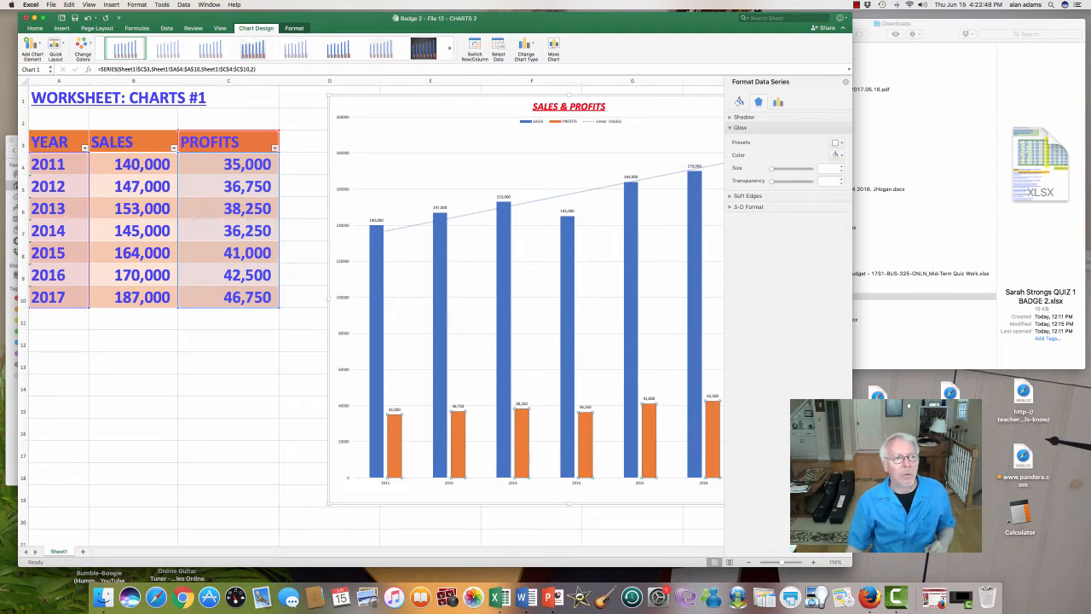
{"action": "left_click", "coordinate": [33, 48]}
{"action": "mouse_move", "coordinate": [60, 129]}
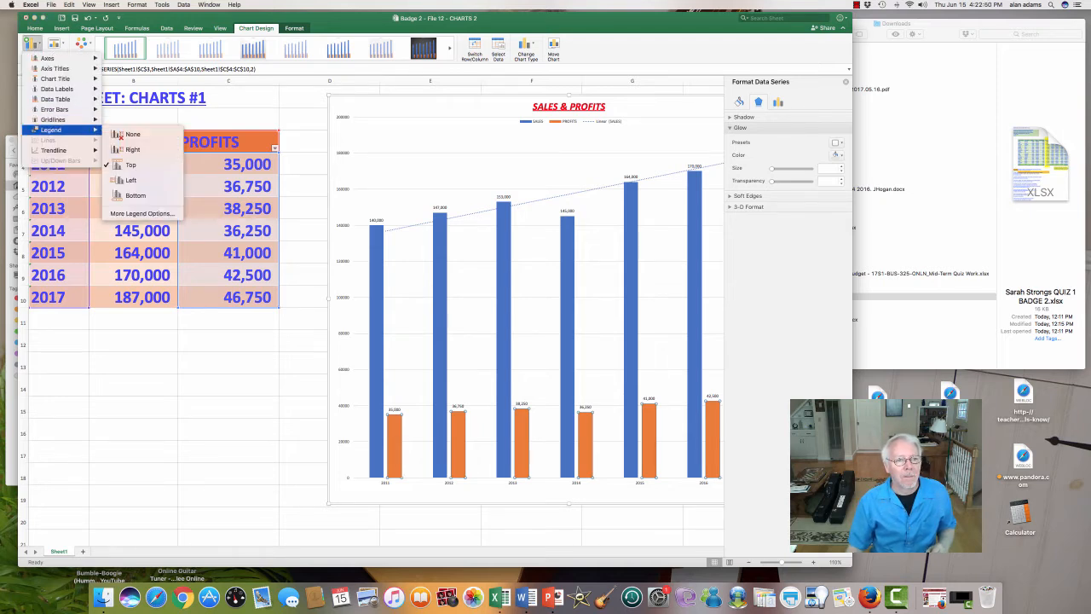
{"action": "mouse_move", "coordinate": [56, 150]}
{"action": "left_click", "coordinate": [134, 170]}
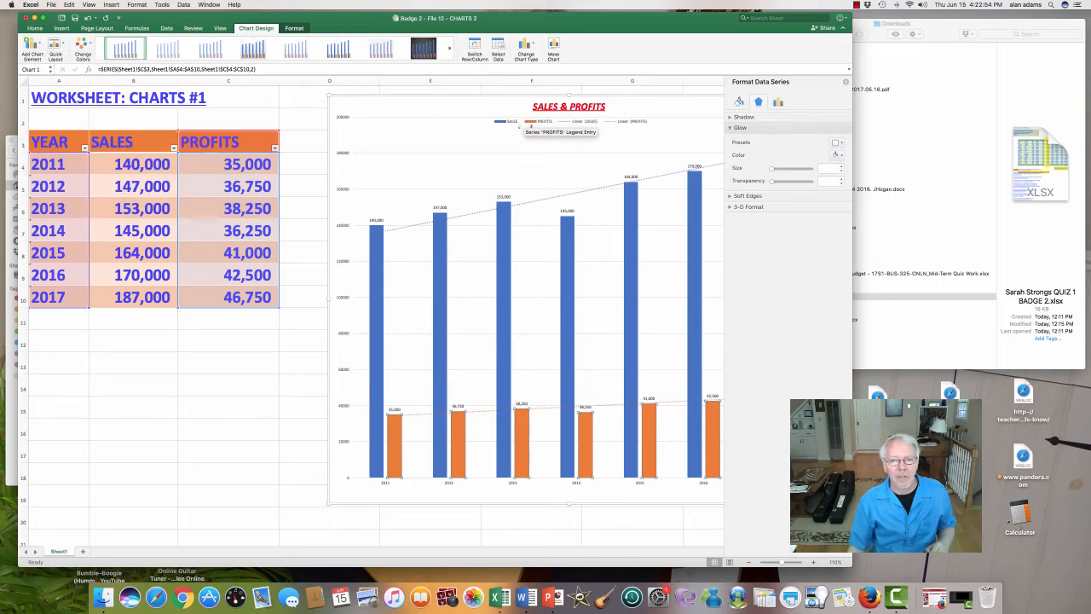
{"action": "left_click", "coordinate": [536, 124]}
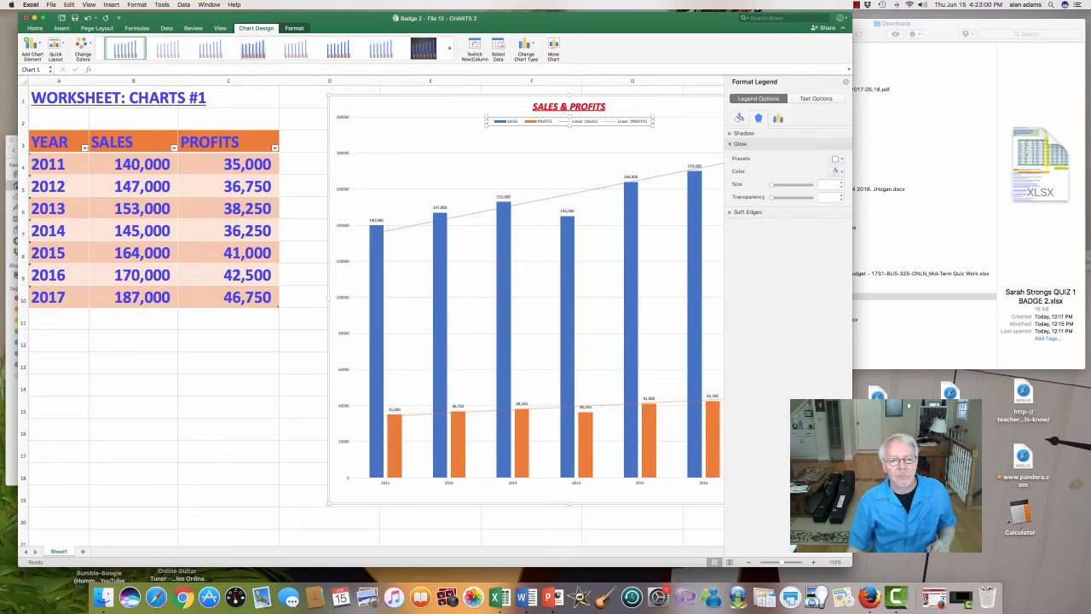
{"action": "left_click", "coordinate": [960, 599]}
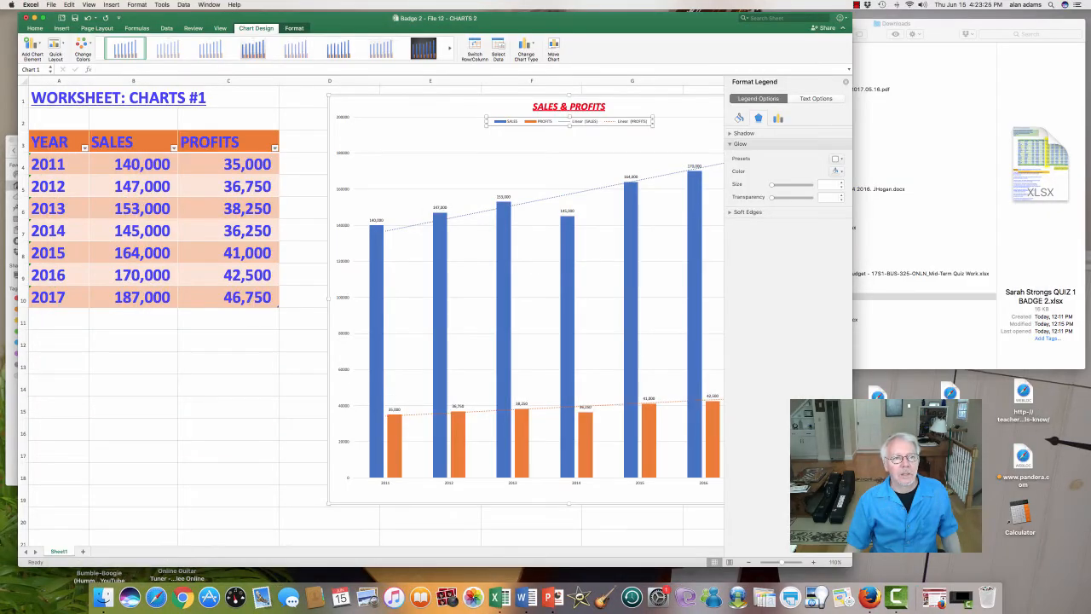
{"action": "mouse_move", "coordinate": [648, 459]}
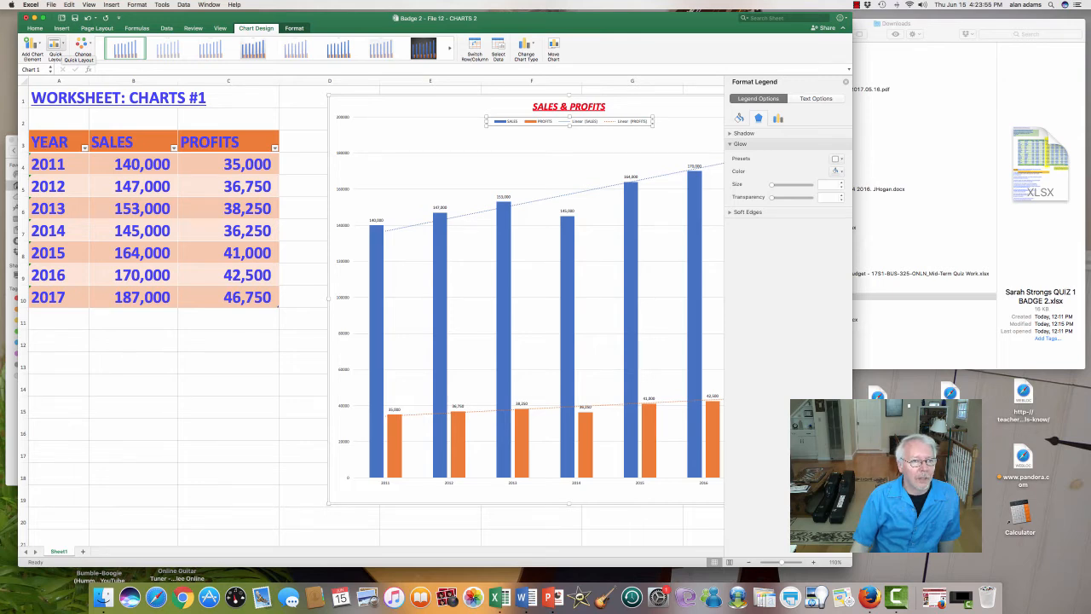
{"action": "left_click", "coordinate": [55, 48]}
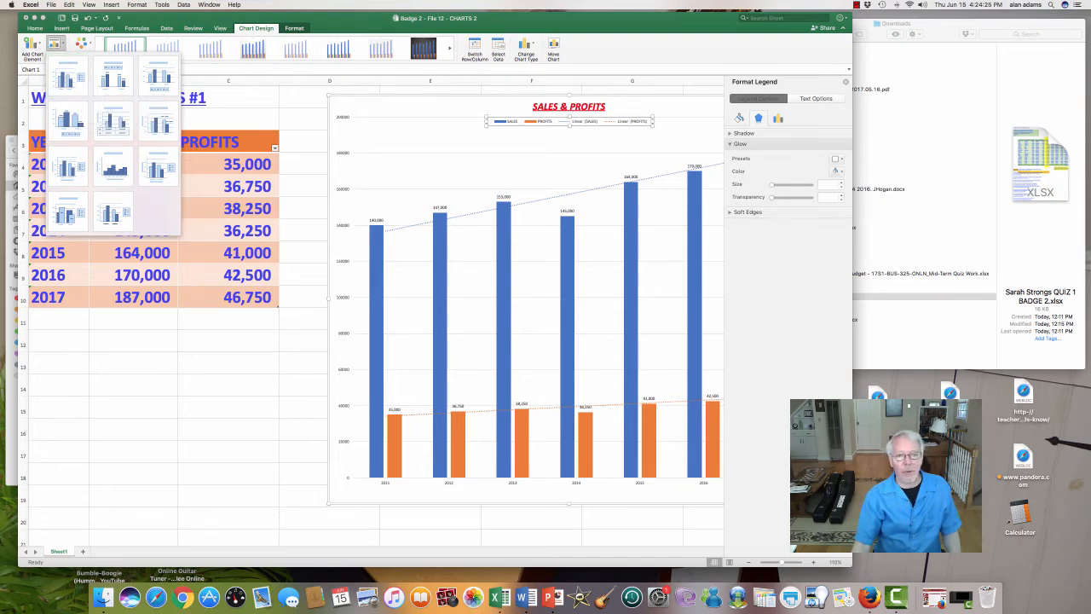
{"action": "key", "text": "Escape"}
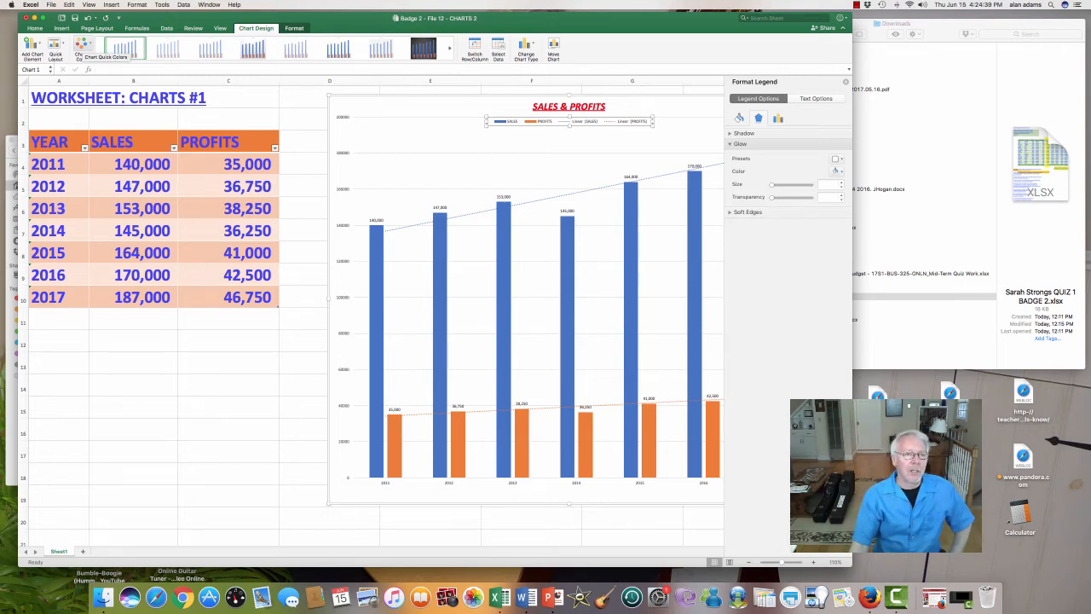
Step: Try Colorful Palette 3 and the green-and-blue palette on the chart, and undo both color changes
{"action": "left_click", "coordinate": [81, 47]}
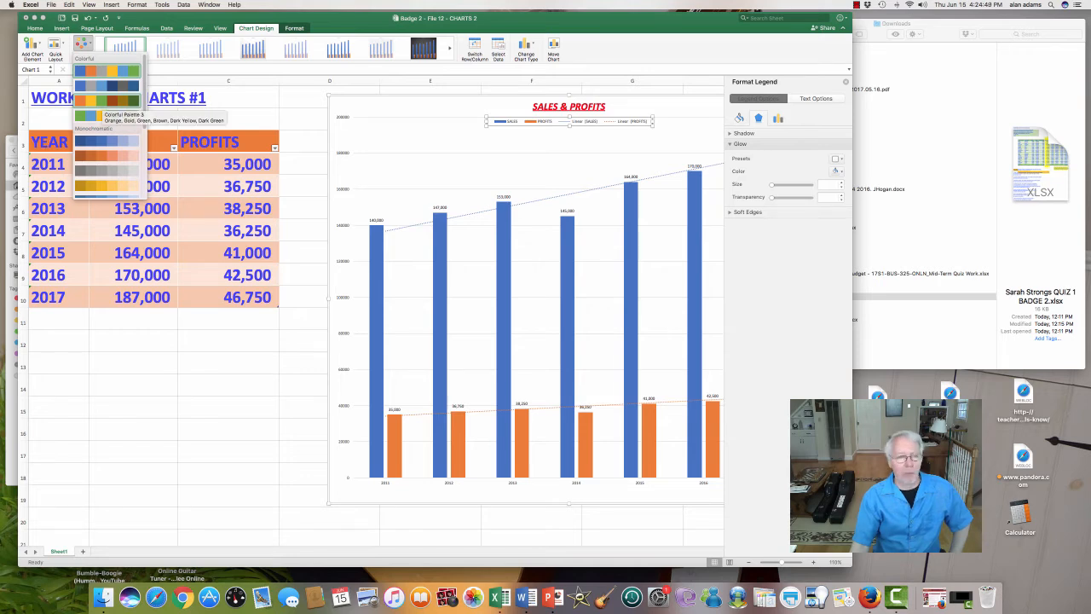
{"action": "left_click", "coordinate": [106, 101]}
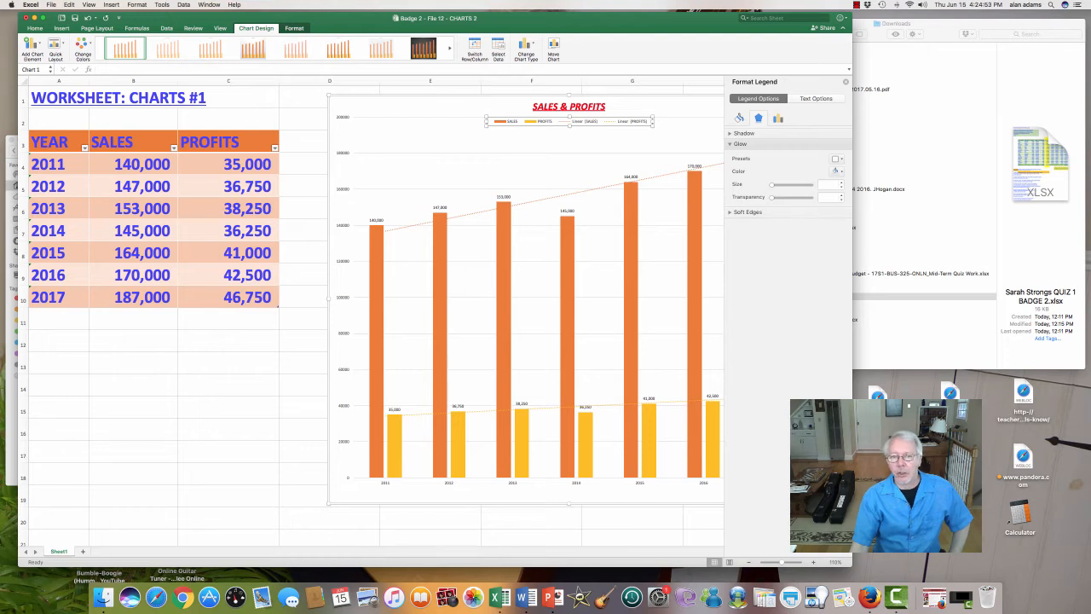
{"action": "left_click", "coordinate": [83, 44]}
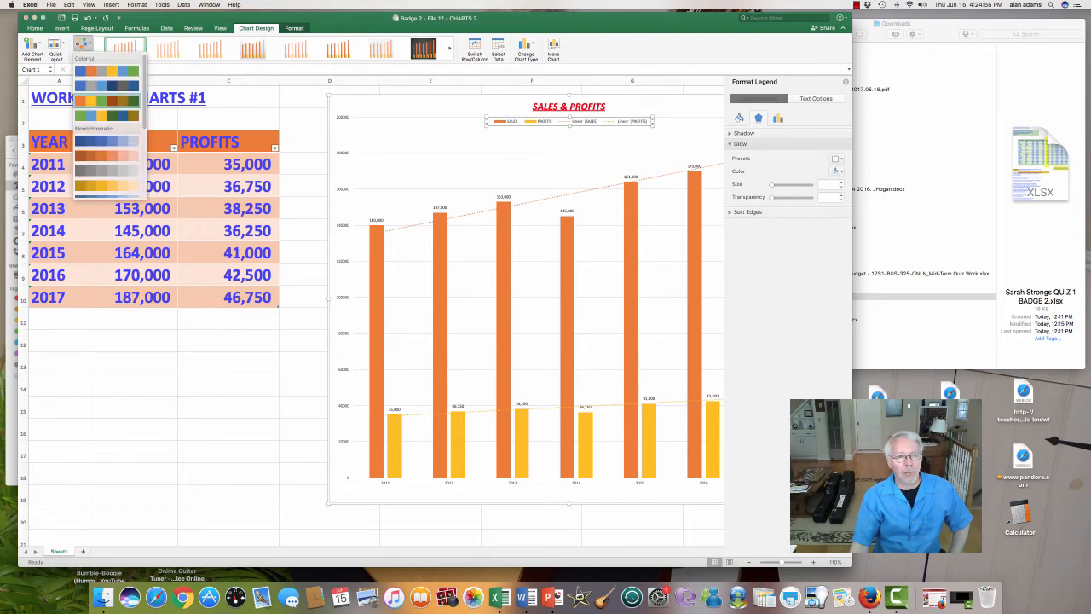
{"action": "left_click", "coordinate": [106, 116]}
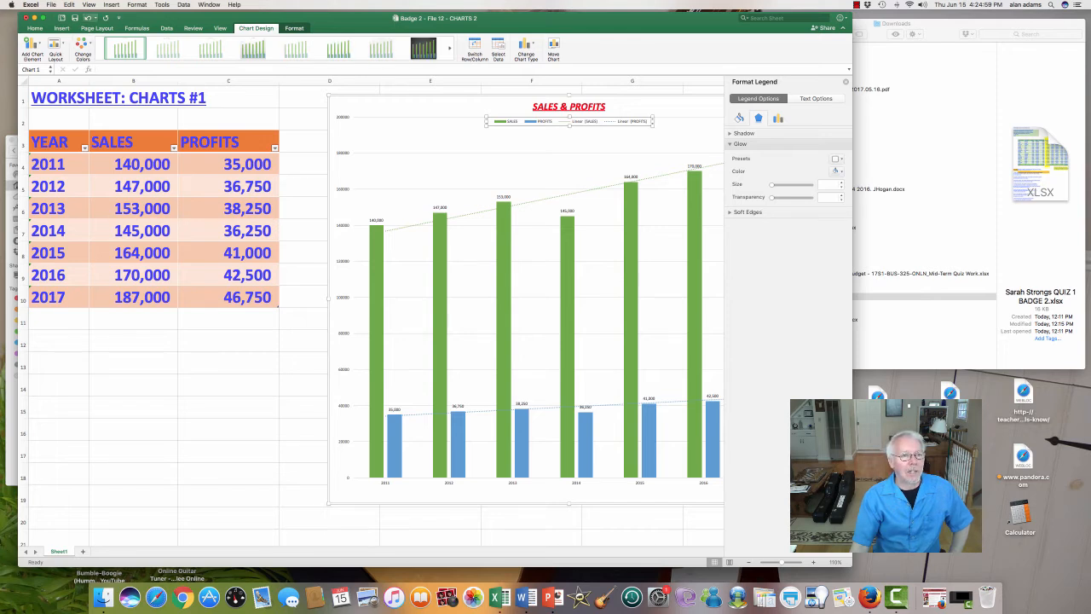
{"action": "left_click", "coordinate": [87, 17]}
{"action": "left_click", "coordinate": [86, 17]}
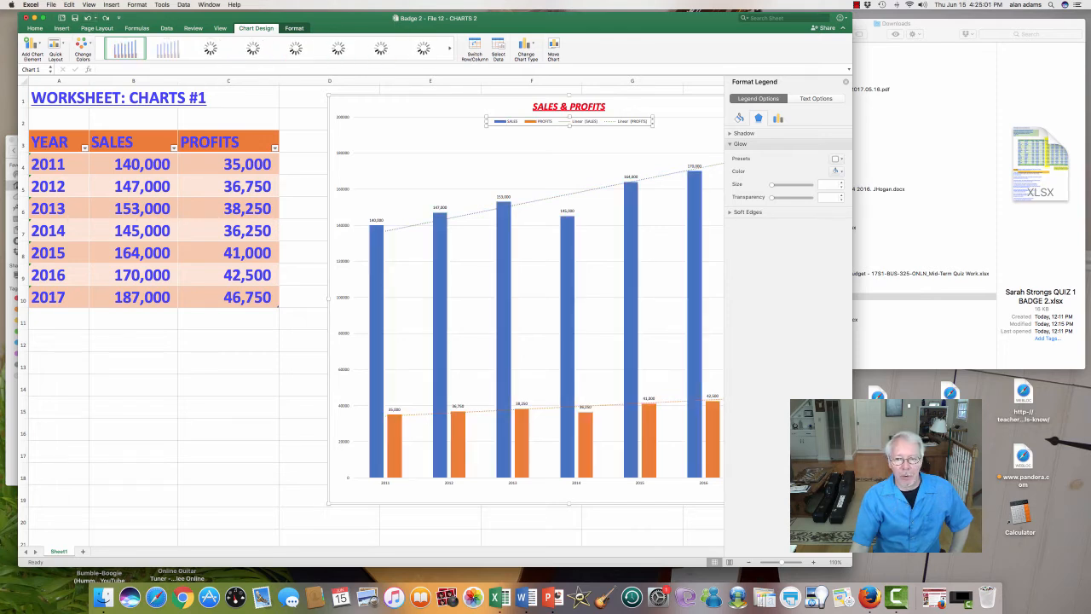
Step: Undo the linear trendlines on the PROFITS and SALES series
{"action": "left_click", "coordinate": [133, 452]}
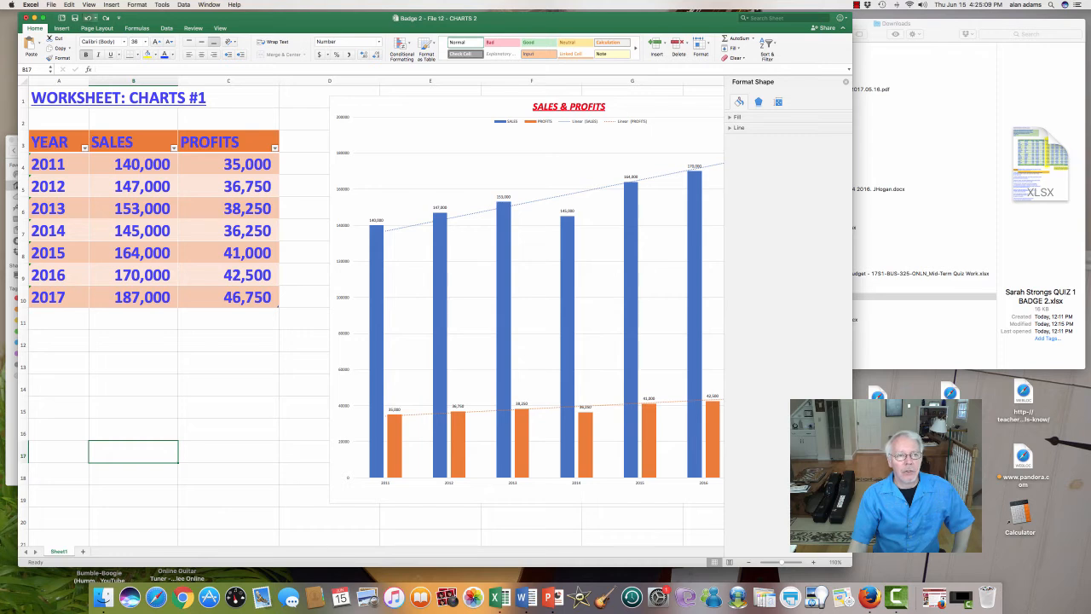
{"action": "left_click", "coordinate": [88, 18]}
{"action": "left_click", "coordinate": [88, 18]}
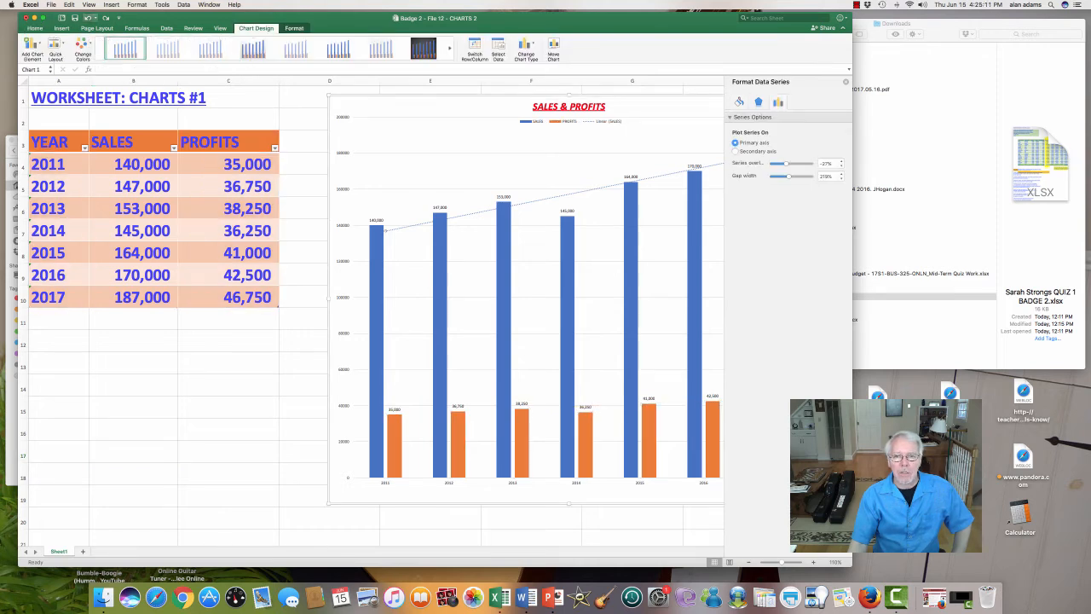
{"action": "left_click", "coordinate": [88, 18]}
{"action": "left_click", "coordinate": [88, 18]}
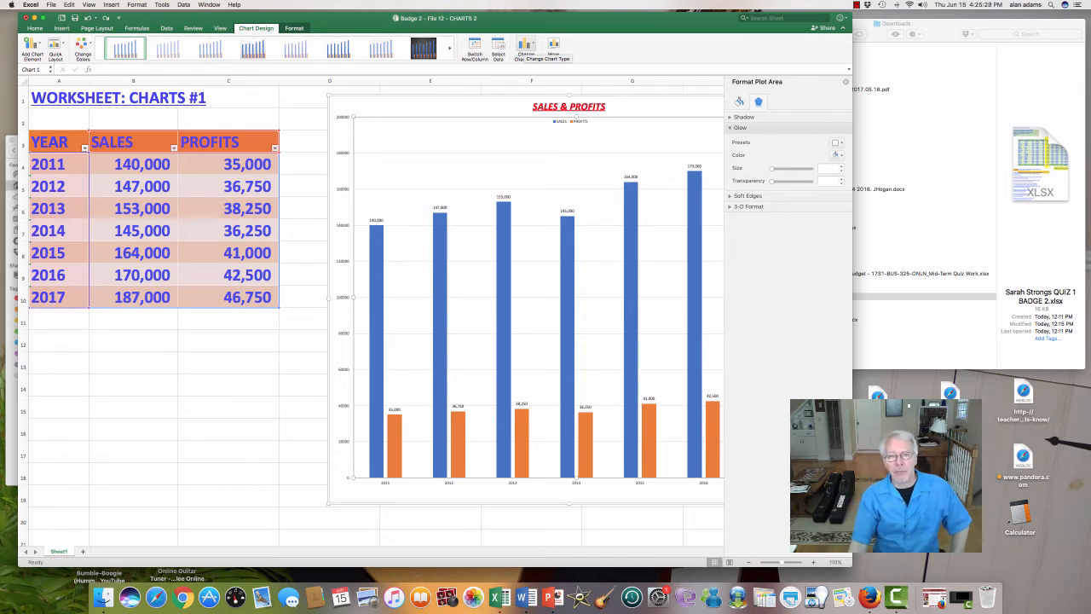
Step: Try changing the chart type to the basic Line chart, and undo the change
{"action": "left_click", "coordinate": [526, 45]}
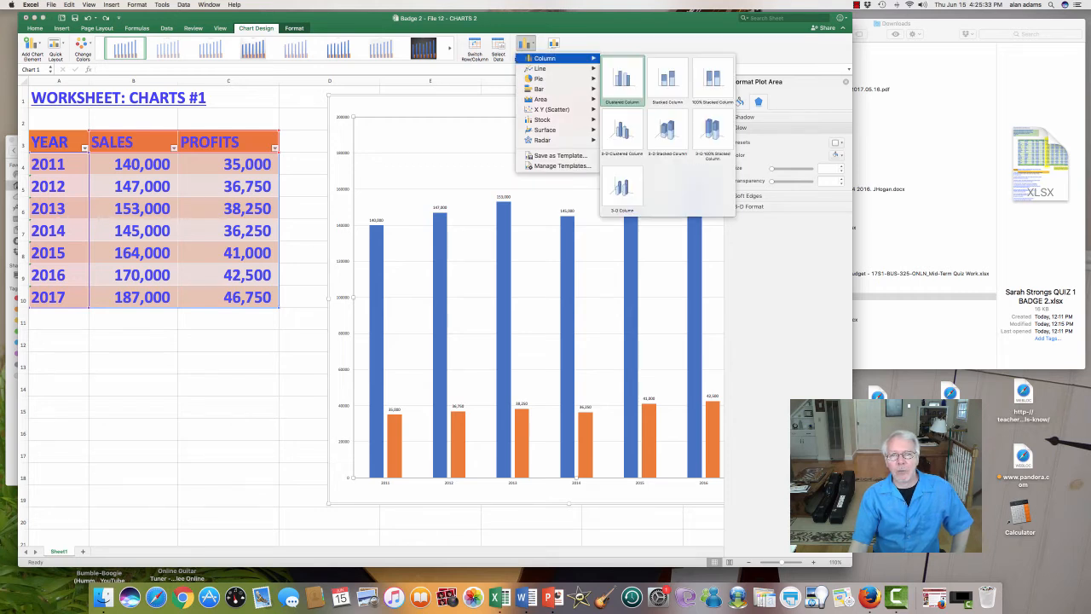
{"action": "mouse_move", "coordinate": [540, 68]}
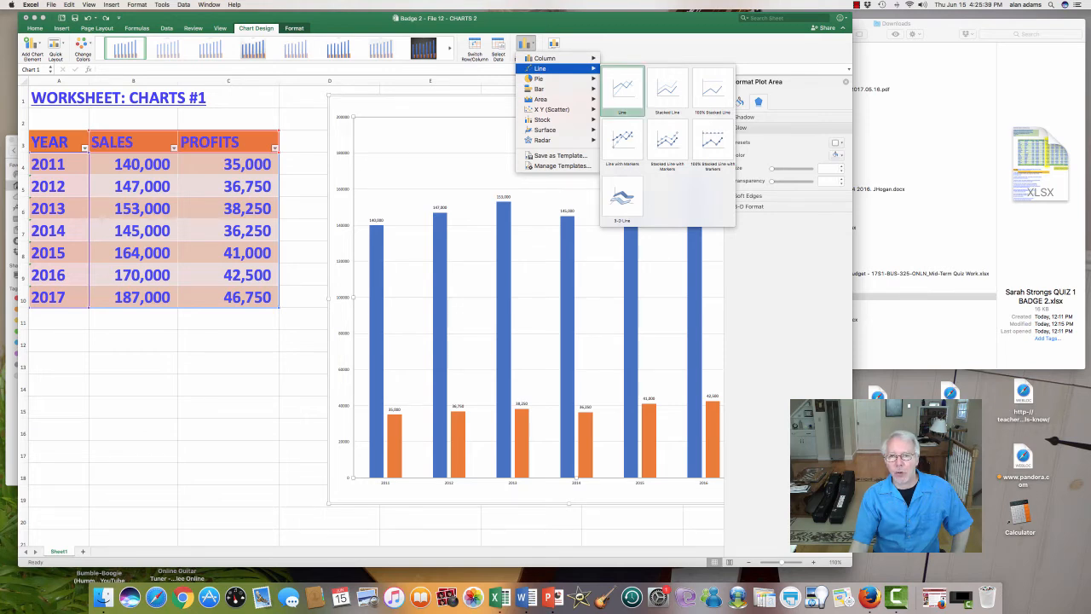
{"action": "left_click", "coordinate": [622, 90]}
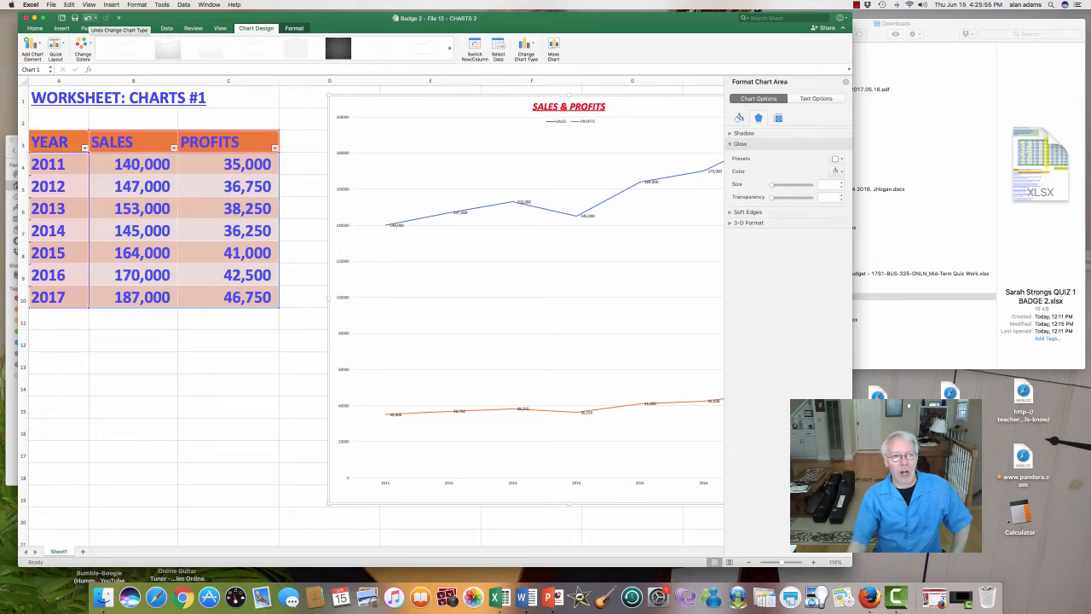
{"action": "left_click", "coordinate": [88, 17]}
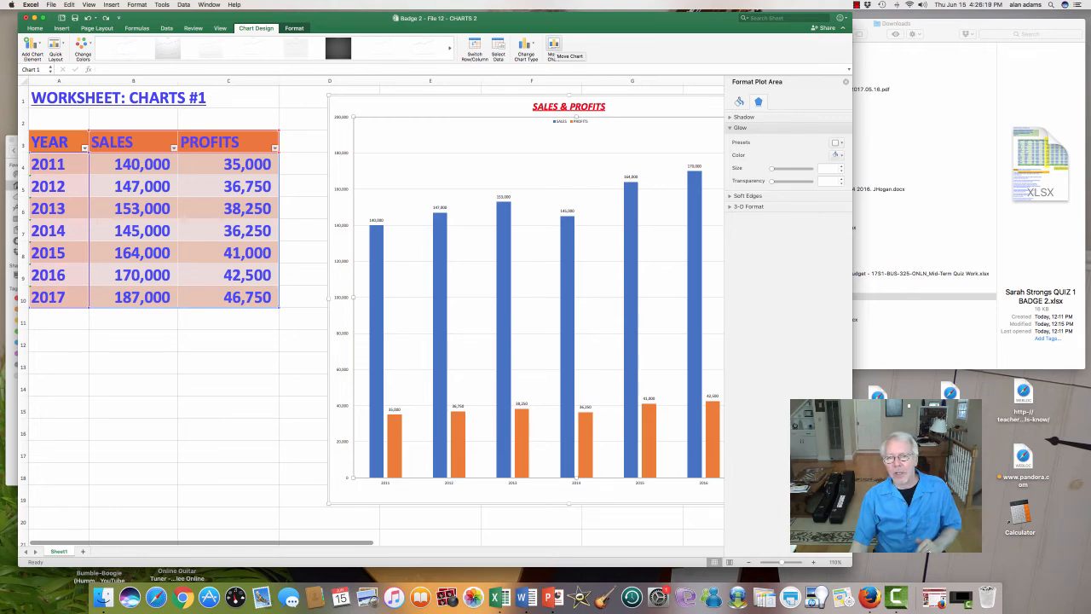
Step: Move the chart to a new sheet named Chart1 with a hyphen and the author's first name appended, and return to Sheet1
{"action": "left_click", "coordinate": [552, 48]}
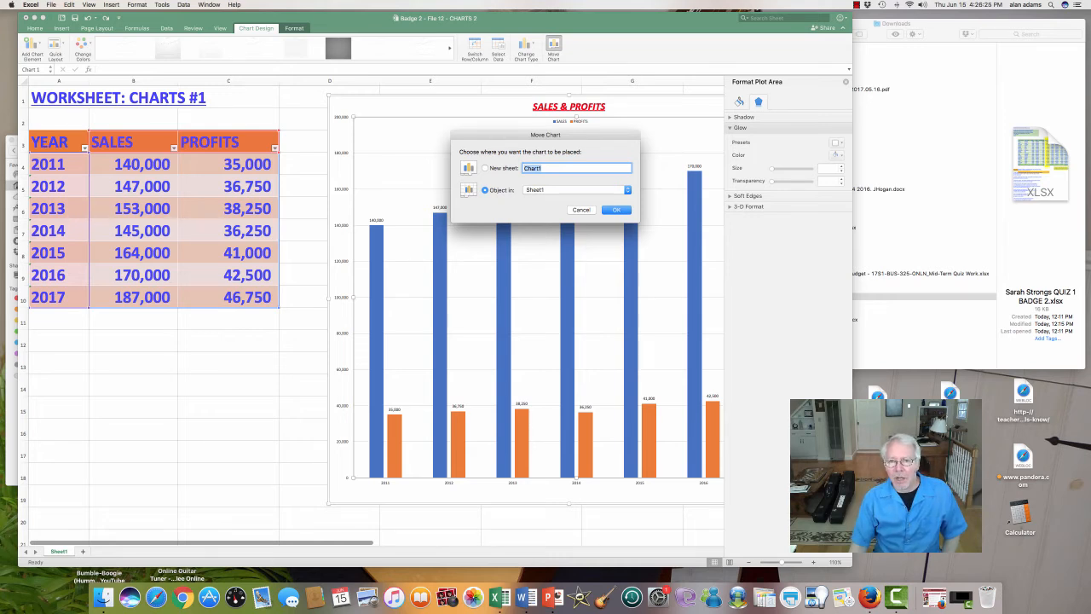
{"action": "left_click", "coordinate": [485, 168]}
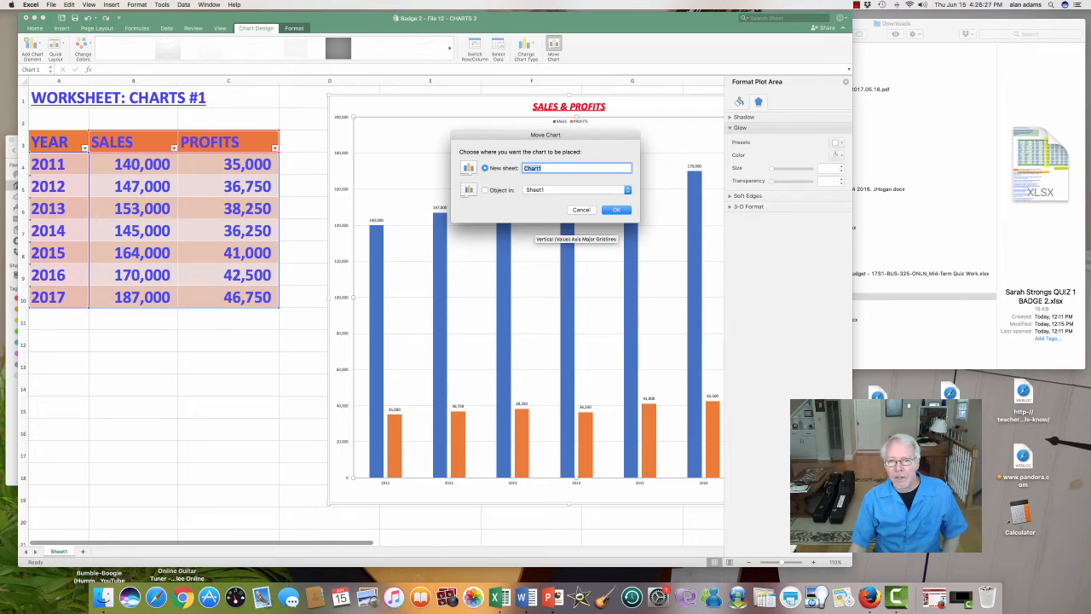
{"action": "left_click", "coordinate": [542, 168]}
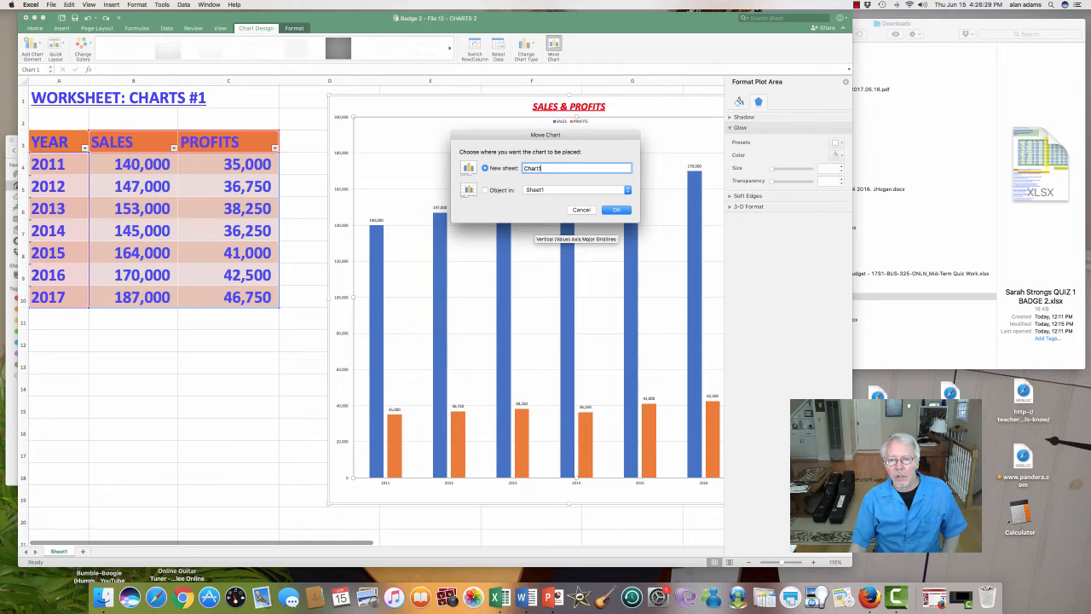
{"action": "type", "text": "- alan"}
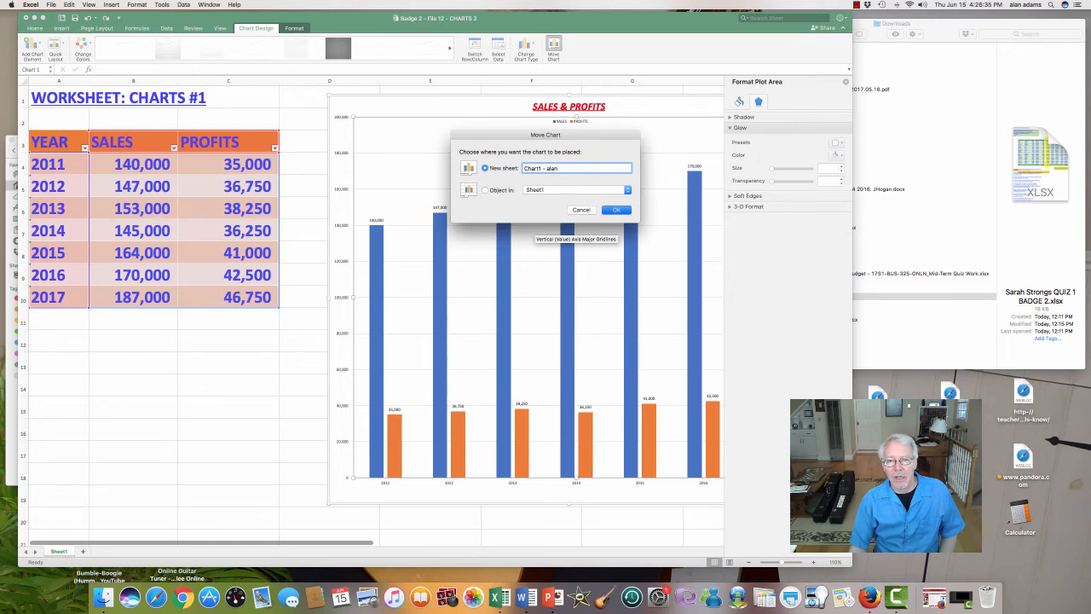
{"action": "left_click", "coordinate": [616, 210]}
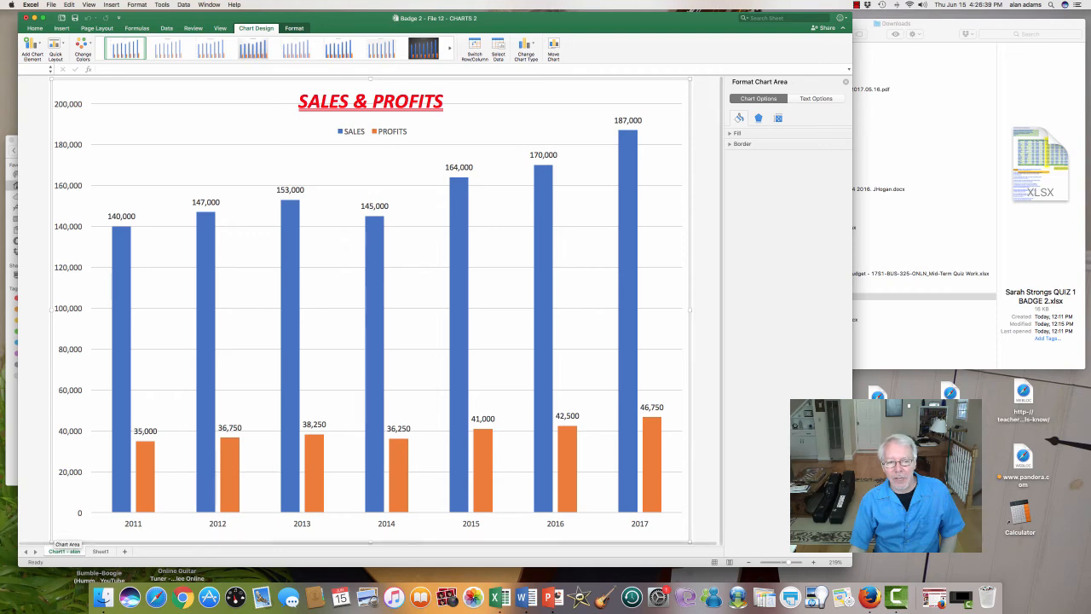
{"action": "left_click", "coordinate": [100, 551]}
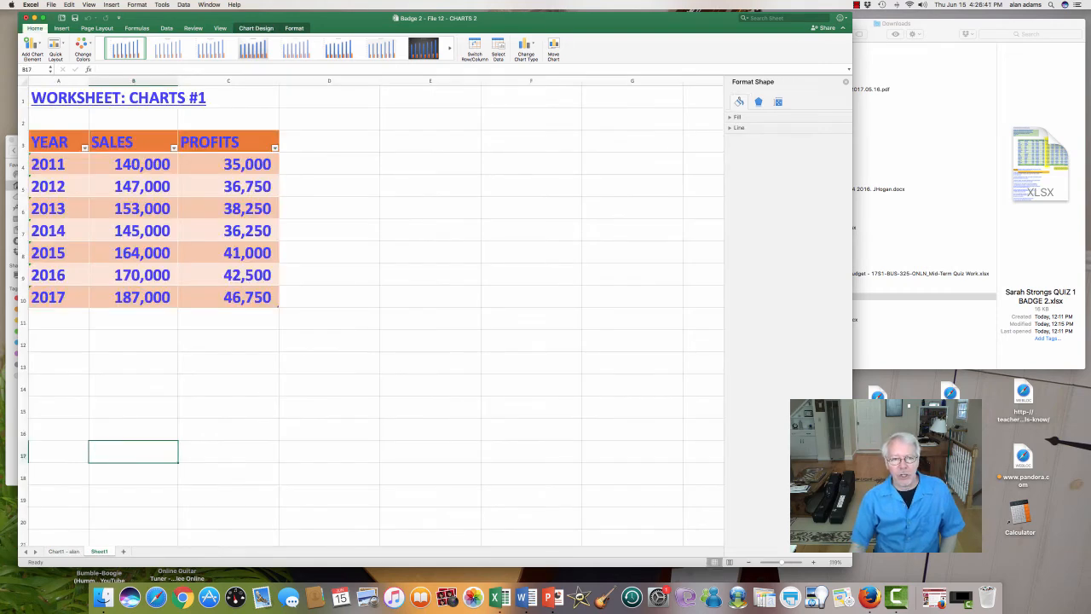
Step: Open the chart sheet to review the Sales & Profits chart
{"action": "left_click", "coordinate": [64, 551]}
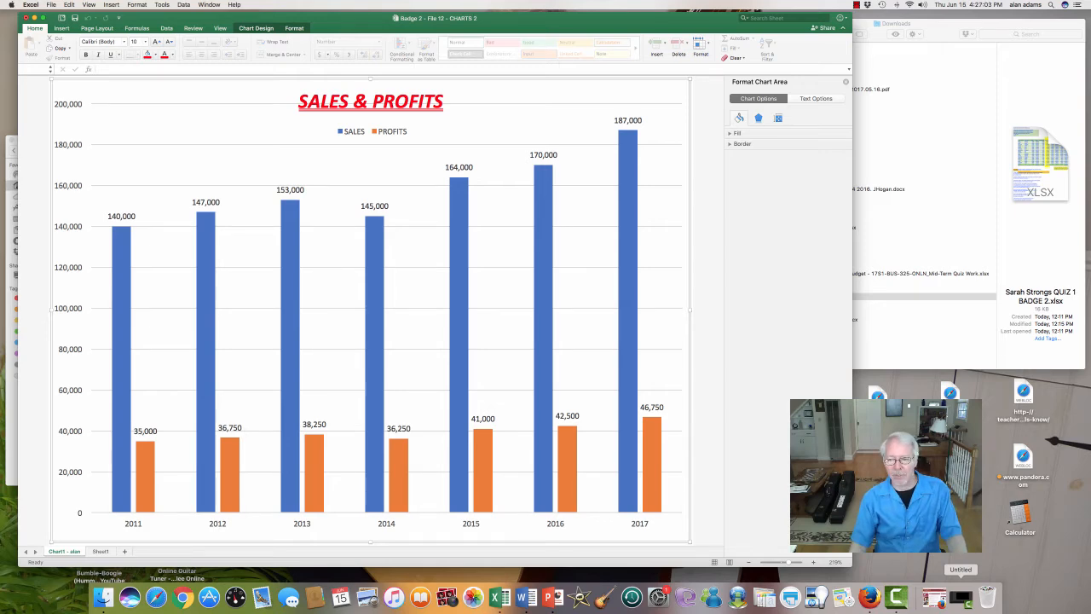
{"action": "left_click", "coordinate": [961, 597]}
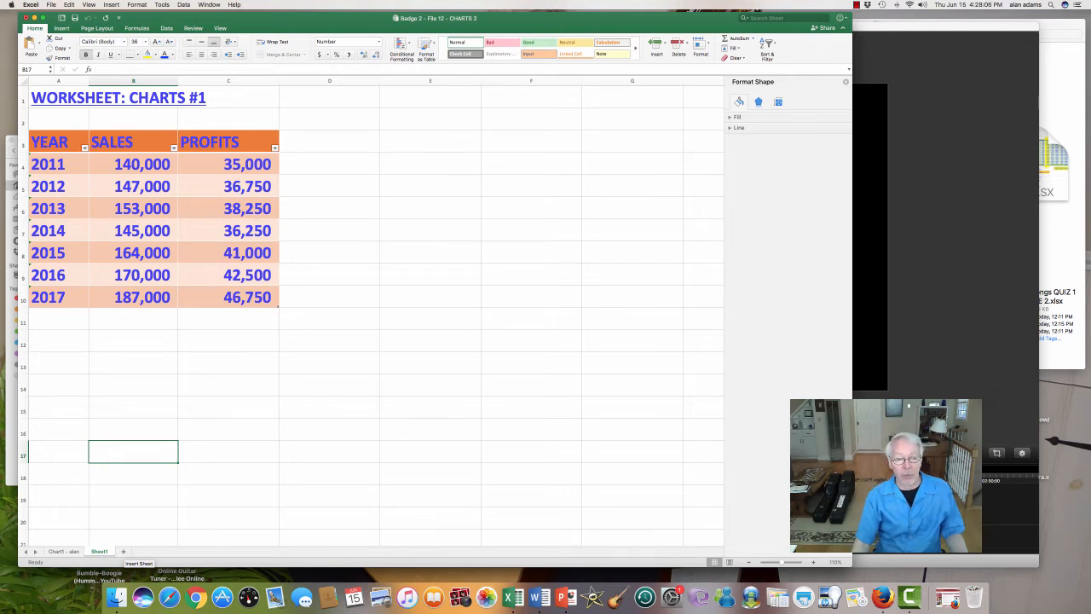
Step: Add a new worksheet and set the width of columns A through T to 35
{"action": "left_click", "coordinate": [123, 552]}
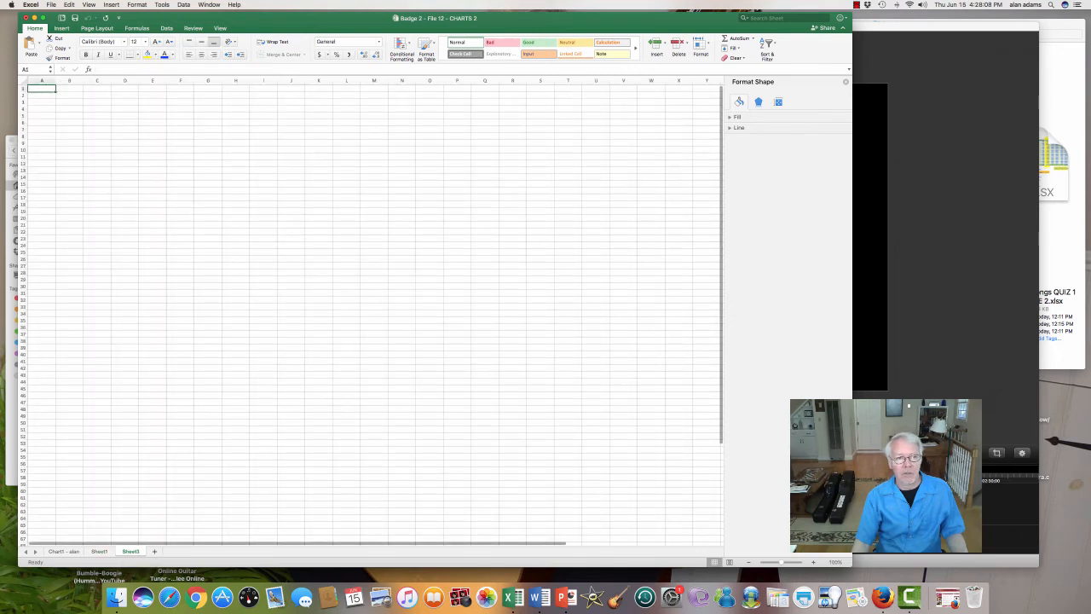
{"action": "left_click_drag", "start_coordinate": [42, 80], "coordinate": [582, 81]}
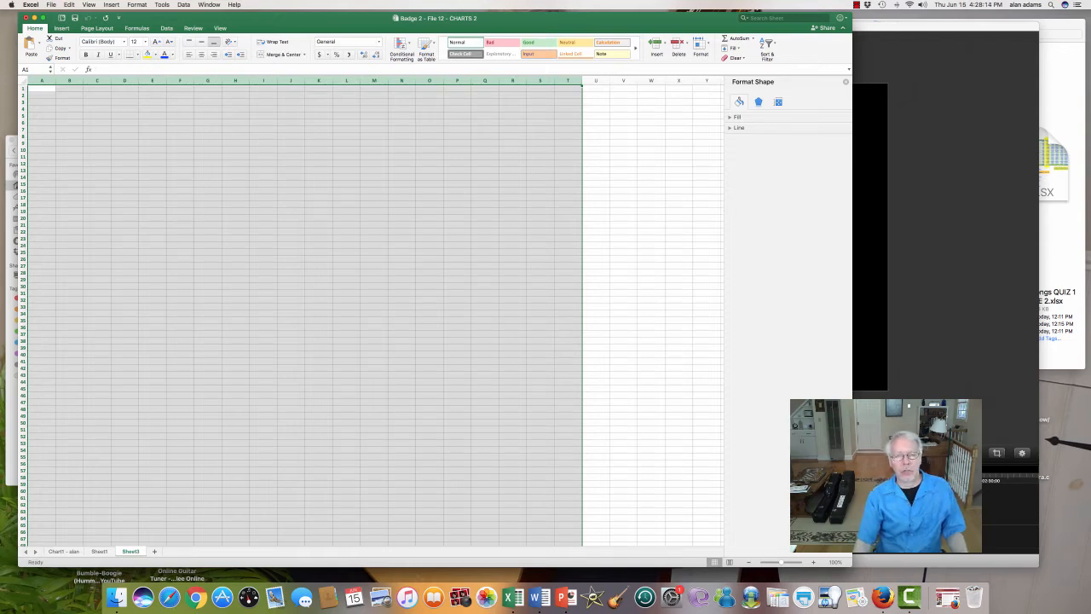
{"action": "right_click", "coordinate": [389, 314]}
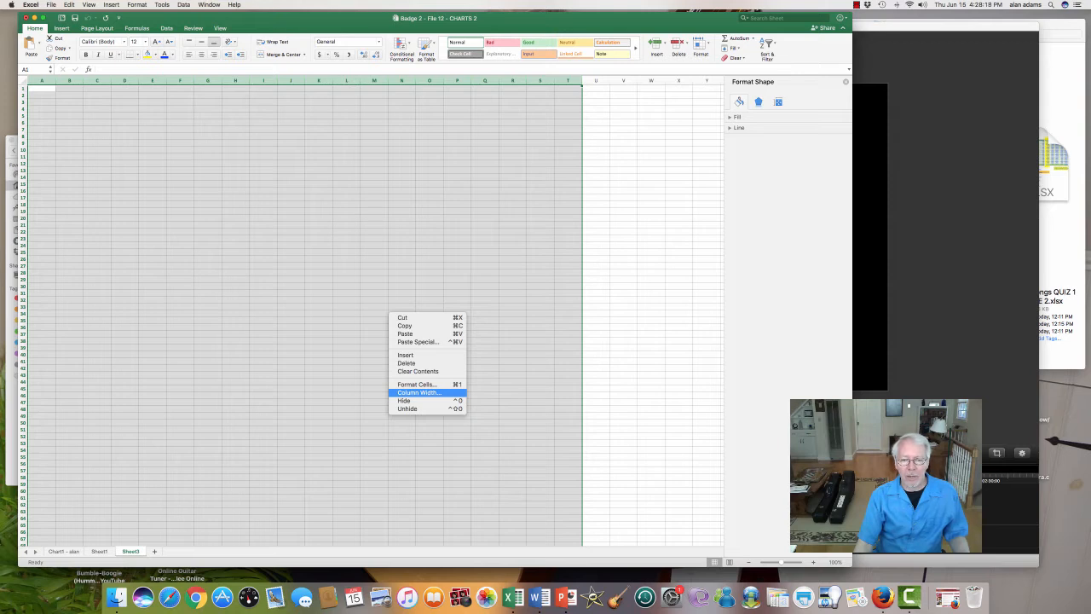
{"action": "left_click", "coordinate": [418, 392]}
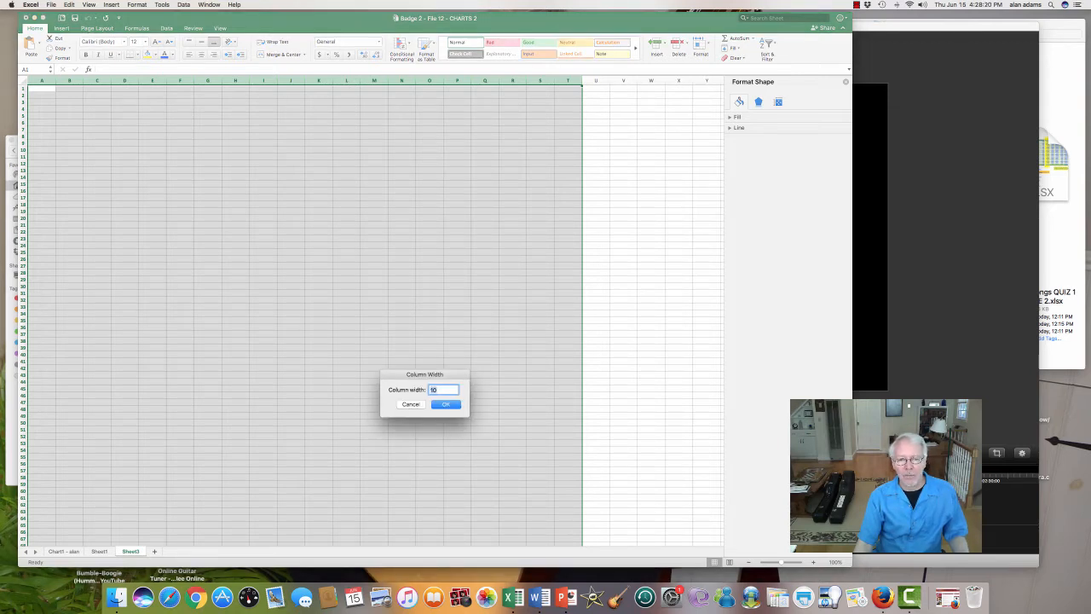
{"action": "type", "text": "36"}
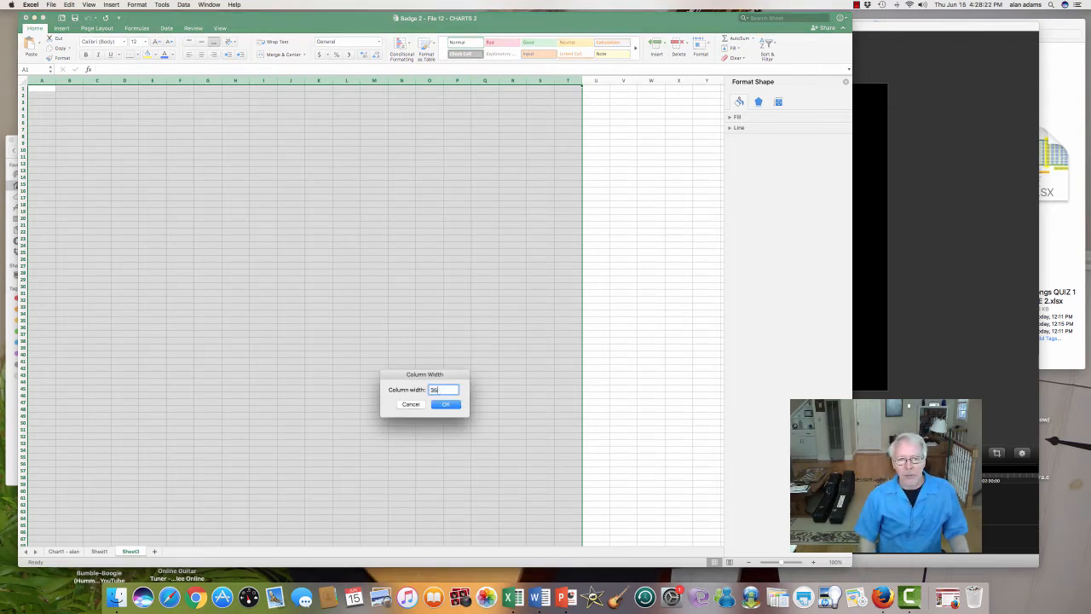
{"action": "key", "text": "Return"}
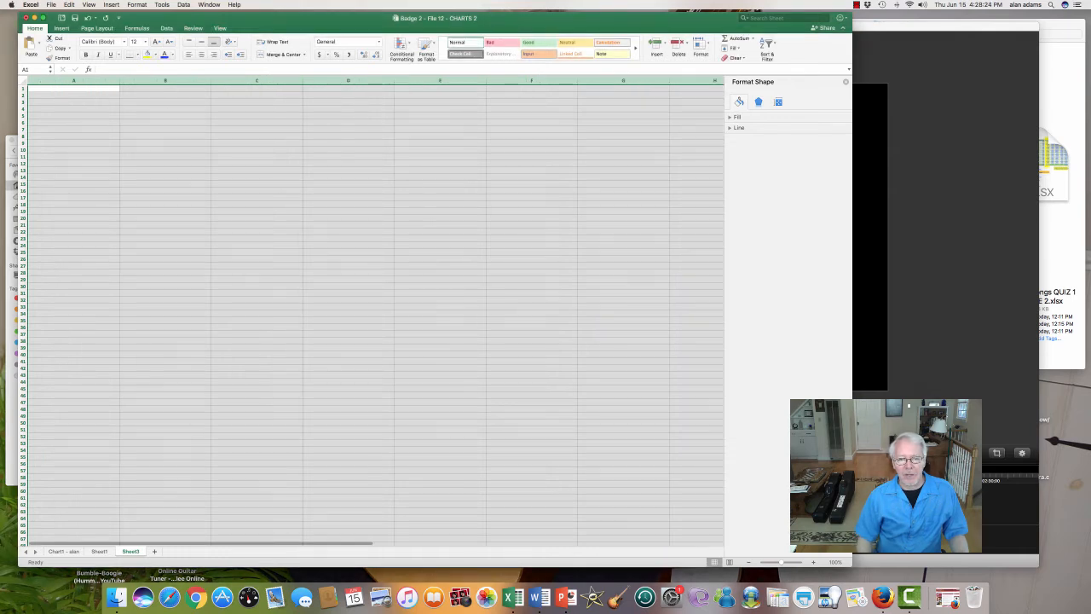
Step: Format columns A through T as Number with 0 decimal places and the 1000 separator
{"action": "right_click", "coordinate": [326, 219]}
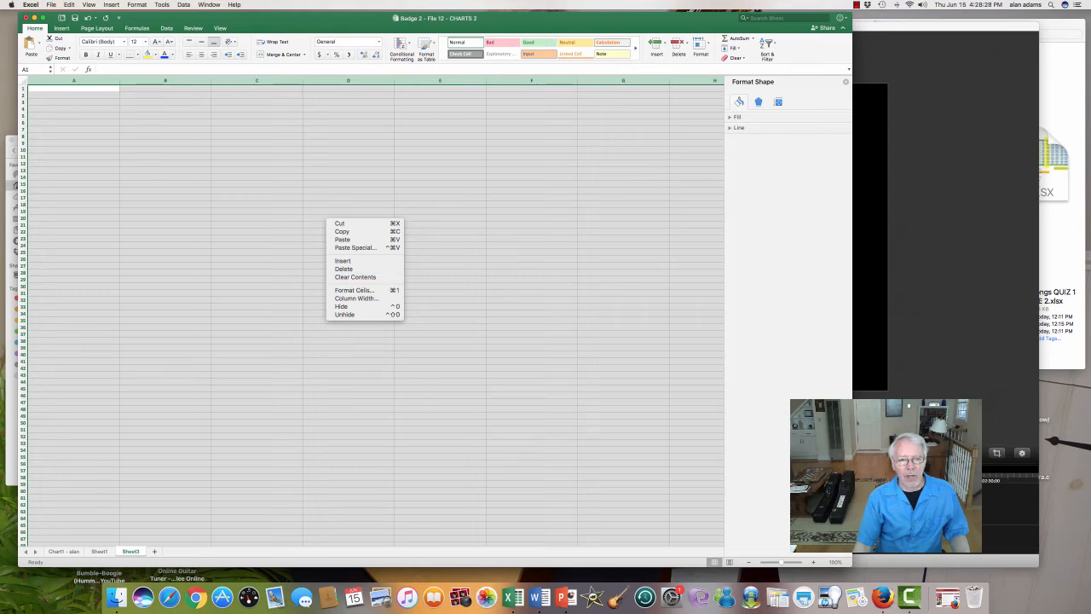
{"action": "left_click", "coordinate": [354, 290]}
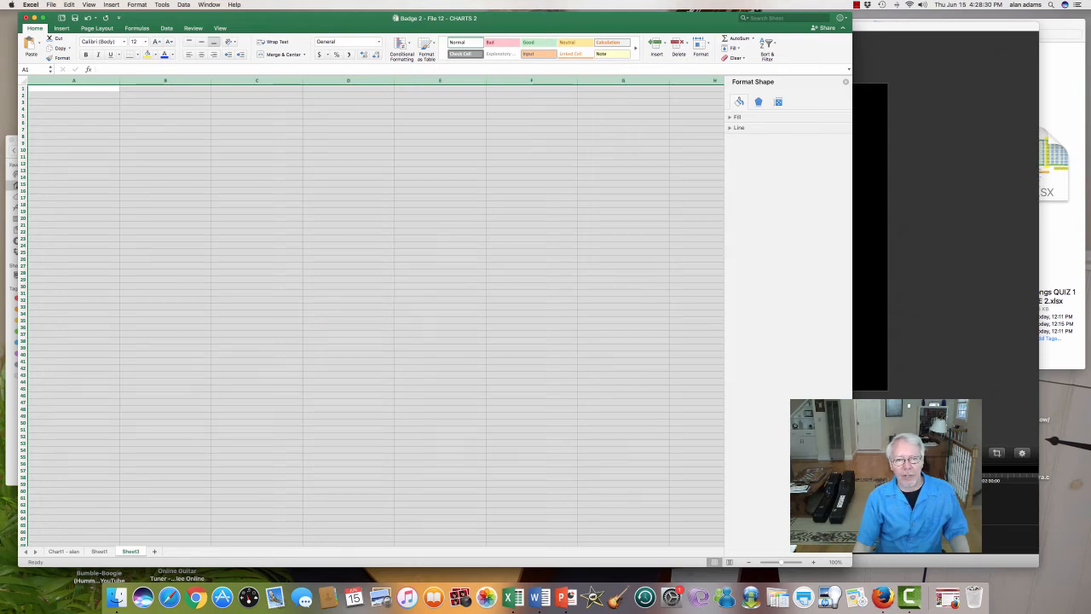
{"action": "left_click", "coordinate": [262, 215]}
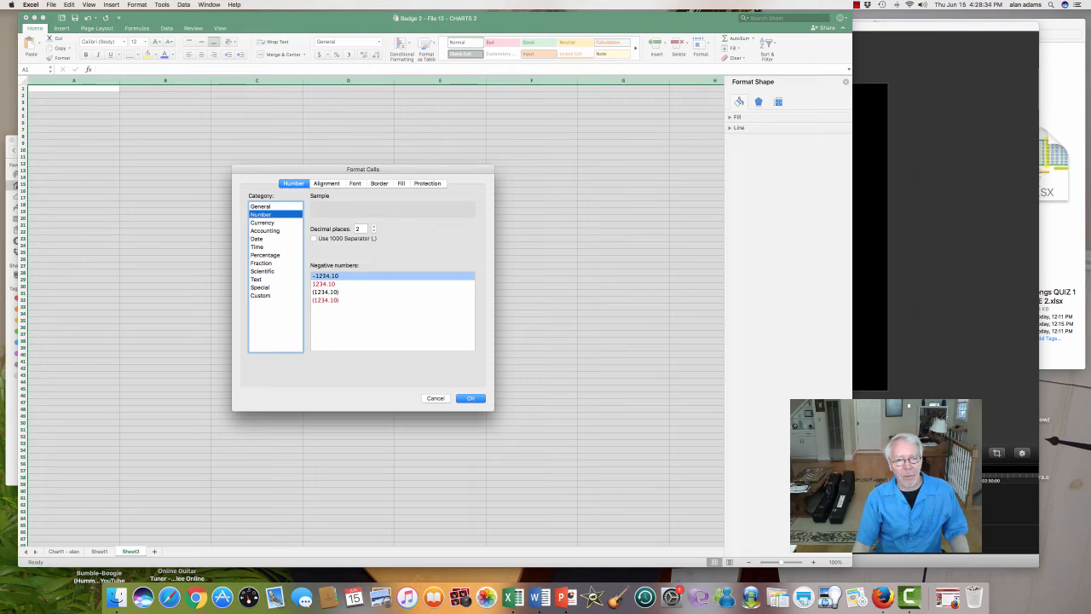
{"action": "left_click", "coordinate": [373, 231]}
{"action": "left_click", "coordinate": [373, 231]}
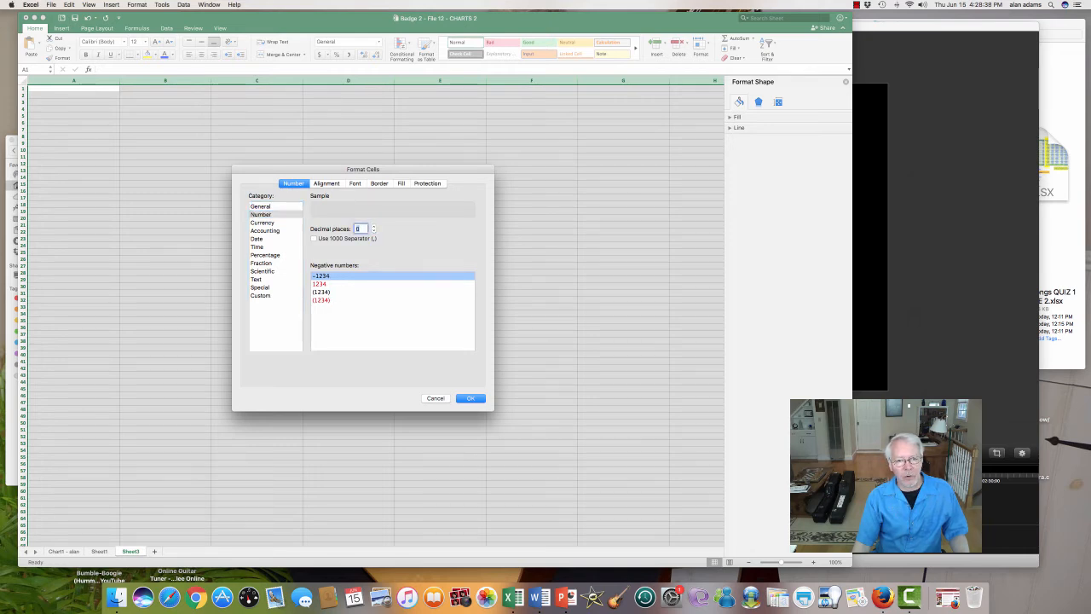
{"action": "left_click", "coordinate": [314, 238]}
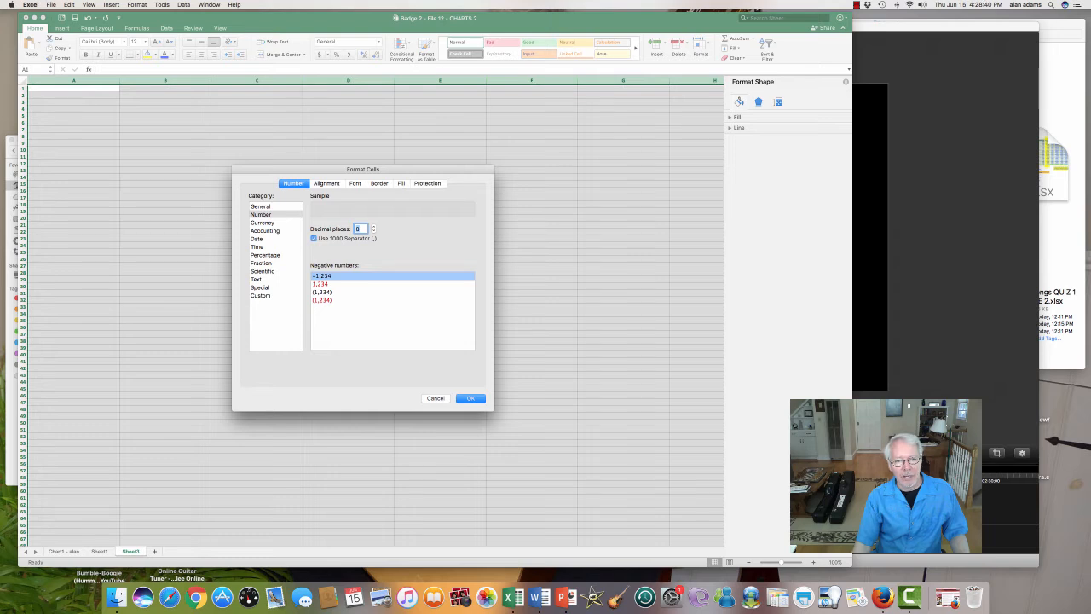
{"action": "key", "text": "Return"}
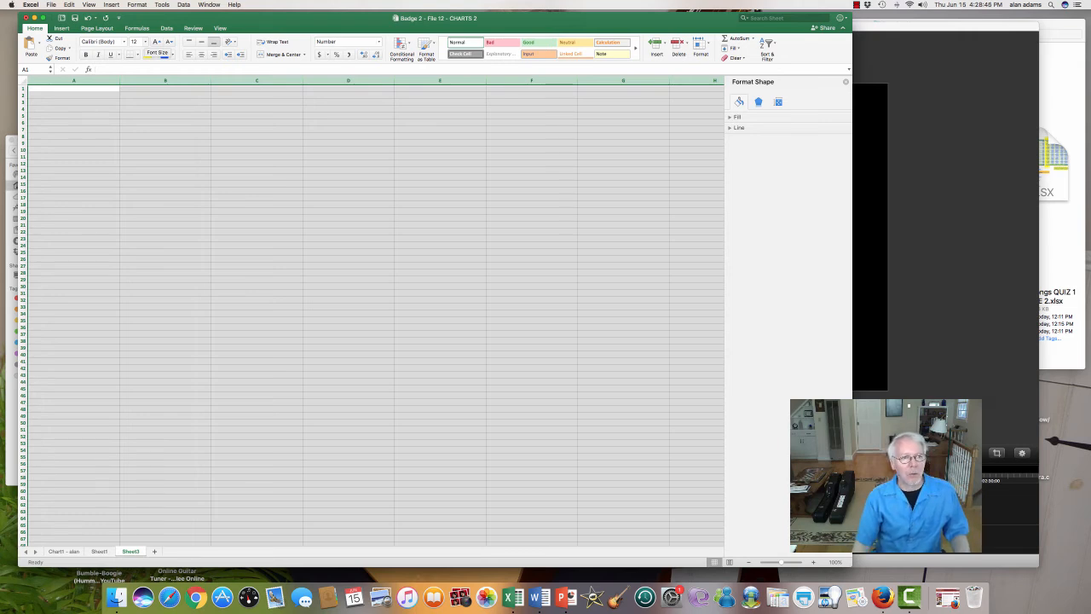
Step: Set the text in columns A through T to size 36, bold and blue
{"action": "left_click", "coordinate": [145, 42]}
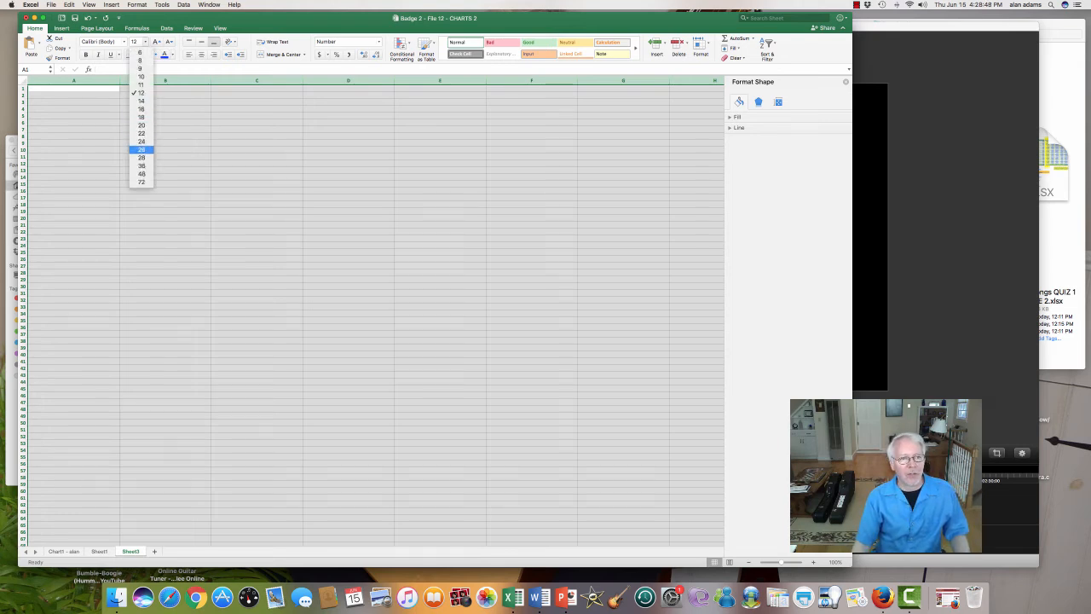
{"action": "left_click", "coordinate": [141, 165]}
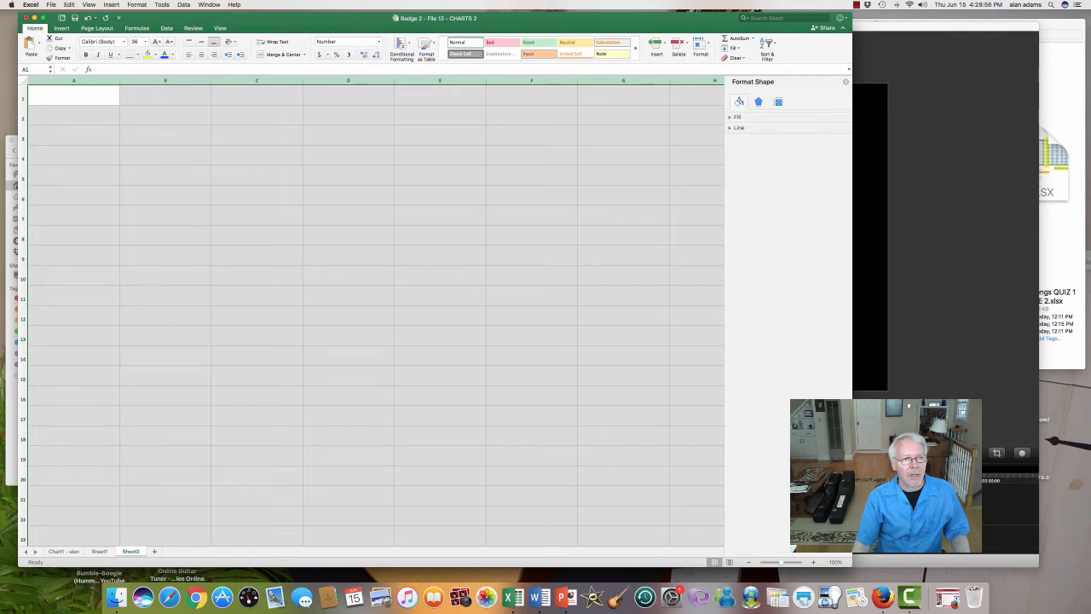
{"action": "left_click", "coordinate": [86, 55]}
Step: Enter the title "demo of a pie chart" in cell A4
{"action": "left_click", "coordinate": [74, 155]}
{"action": "type", "text": "demo"}
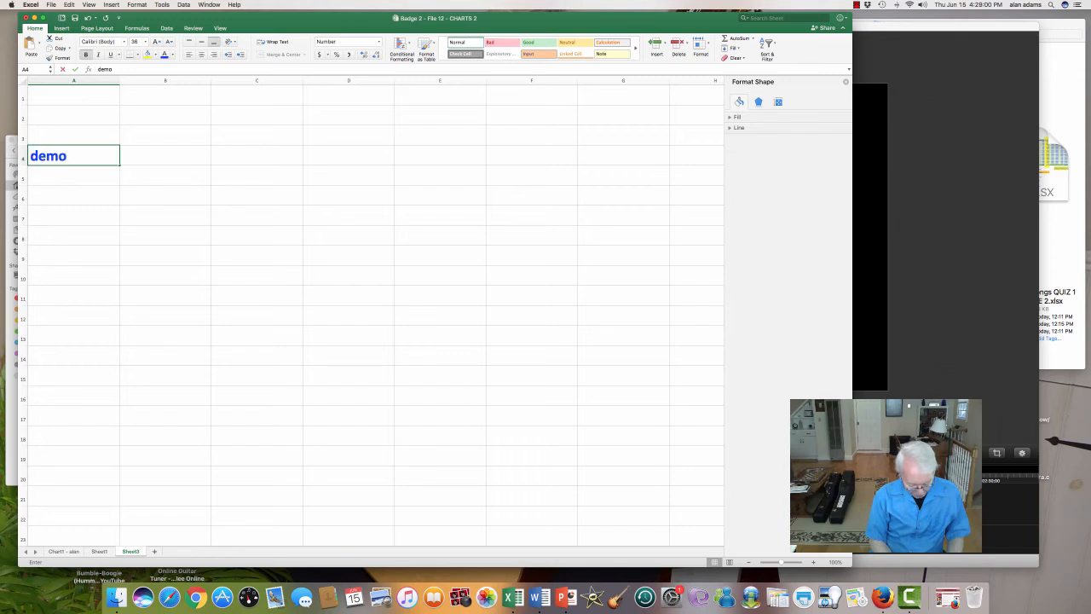
{"action": "type", "text": " of a pie cha"}
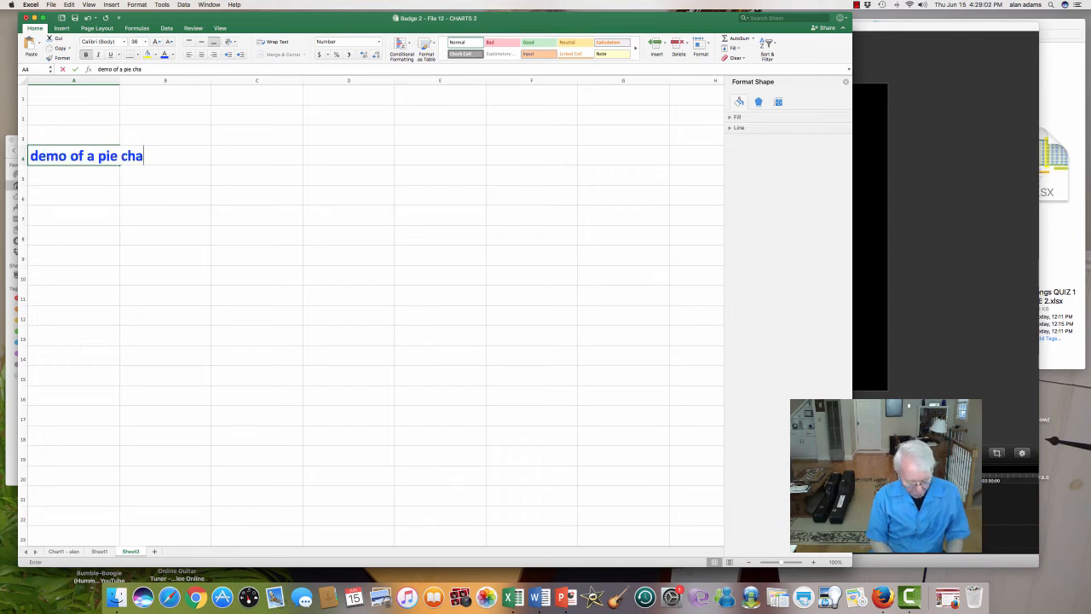
{"action": "type", "text": "rt"}
{"action": "key", "text": "Return"}
{"action": "key", "text": "Return"}
{"action": "key", "text": "Return"}
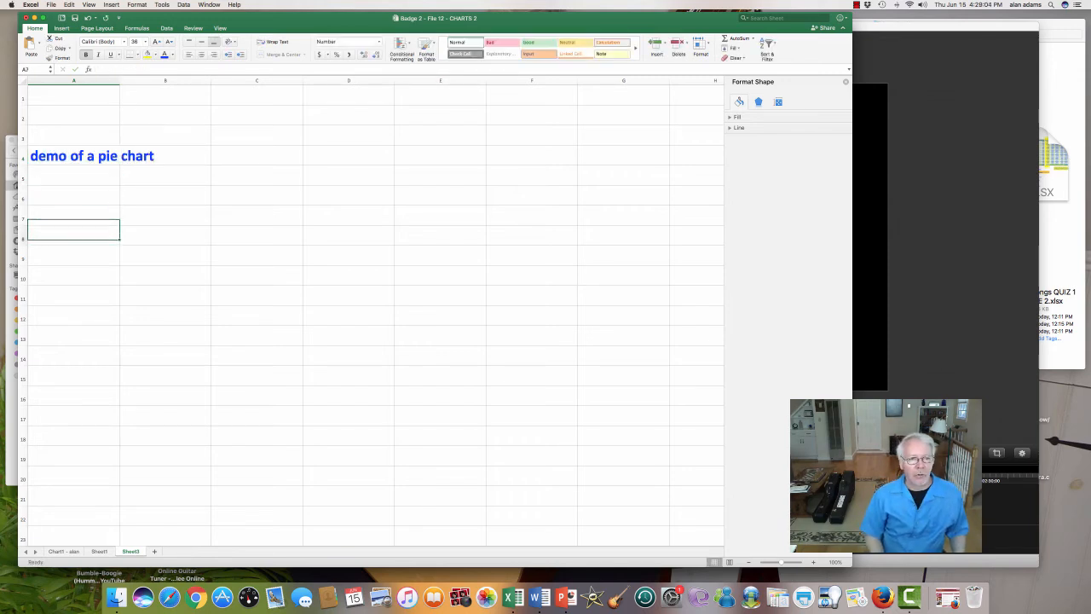
Step: Widen column B to roughly double its width and enter COST OF GOODS SOLD in cell B8
{"action": "key", "text": "Down"}
{"action": "key", "text": "Right"}
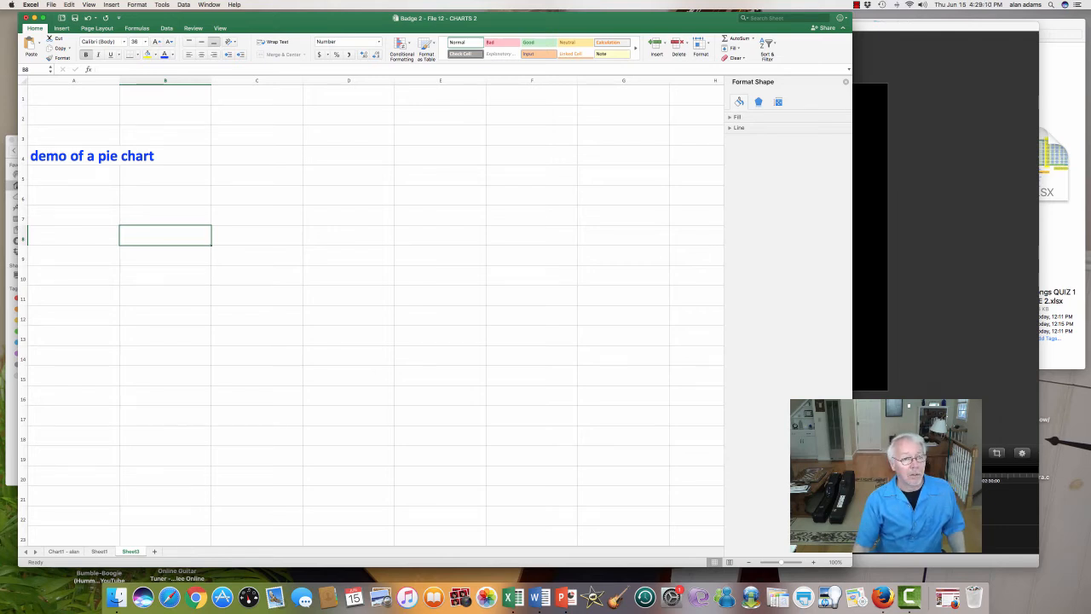
{"action": "left_click_drag", "start_coordinate": [210, 80], "coordinate": [324, 80]}
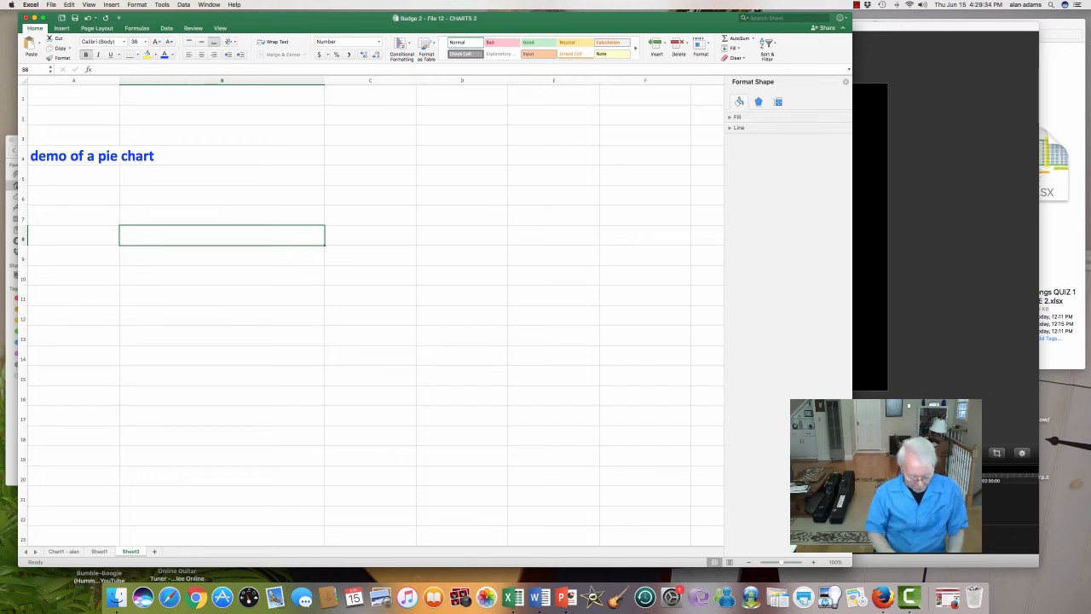
{"action": "type", "text": "COST OF GOOD"}
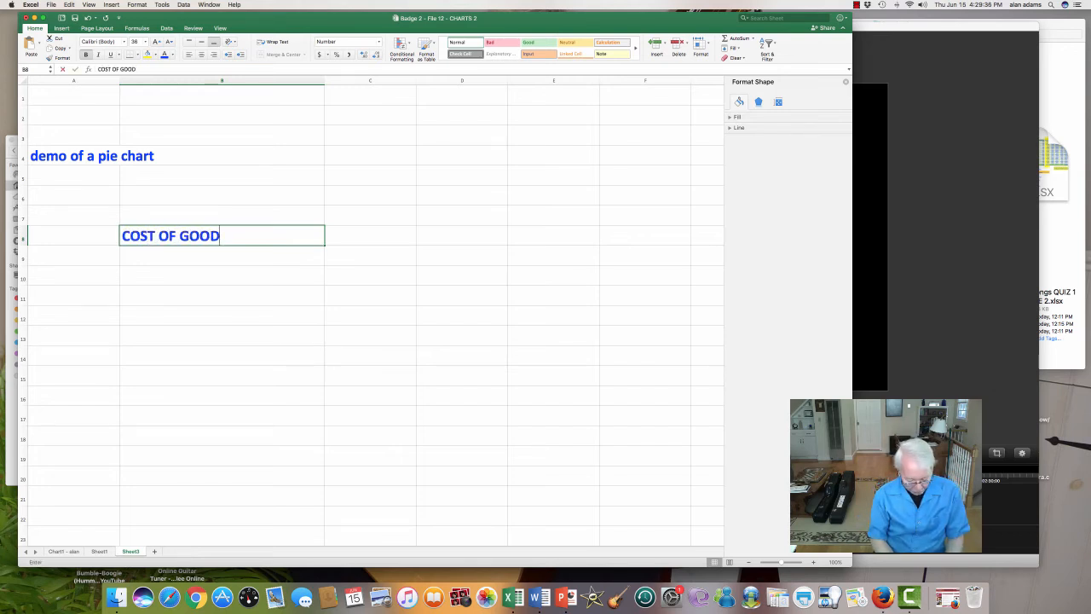
{"action": "type", "text": "S SOLD"}
{"action": "key", "text": "Return"}
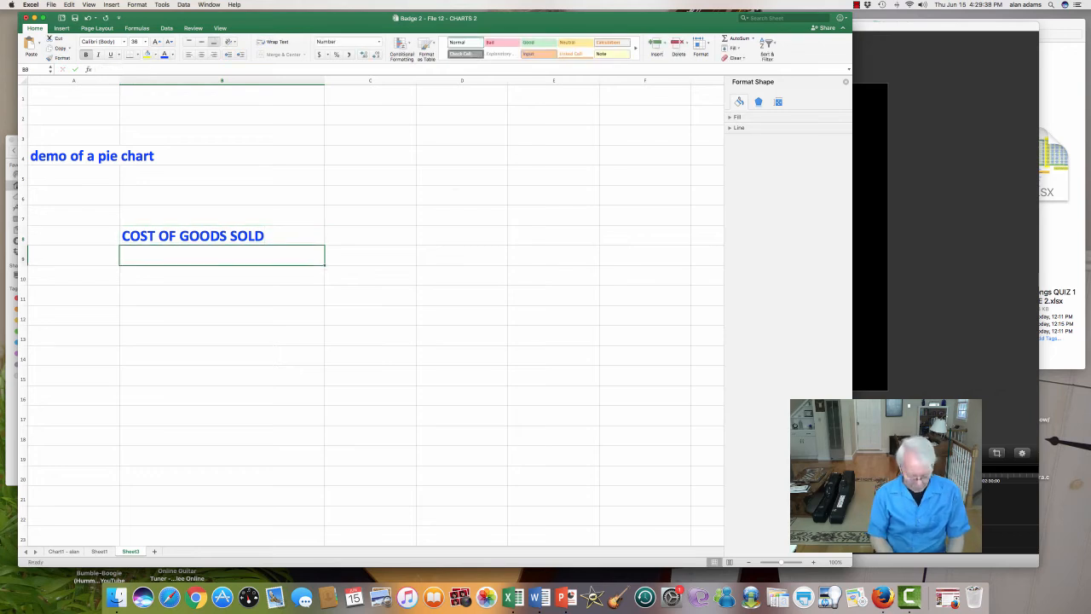
Step: Enter the labels SELLING EXP, ADMIN EXP and INTEREST EXP in cells B9 through B11
{"action": "type", "text": "SELLING EXP"}
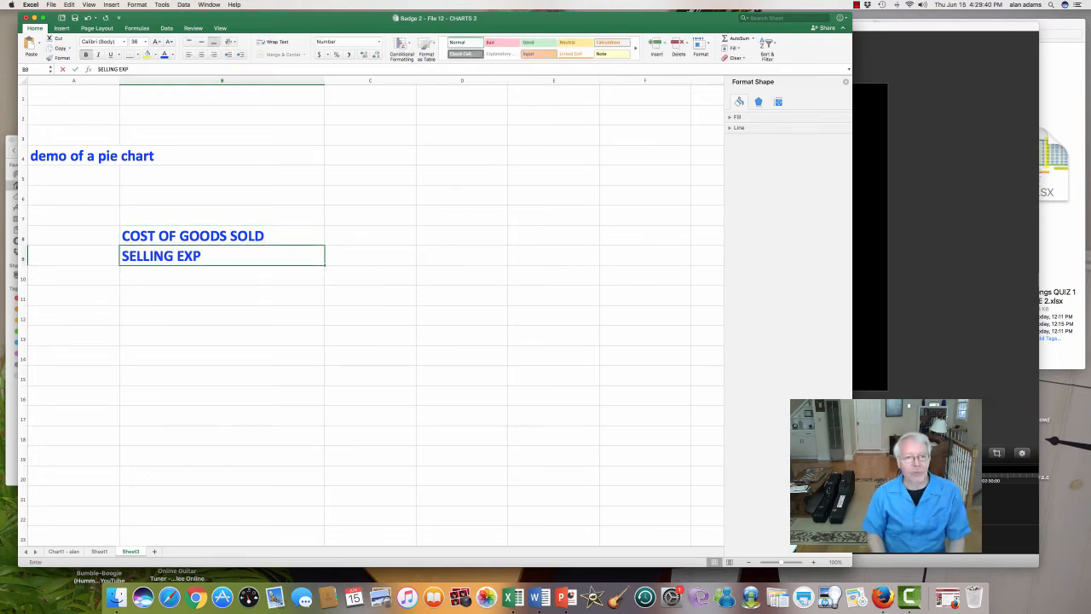
{"action": "key", "text": "Return"}
{"action": "type", "text": "ADMIN"}
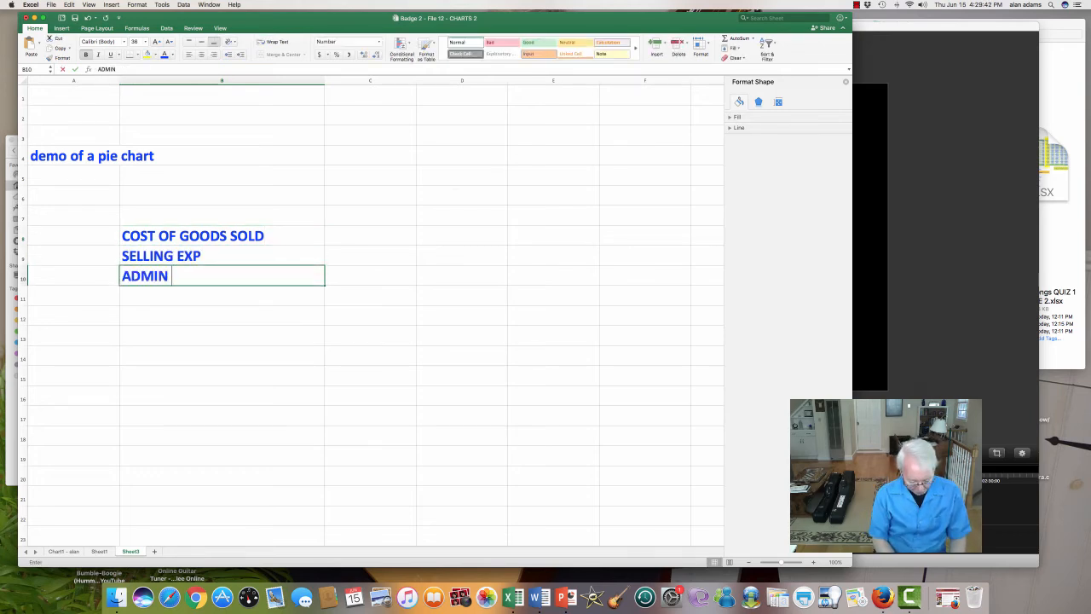
{"action": "type", "text": " EXP"}
{"action": "key", "text": "Return"}
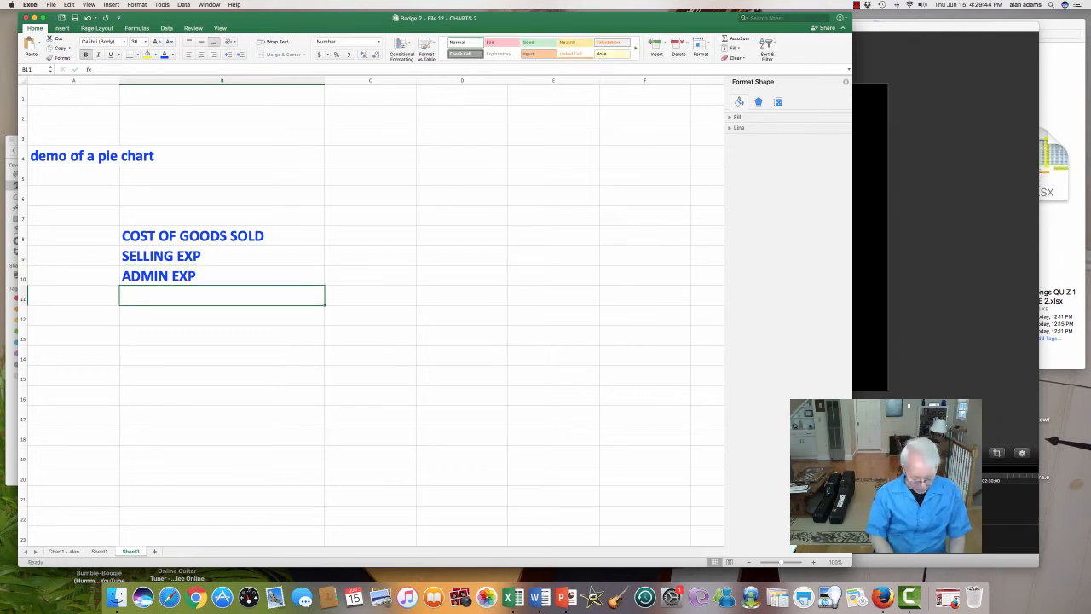
{"action": "type", "text": "INTEREST"}
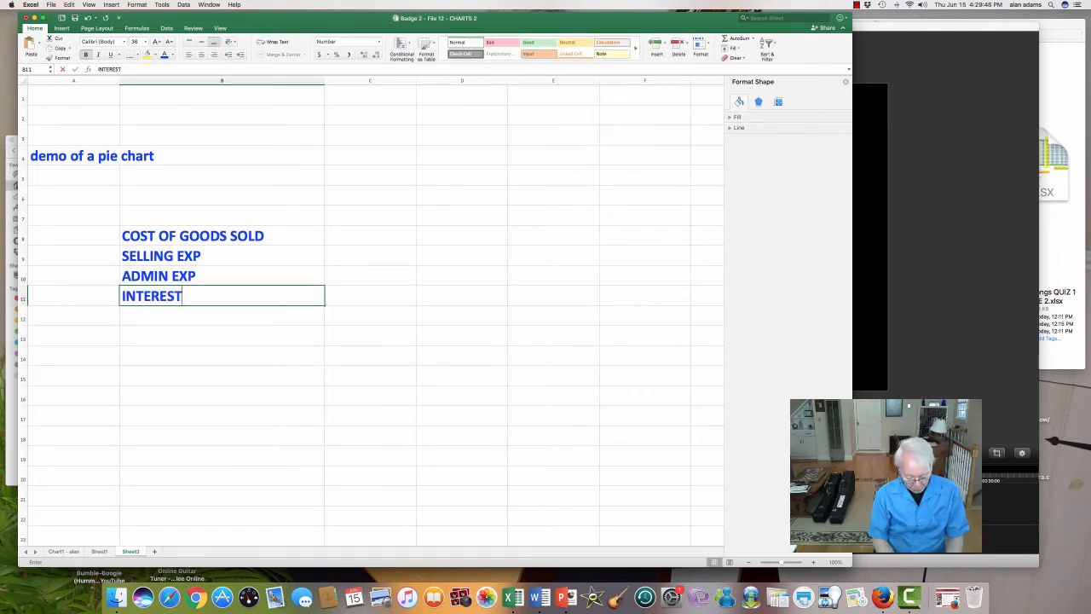
{"action": "type", "text": " EXP"}
{"action": "key", "text": "Return"}
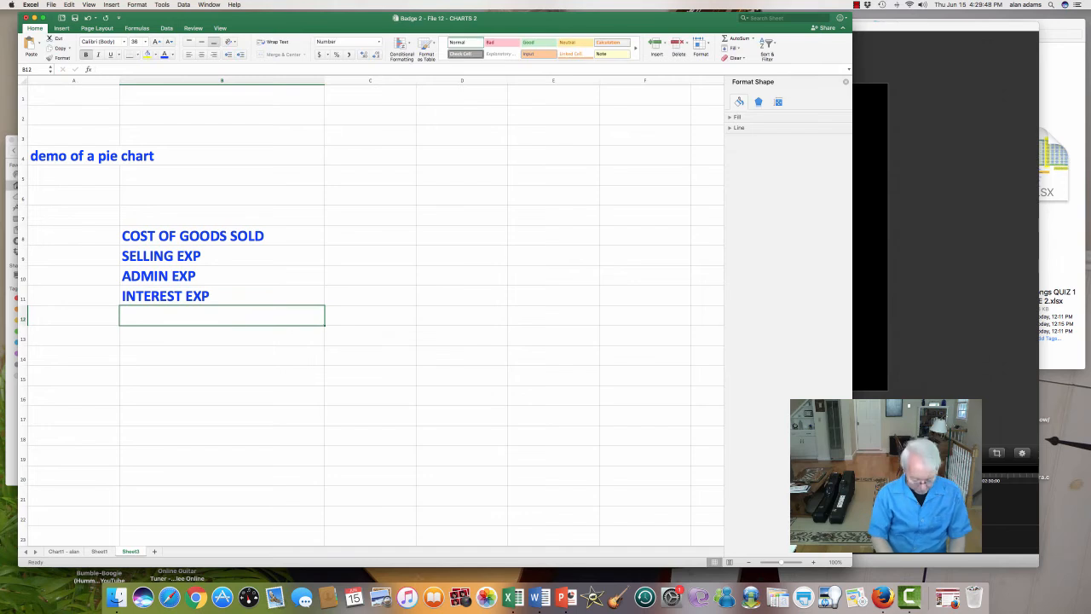
Step: Enter the label INCOME TAX EXP in cell B12
{"action": "type", "text": "INCOME EXP"}
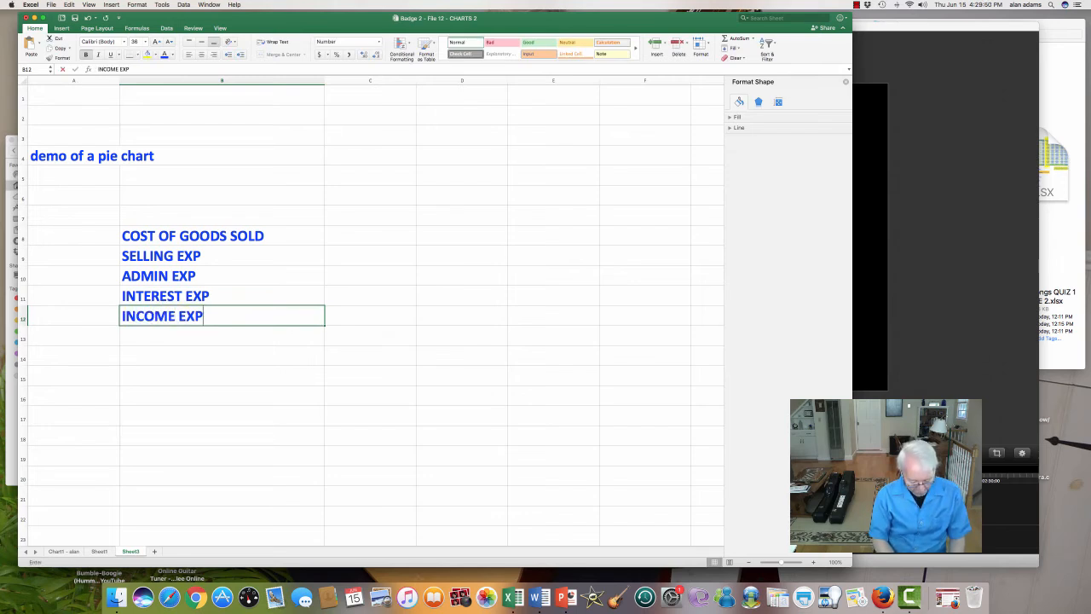
{"action": "key", "text": "BackSpace"}
{"action": "key", "text": "BackSpace"}
{"action": "key", "text": "BackSpace"}
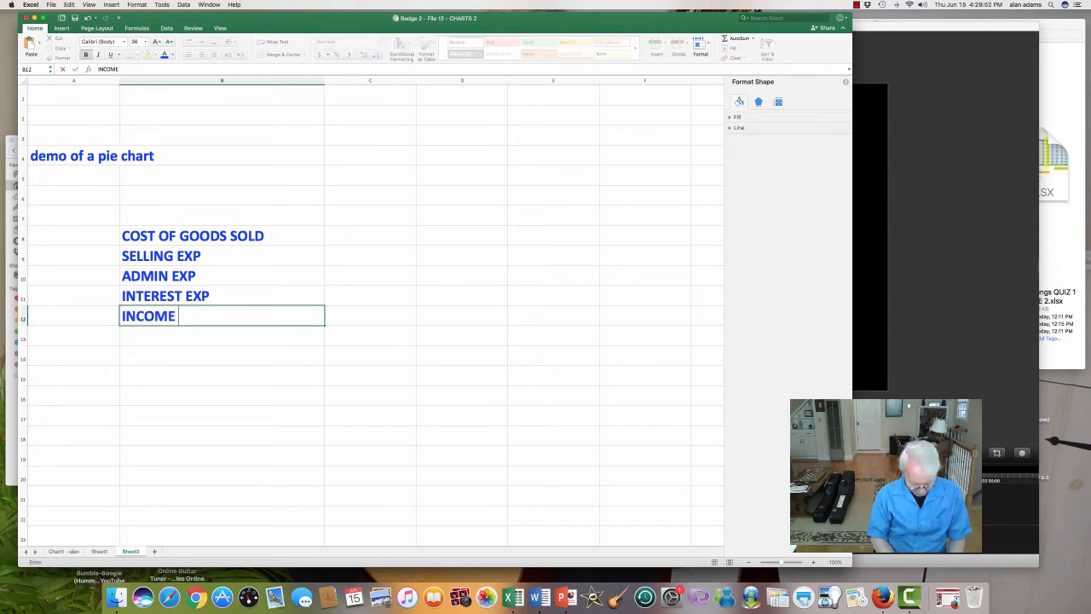
{"action": "type", "text": "TAX EXP"}
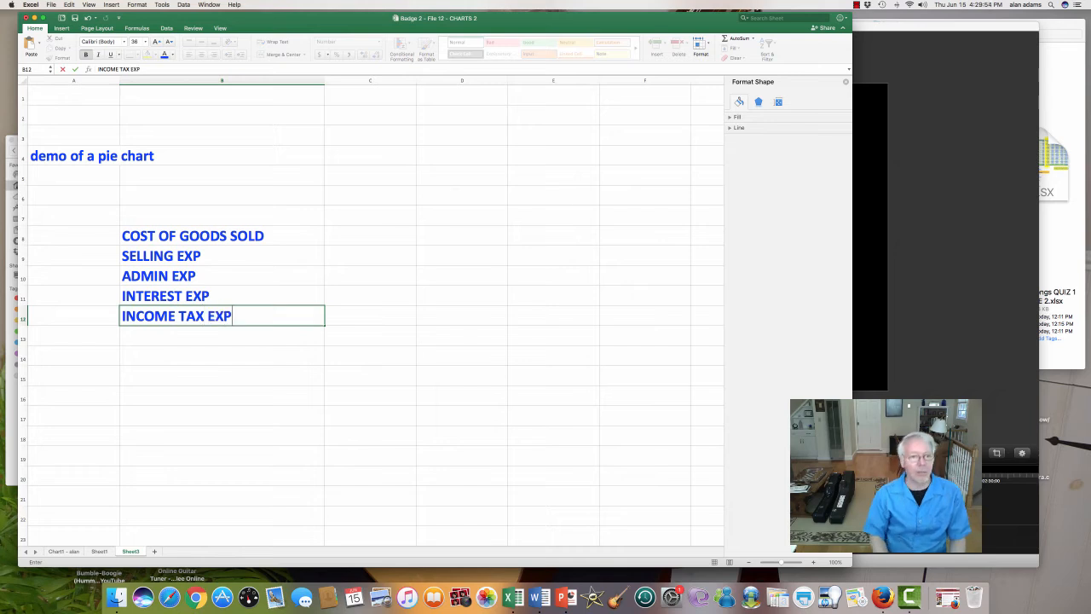
{"action": "key", "text": "Return"}
Step: Enter 250000 in cell C8 as the cost of goods sold amount
{"action": "key", "text": "Up"}
{"action": "key", "text": "Up"}
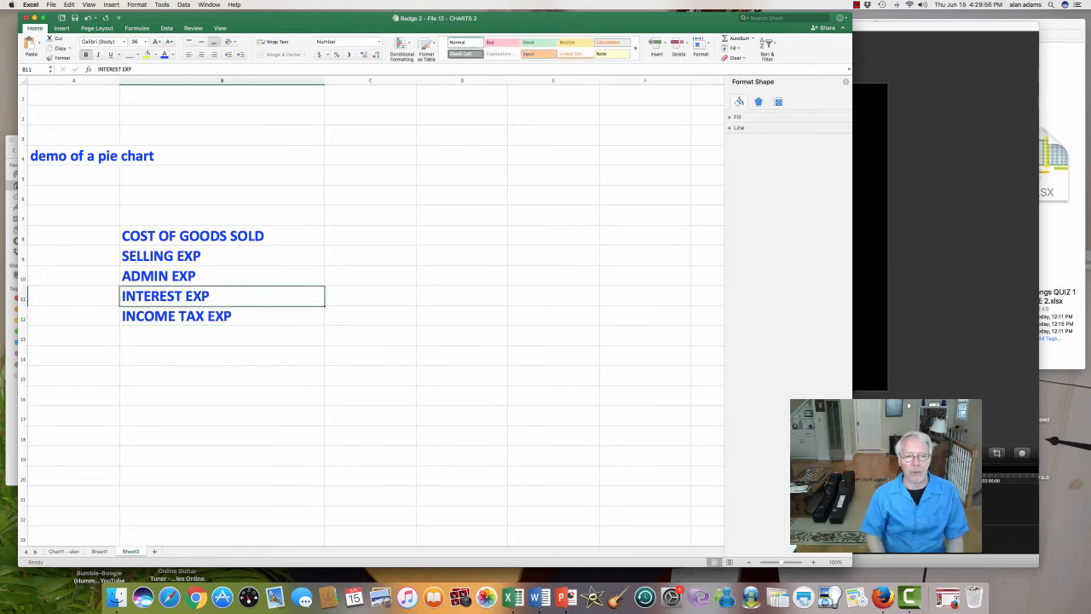
{"action": "key", "text": "Up"}
{"action": "key", "text": "Up"}
{"action": "key", "text": "Up"}
{"action": "key", "text": "Right"}
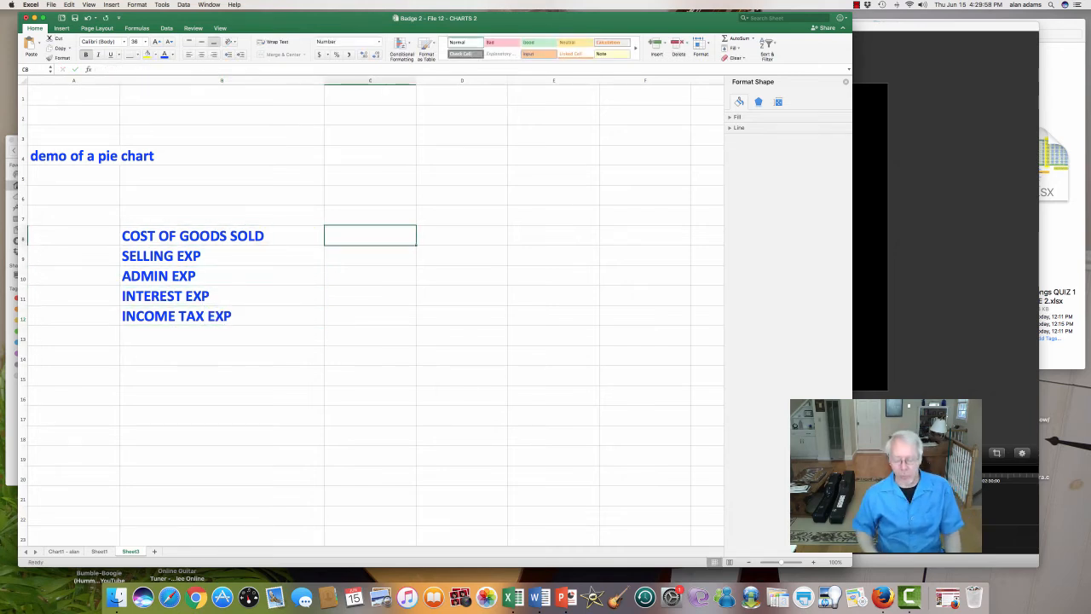
{"action": "type", "text": "250000"}
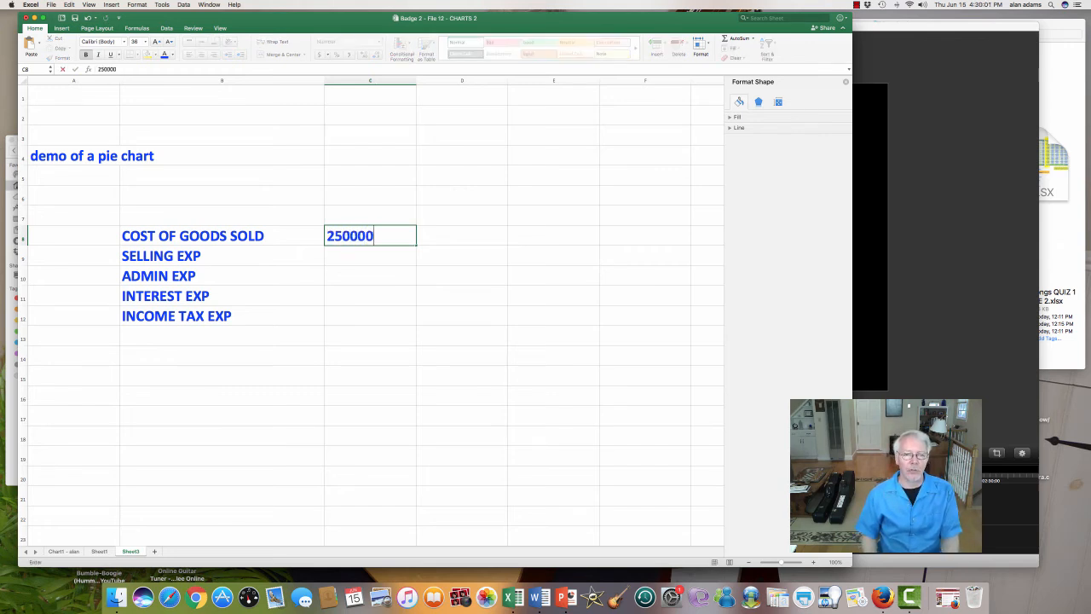
{"action": "key", "text": "Return"}
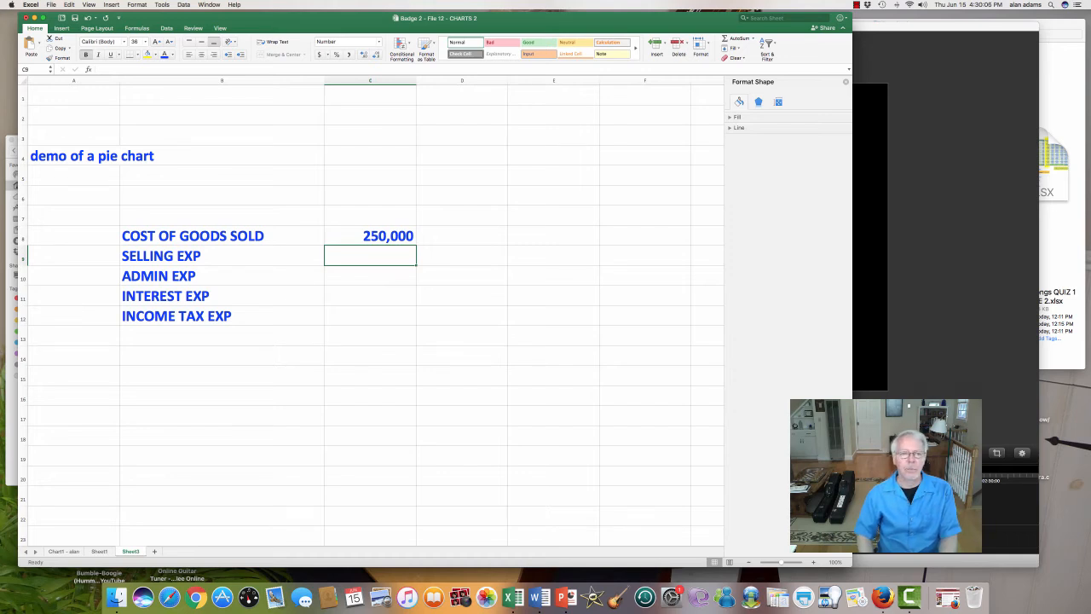
Step: Enter the expense amounts 78000, 55000, 18000 and 17000 in cells C9 through C12
{"action": "type", "text": "78000"}
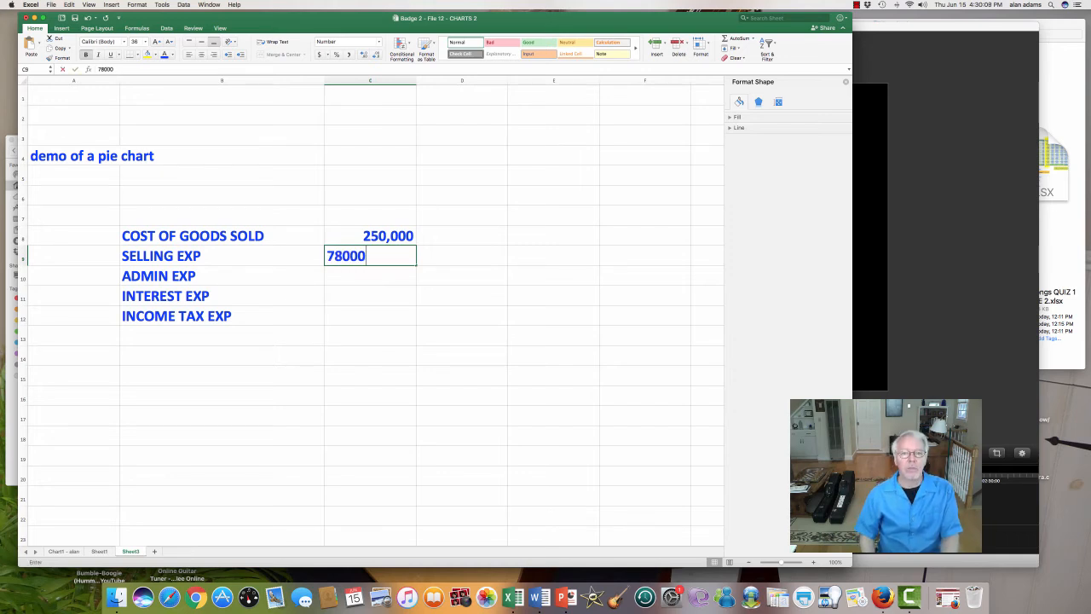
{"action": "key", "text": "Return"}
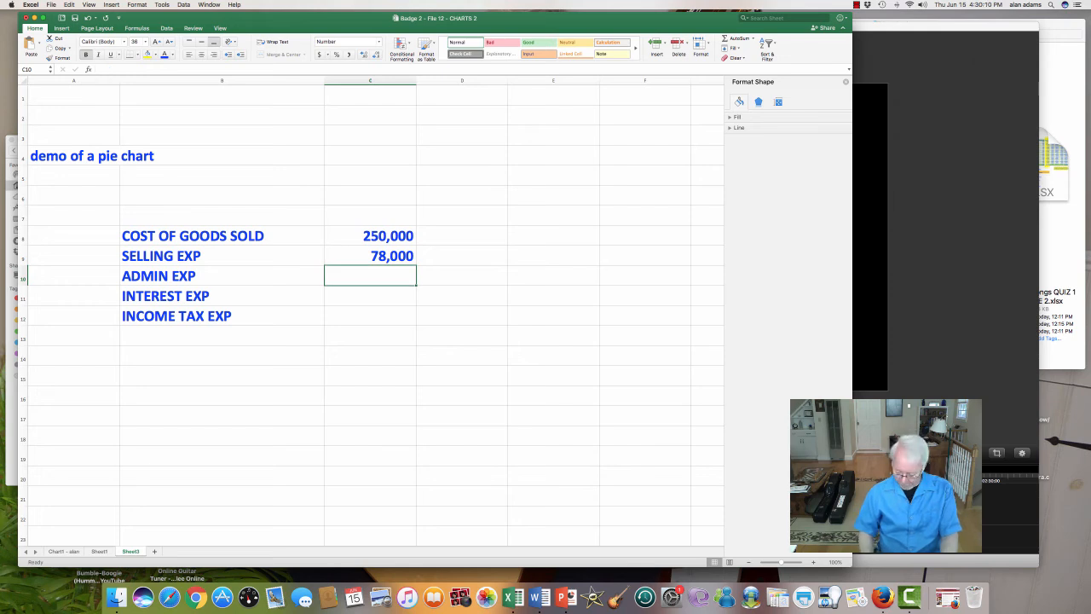
{"action": "type", "text": "55000"}
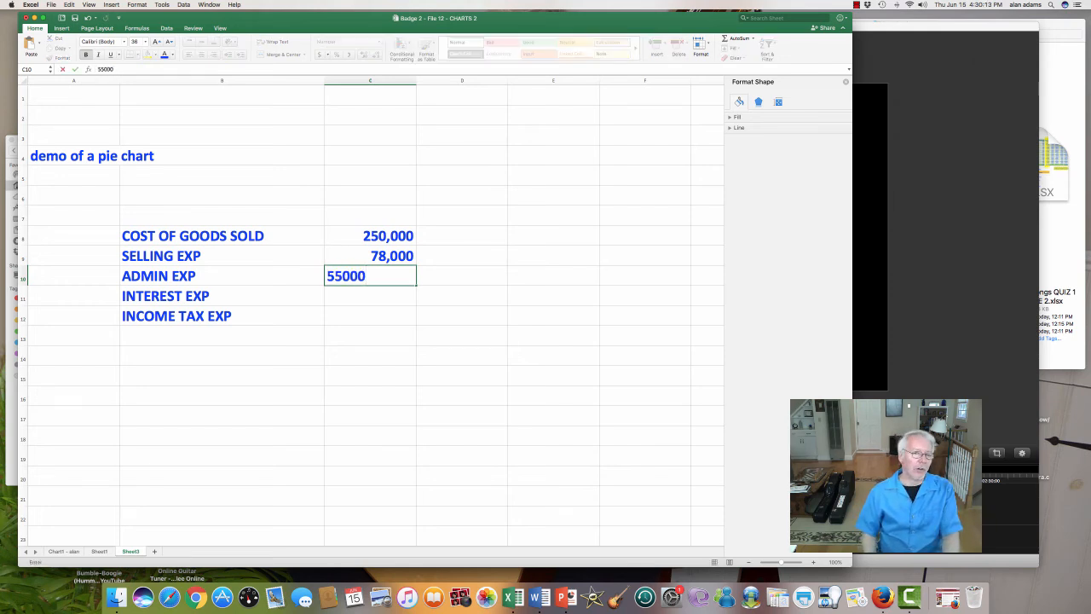
{"action": "key", "text": "Return"}
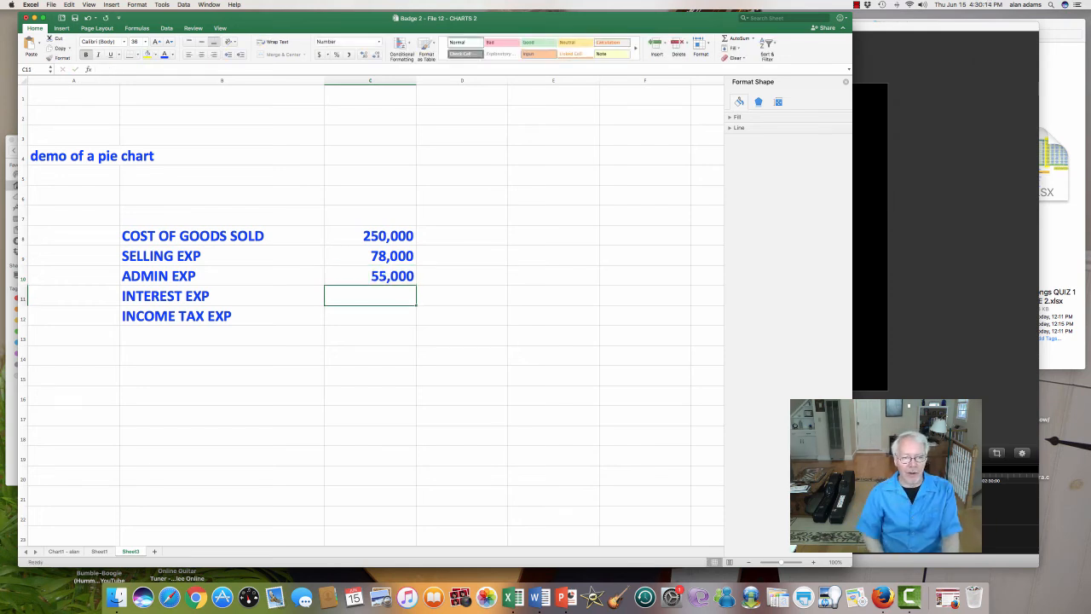
{"action": "type", "text": "18000"}
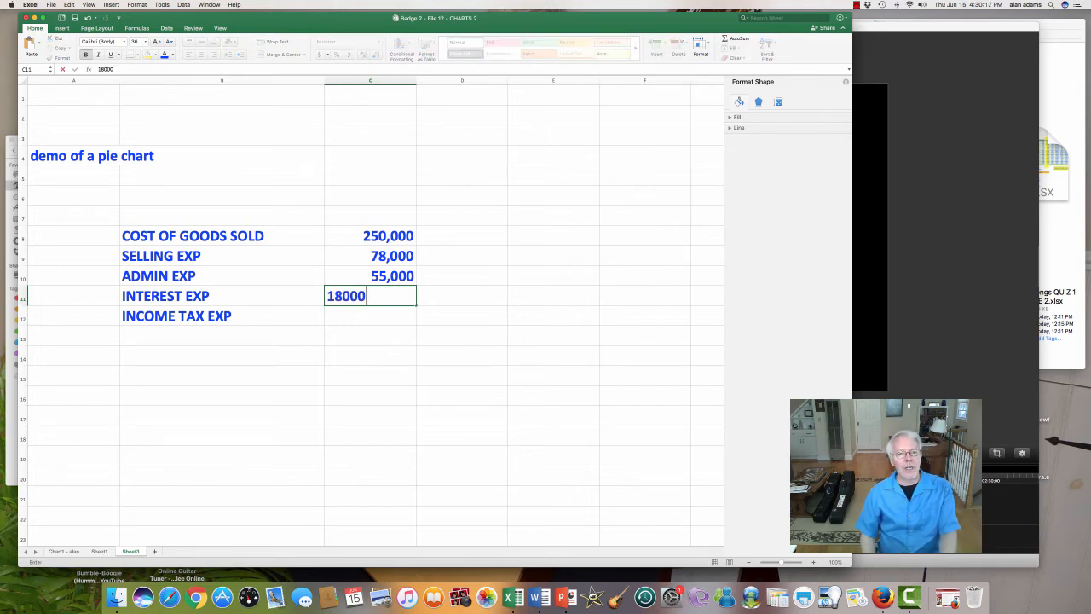
{"action": "key", "text": "Return"}
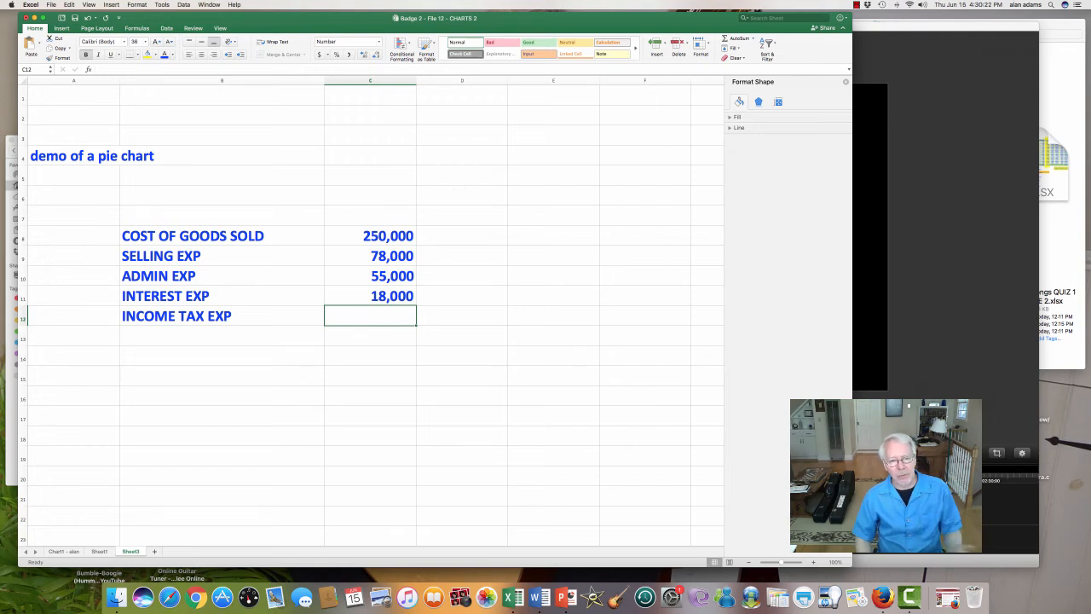
{"action": "type", "text": "17000"}
{"action": "key", "text": "Return"}
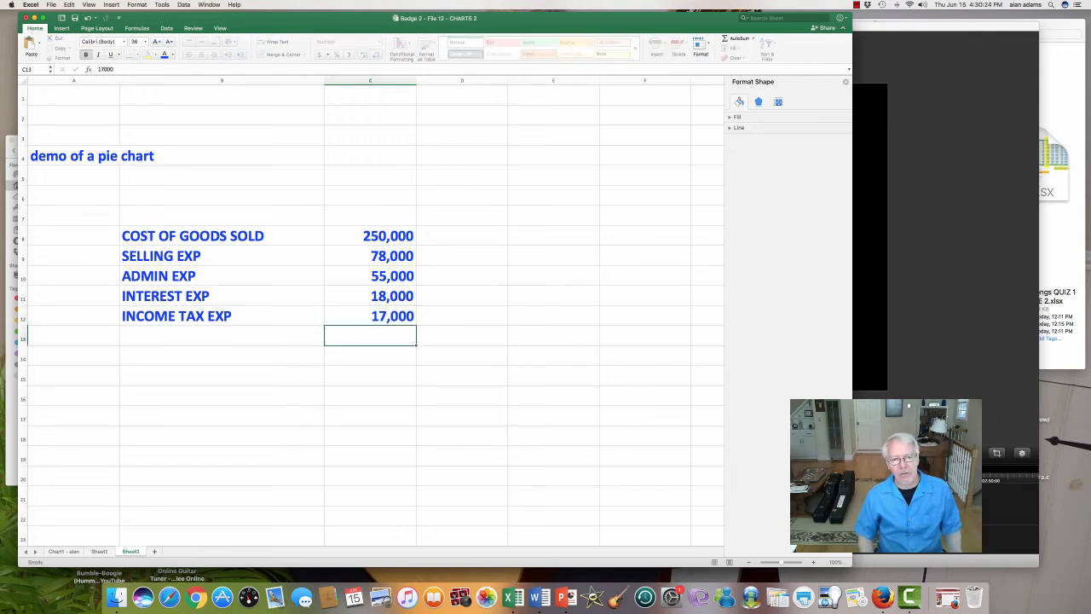
Step: Enter the label SALES DOLLAR in cell B14, leaving row 13 blank beneath the expense list
{"action": "key", "text": "Return"}
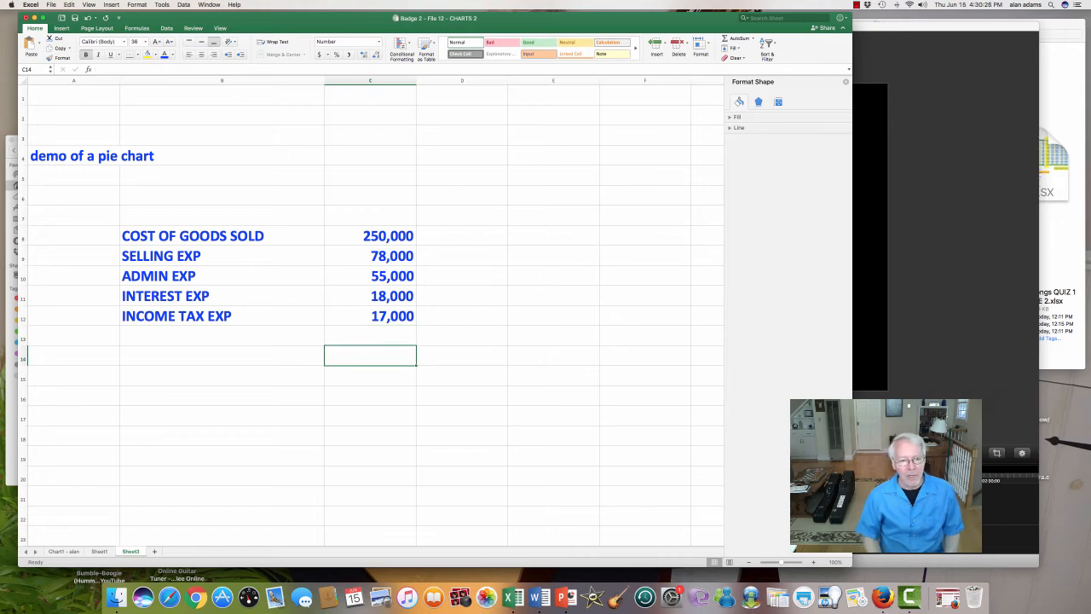
{"action": "key", "text": "Down"}
{"action": "key", "text": "Up"}
{"action": "key", "text": "Left"}
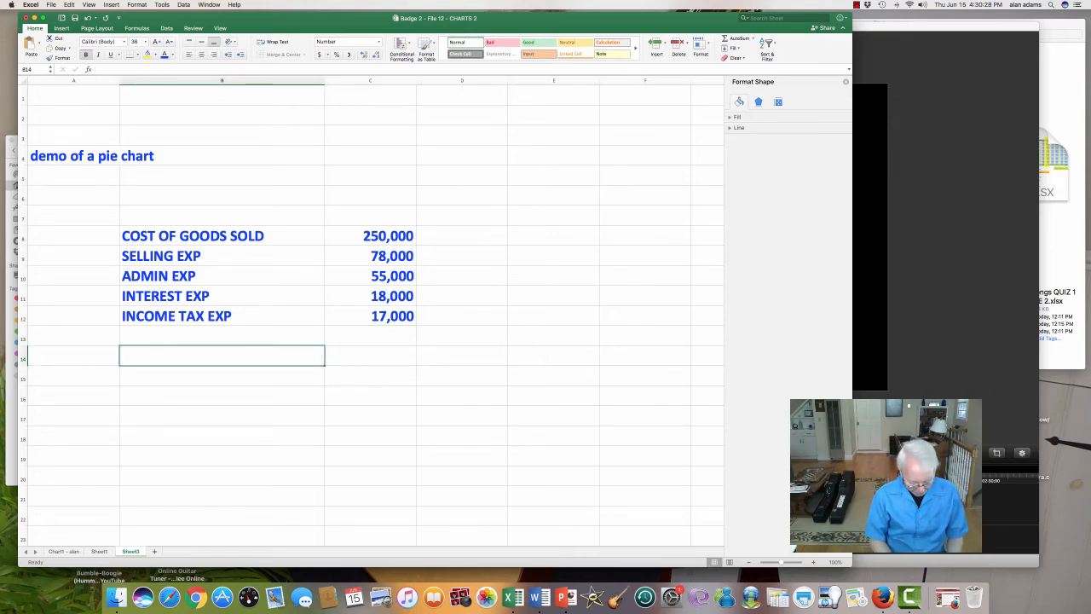
{"action": "type", "text": "SALES DAC"}
{"action": "key", "text": "BackSpace"}
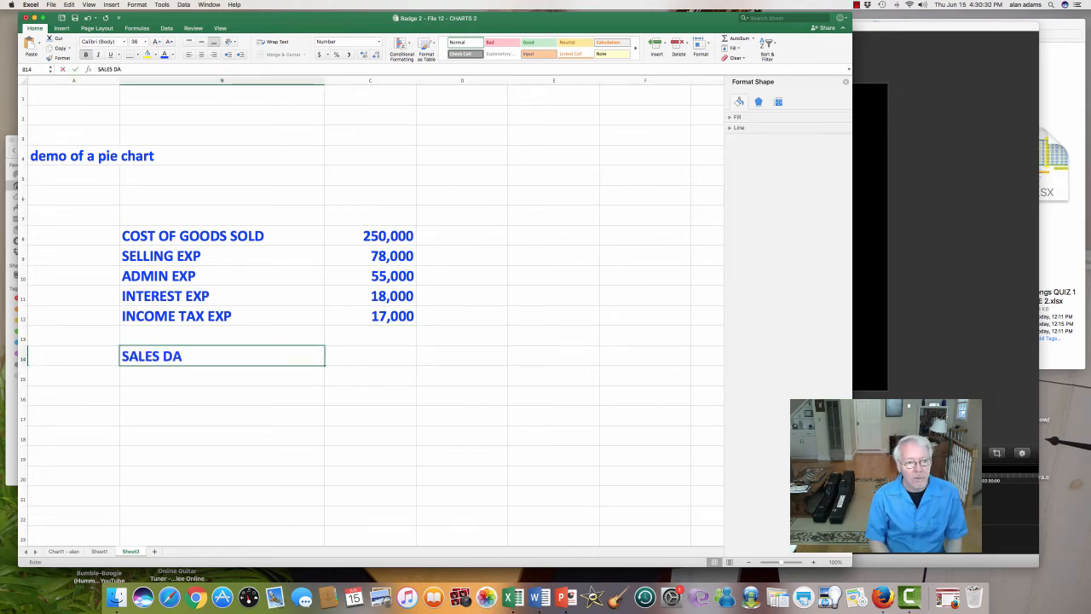
{"action": "key", "text": "BackSpace"}
{"action": "type", "text": "OLLAR"}
{"action": "key", "text": "Tab"}
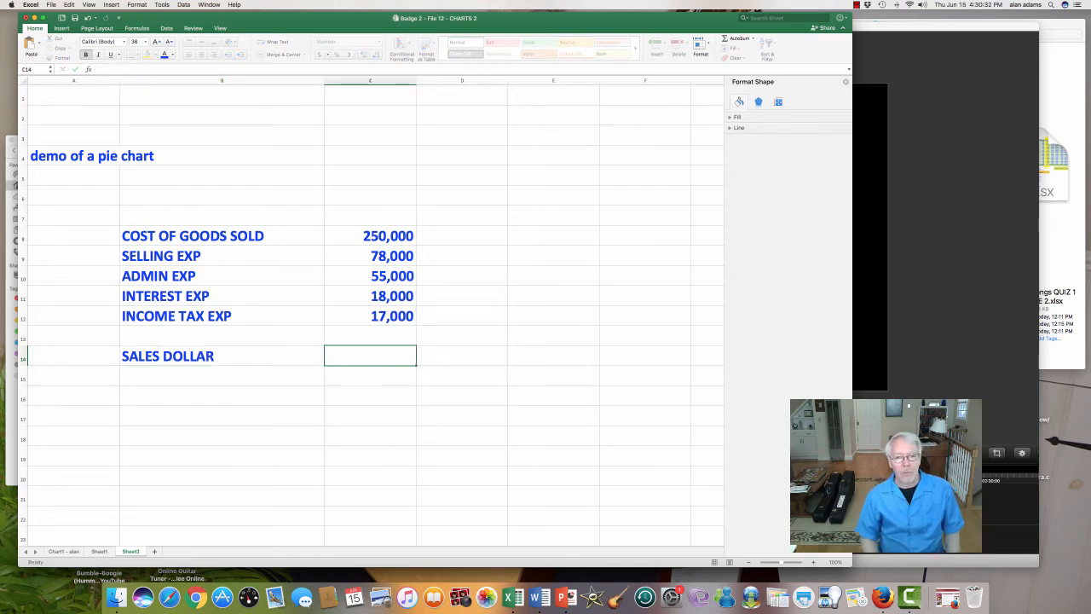
Step: Total the expense amounts in cell C14 with an AutoSum formula covering C8:C12
{"action": "left_click", "coordinate": [738, 38]}
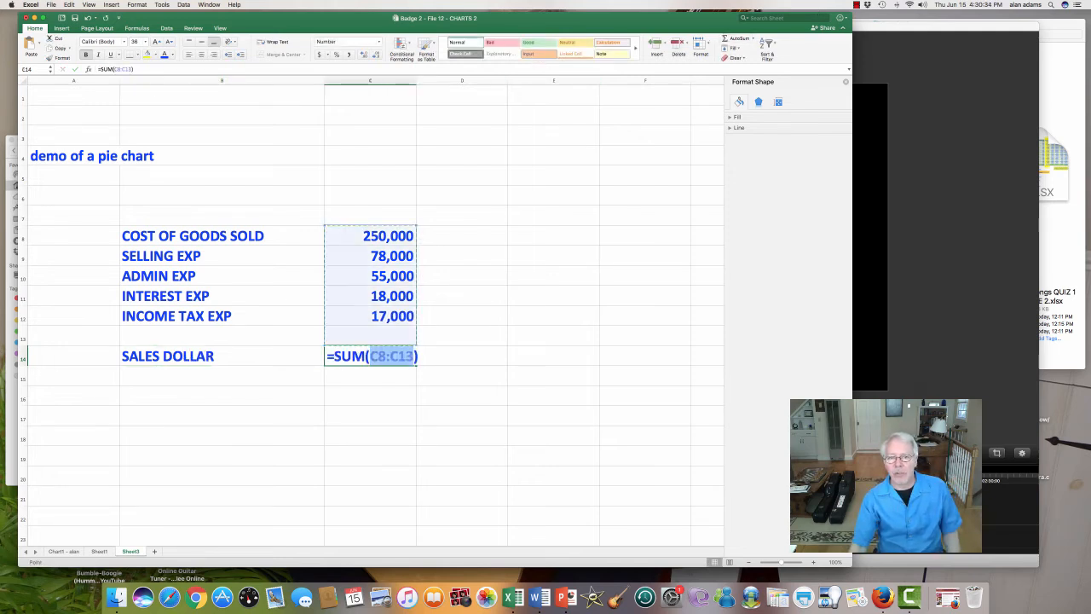
{"action": "left_click", "coordinate": [370, 236]}
{"action": "left_click_drag", "start_coordinate": [370, 236], "coordinate": [369, 315]}
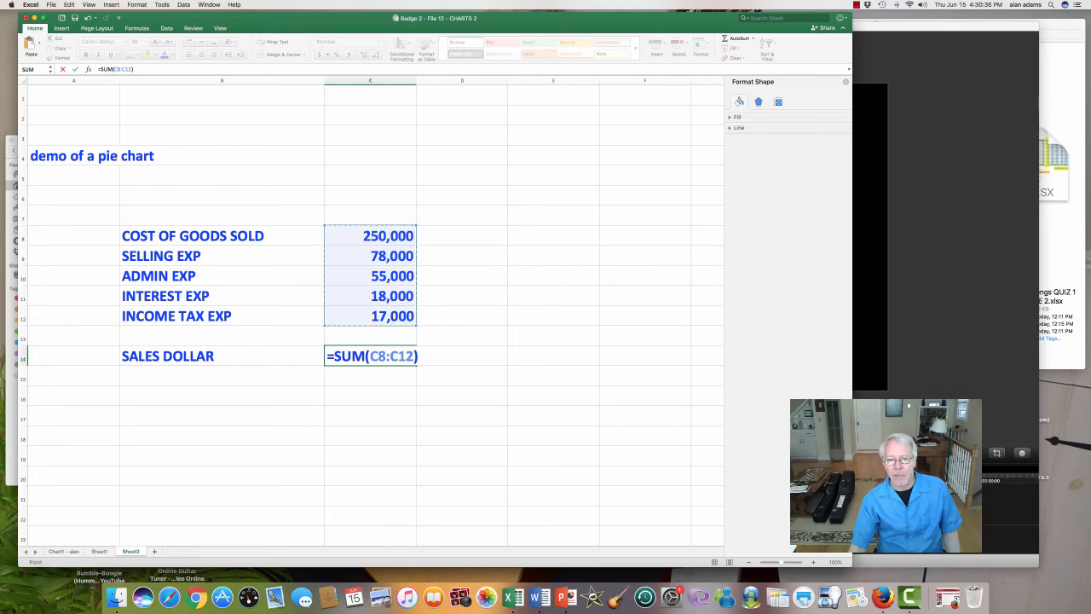
{"action": "key", "text": "Return"}
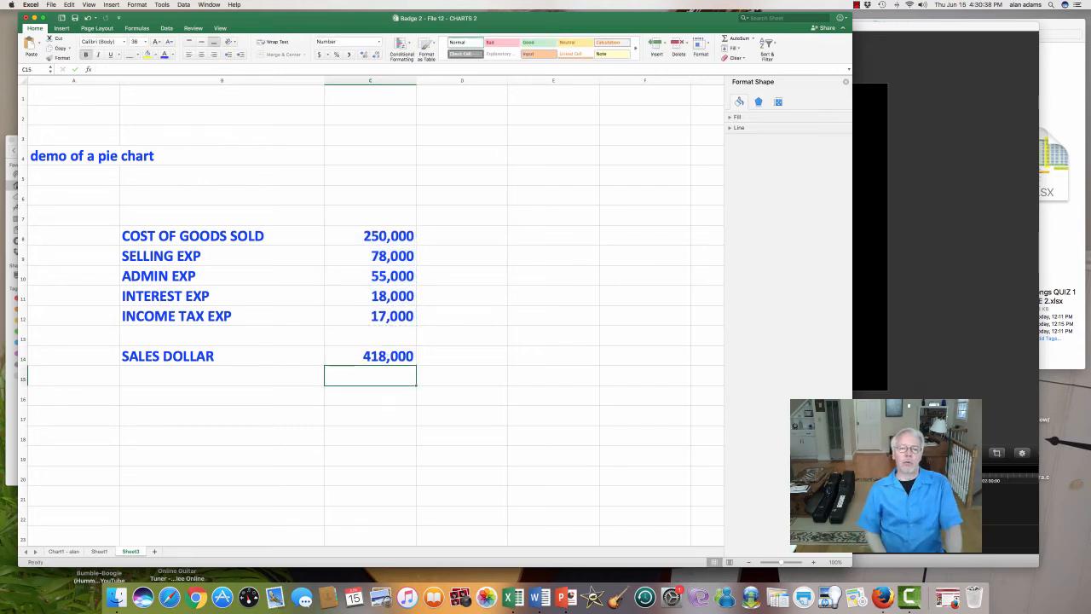
Step: Enter the label PROFIT in cell B13, between INCOME TAX EXP and SALES DOLLAR
{"action": "key", "text": "Up"}
{"action": "key", "text": "Up"}
{"action": "key", "text": "Up"}
{"action": "key", "text": "Up"}
{"action": "key", "text": "Up"}
{"action": "key", "text": "Up"}
{"action": "key", "text": "Up"}
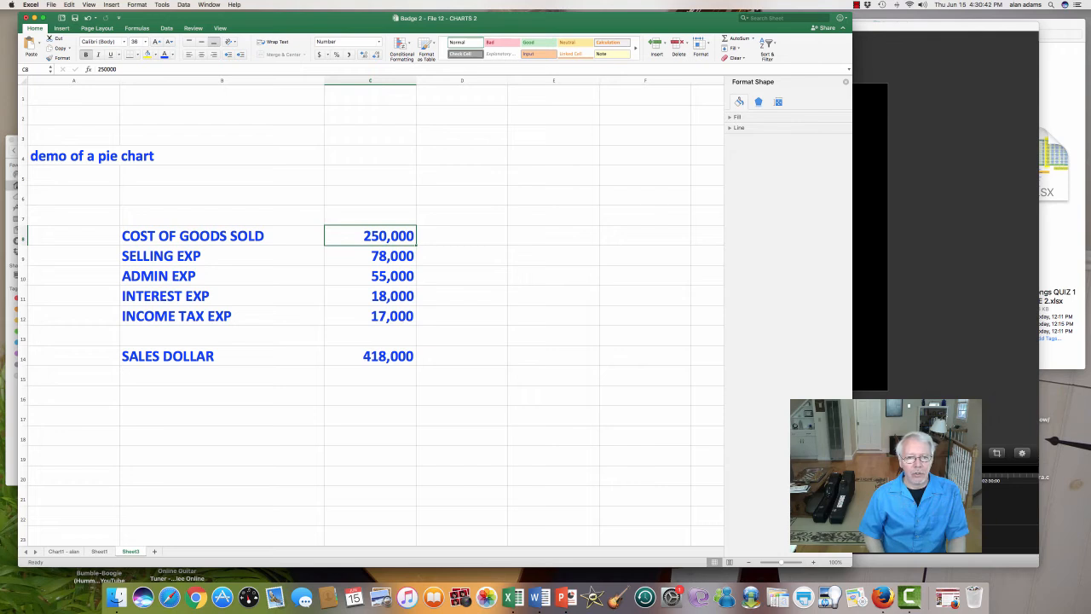
{"action": "key", "text": "Down"}
{"action": "key", "text": "Down"}
{"action": "key", "text": "Down"}
{"action": "key", "text": "Down"}
{"action": "key", "text": "Down"}
{"action": "key", "text": "Left"}
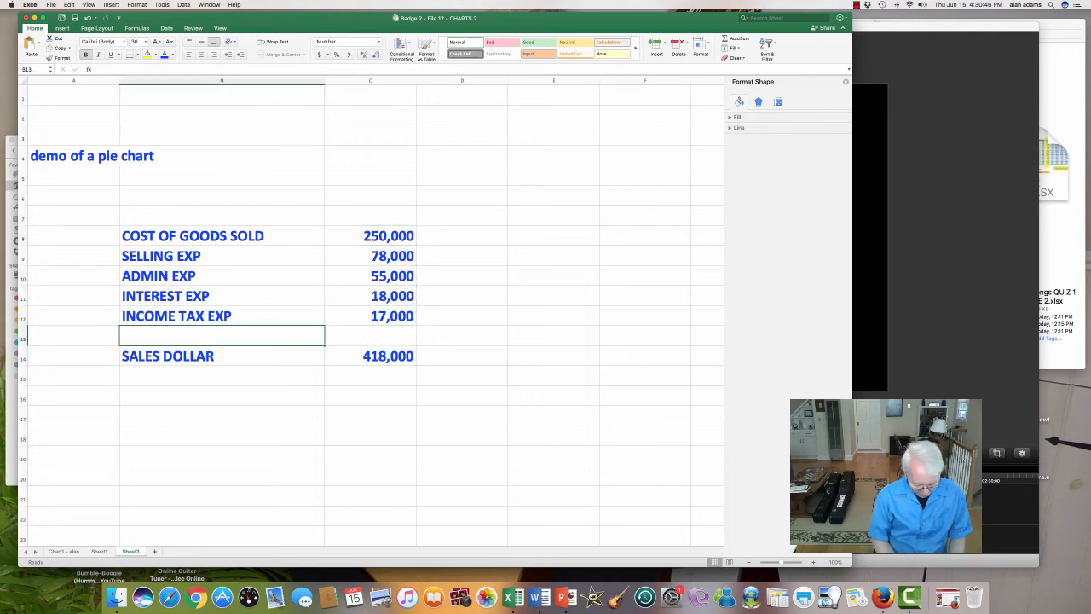
{"action": "type", "text": "PROFIT"}
{"action": "key", "text": "Return"}
{"action": "key", "text": "Up"}
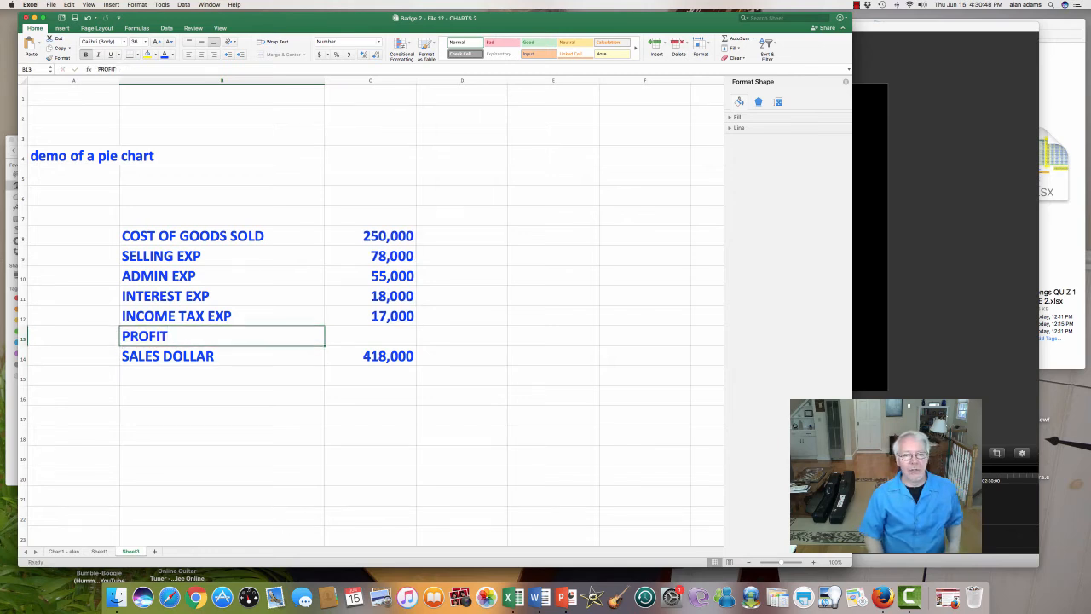
Step: Enter 25000 in cell C13 as the profit amount
{"action": "key", "text": "Right"}
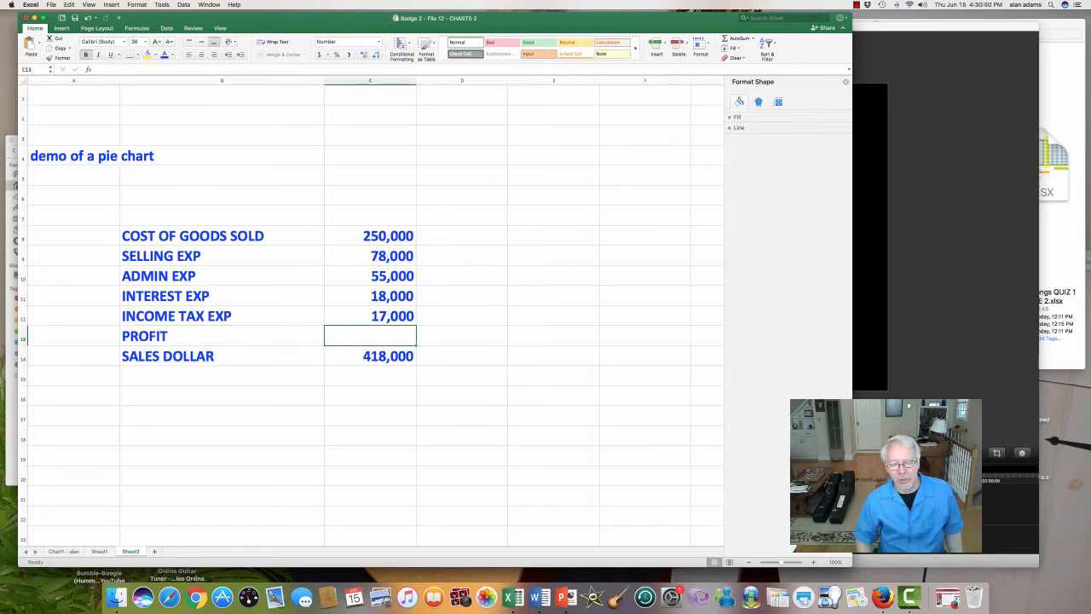
{"action": "type", "text": "25000"}
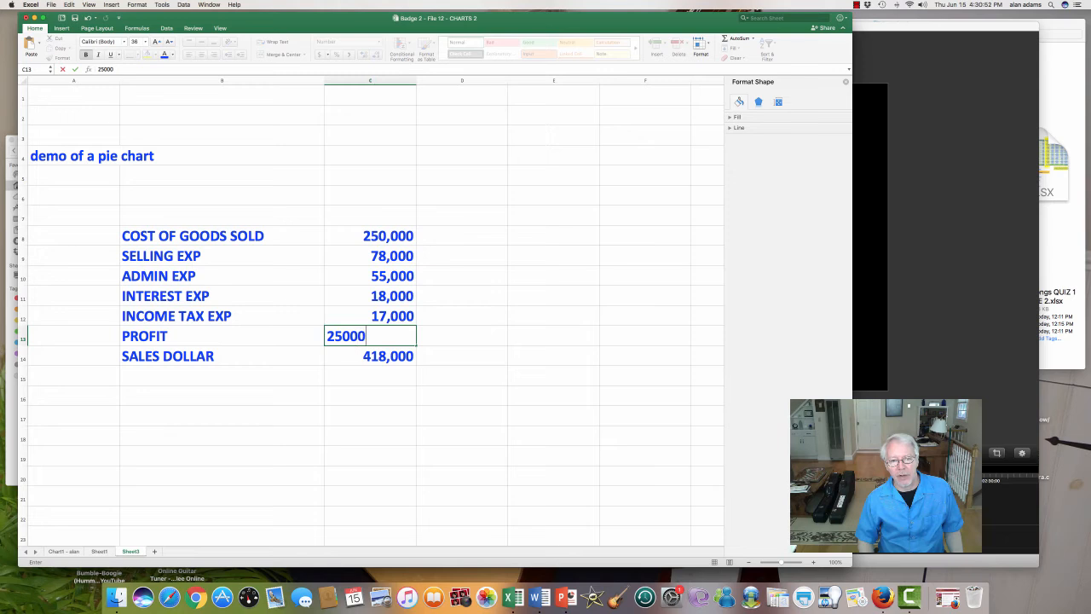
{"action": "key", "text": "Return"}
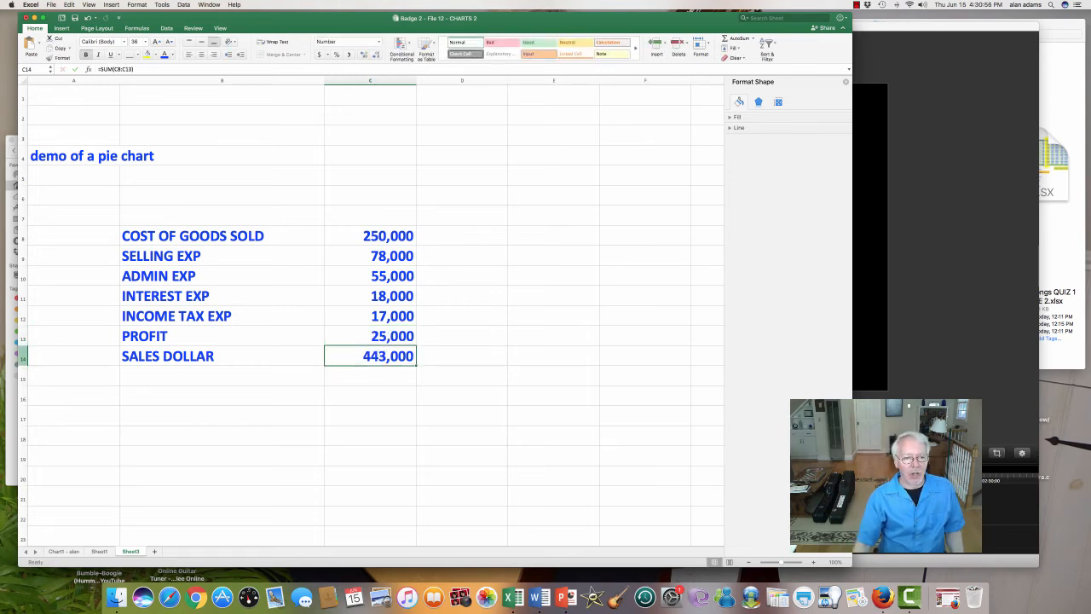
Step: Insert a blank row above the SALES DOLLAR row to separate it from PROFIT
{"action": "left_click", "coordinate": [23, 357]}
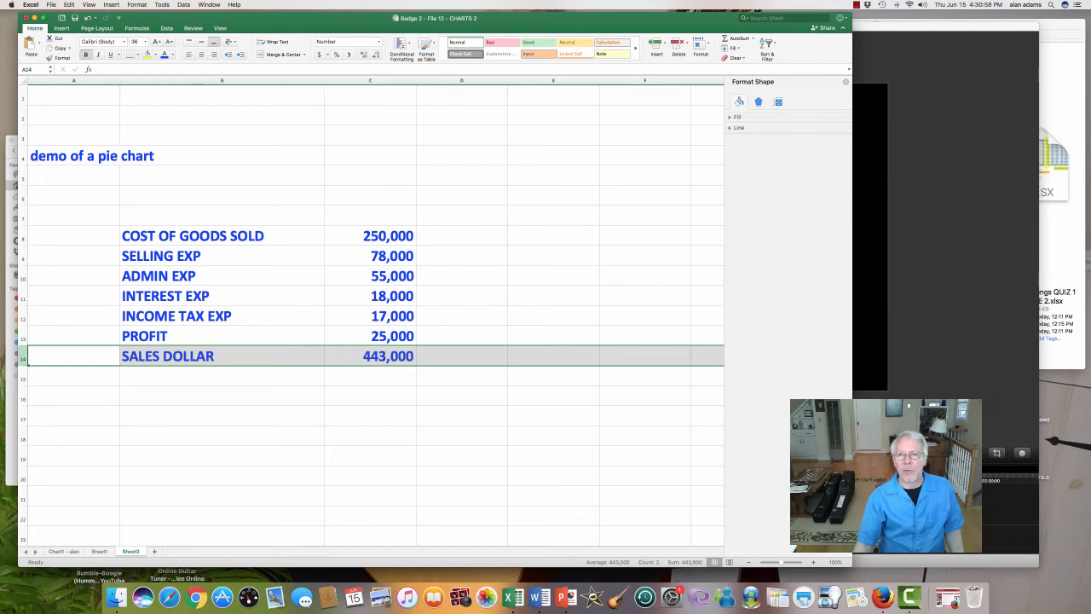
{"action": "left_click", "coordinate": [656, 44]}
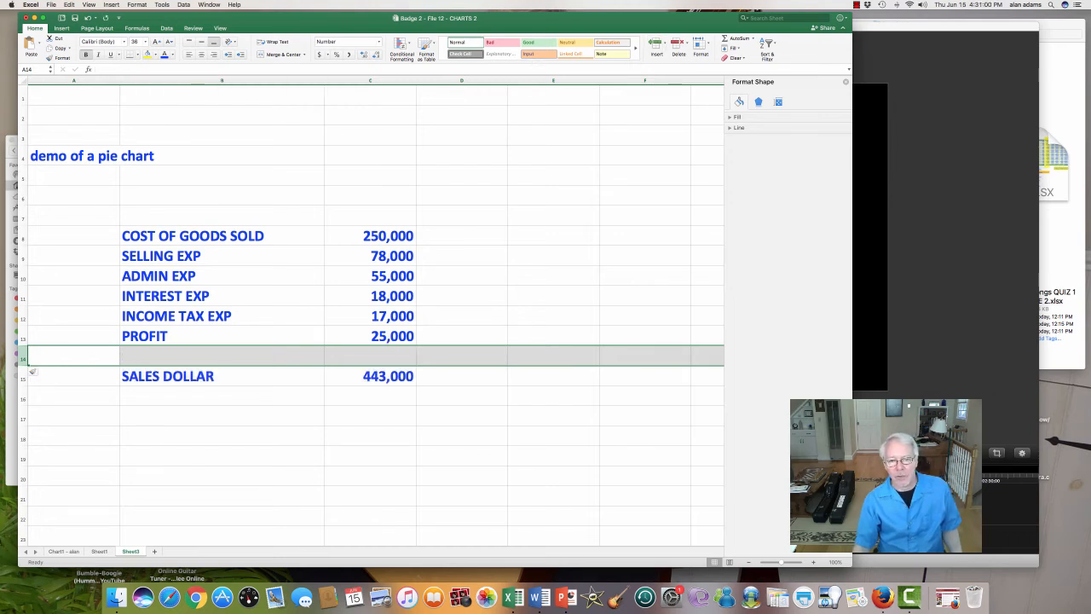
{"action": "left_click", "coordinate": [370, 395]}
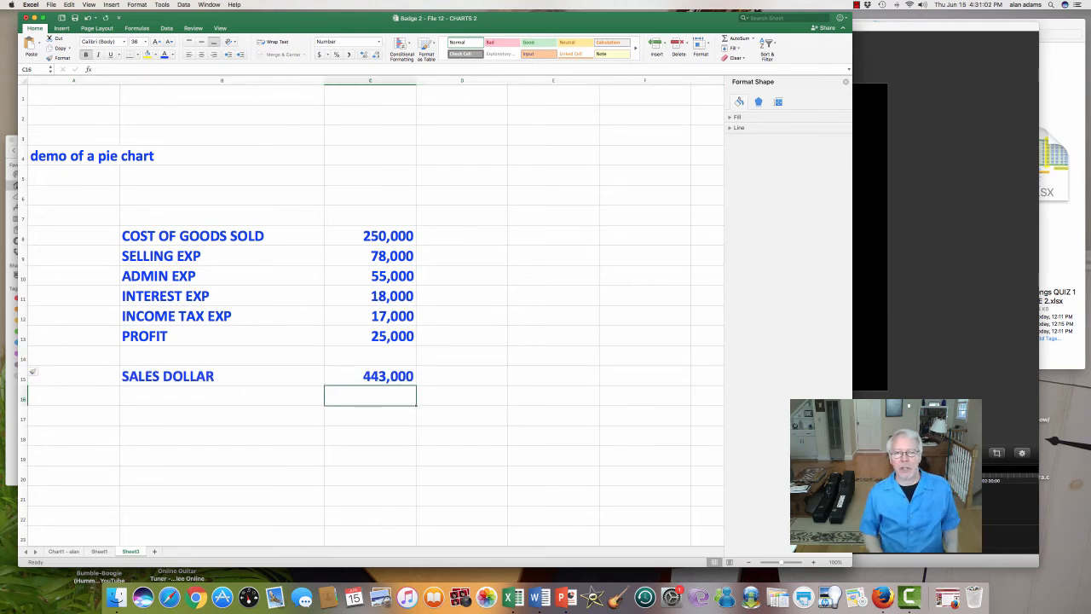
Step: Return to the cost of goods sold amount in C8 and save the workbook
{"action": "key", "text": "Up"}
{"action": "key", "text": "Up"}
{"action": "key", "text": "Up"}
{"action": "key", "text": "Up"}
{"action": "key", "text": "Up"}
{"action": "key", "text": "Up"}
{"action": "key", "text": "Up"}
{"action": "key", "text": "Up"}
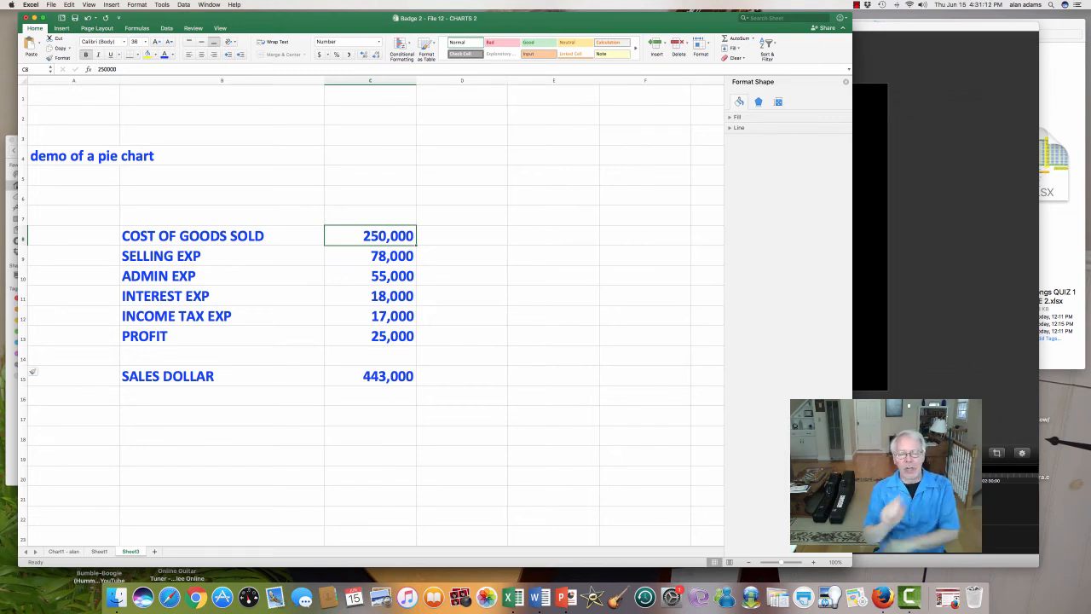
{"action": "scroll", "coordinate": [32, 372], "scroll_direction": "down", "scroll_amount": 5}
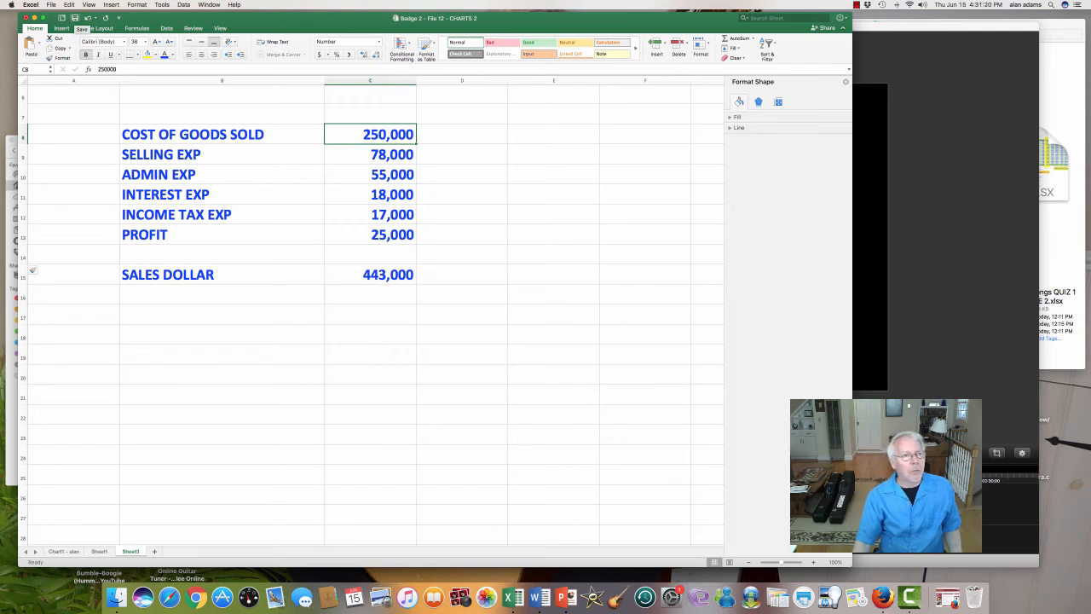
{"action": "left_click", "coordinate": [75, 19]}
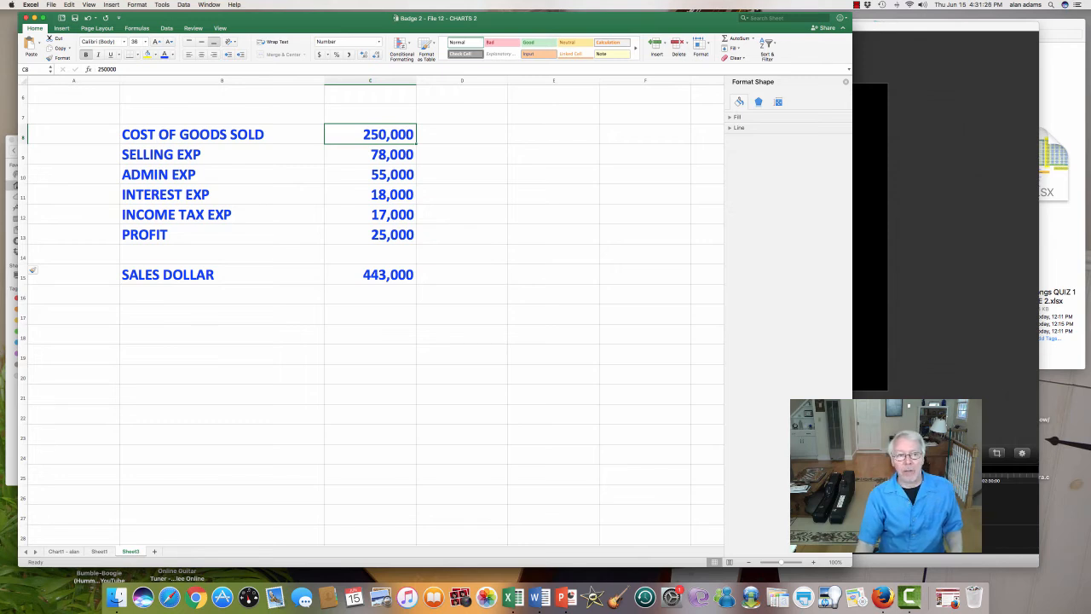
Step: Insert a 3-D pie chart from the labels and amounts in B8:C13, excluding the SALES DOLLAR total
{"action": "left_click_drag", "start_coordinate": [221, 135], "coordinate": [375, 235]}
{"action": "left_click", "coordinate": [221, 134]}
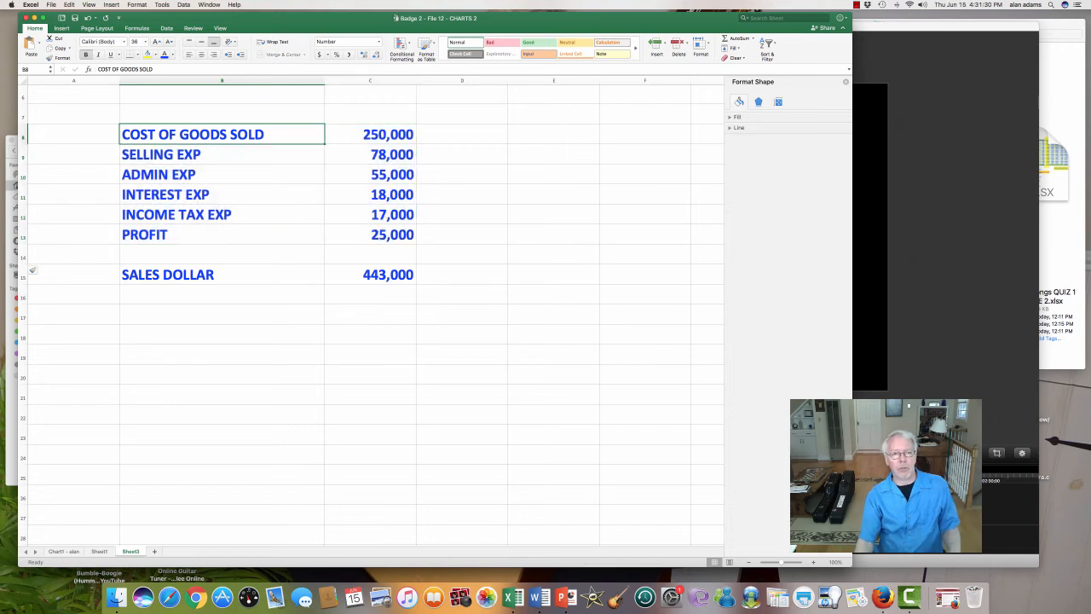
{"action": "left_click_drag", "start_coordinate": [222, 135], "coordinate": [370, 234]}
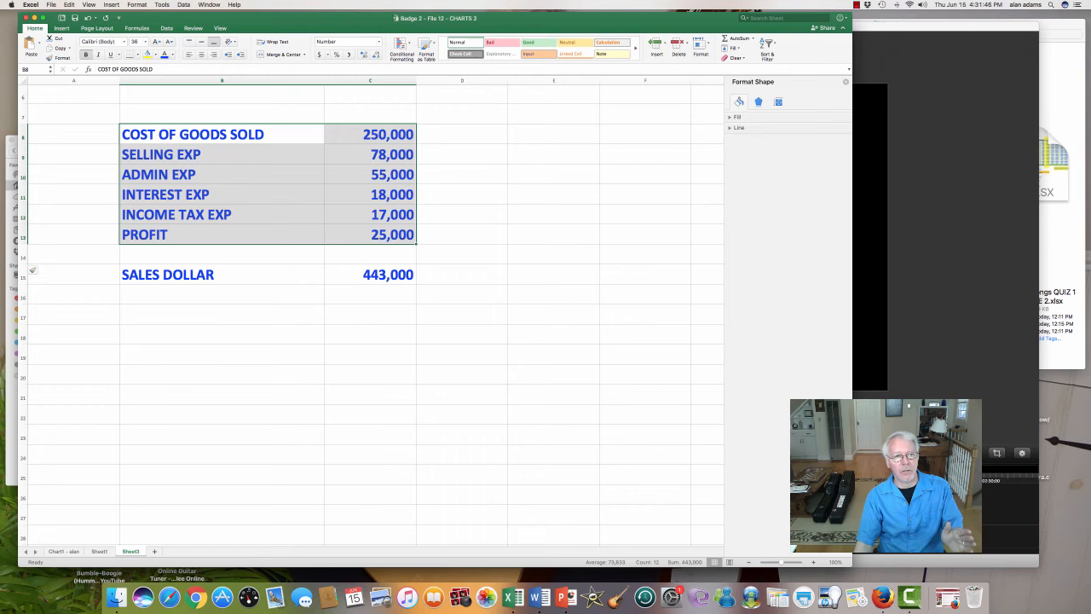
{"action": "left_click", "coordinate": [61, 28]}
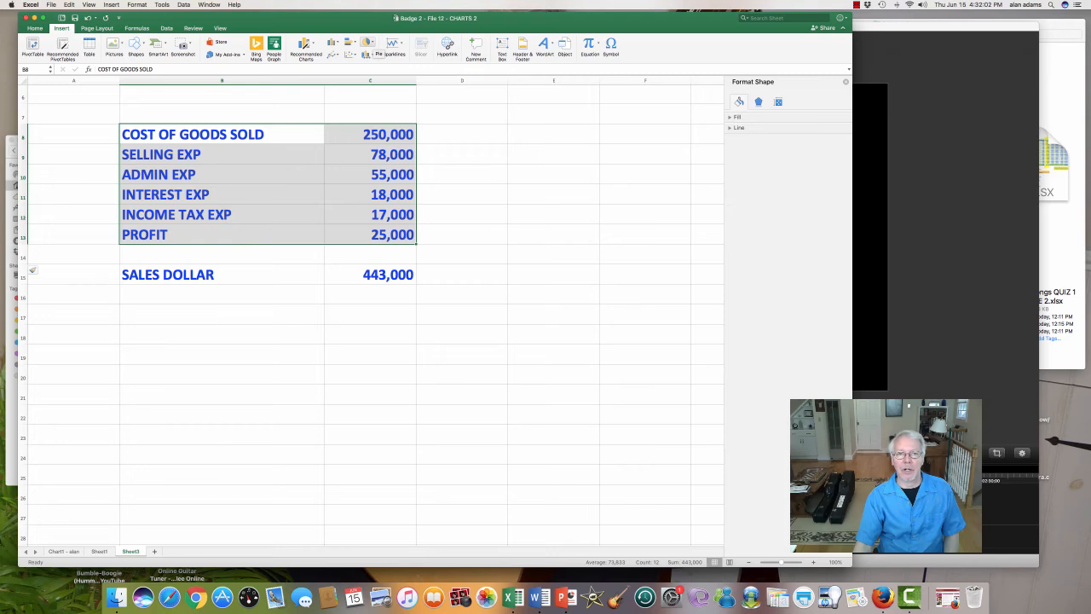
{"action": "left_click", "coordinate": [369, 42]}
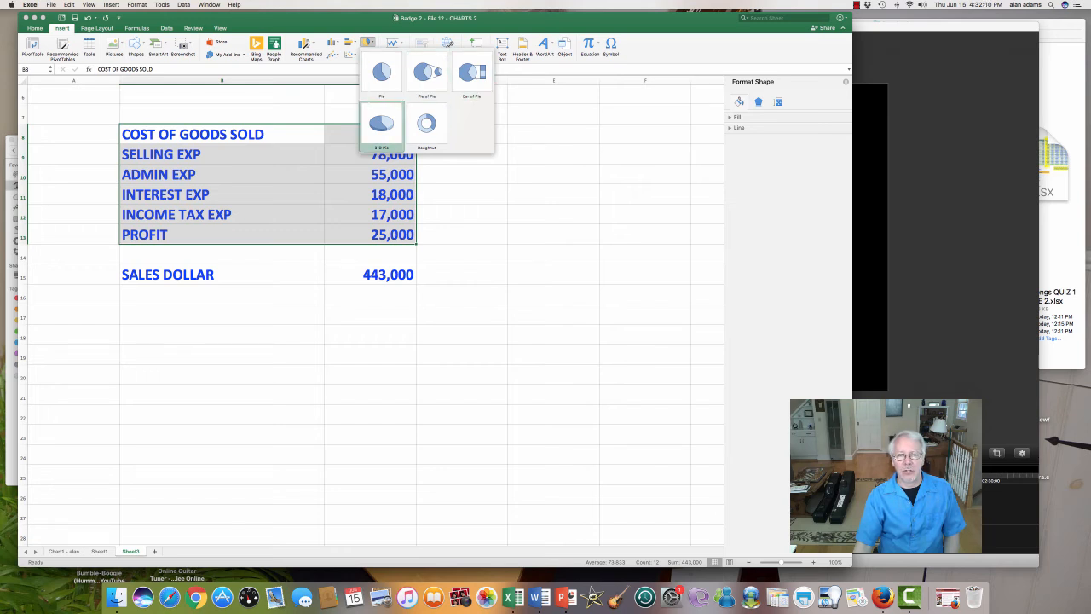
{"action": "left_click", "coordinate": [381, 124]}
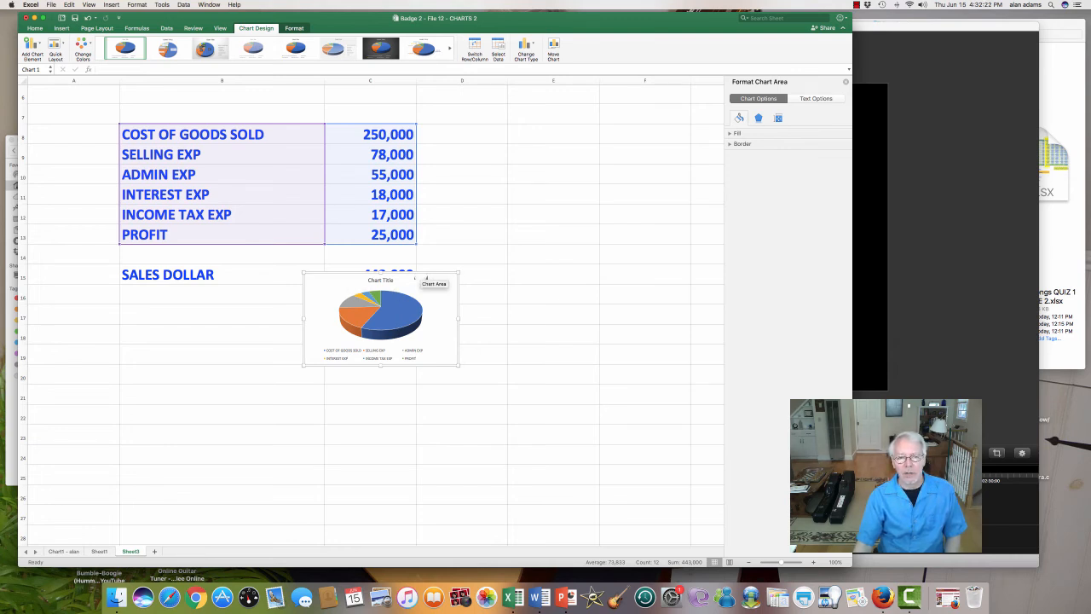
Step: Move the pie chart below the SALES DOLLAR row and enlarge it to span about columns C to F and rows 16 to 27
{"action": "left_click_drag", "start_coordinate": [426, 278], "coordinate": [443, 306]}
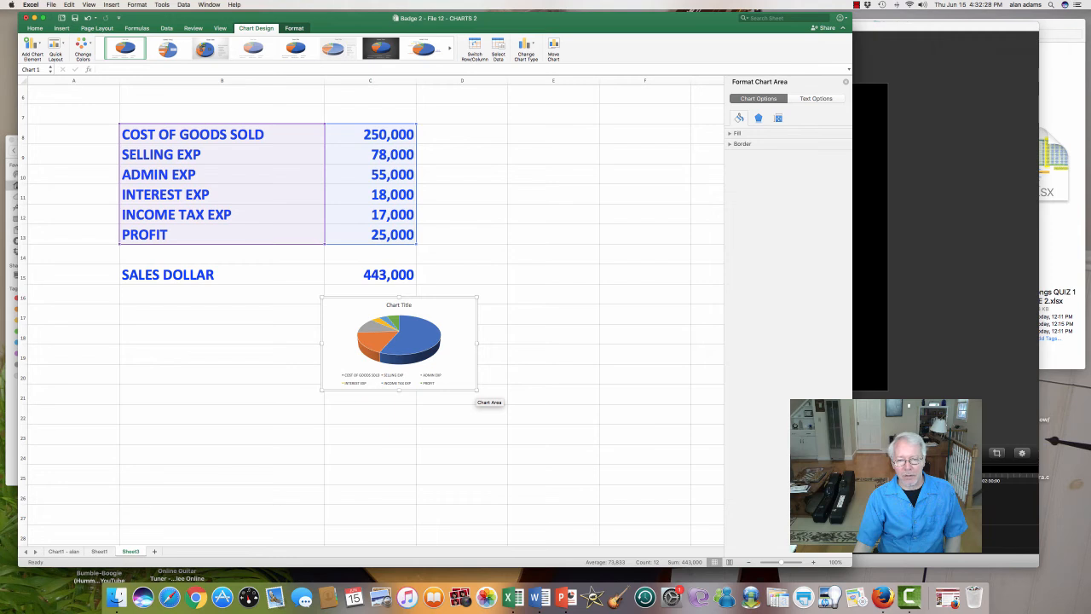
{"action": "left_click_drag", "start_coordinate": [478, 390], "coordinate": [668, 527]}
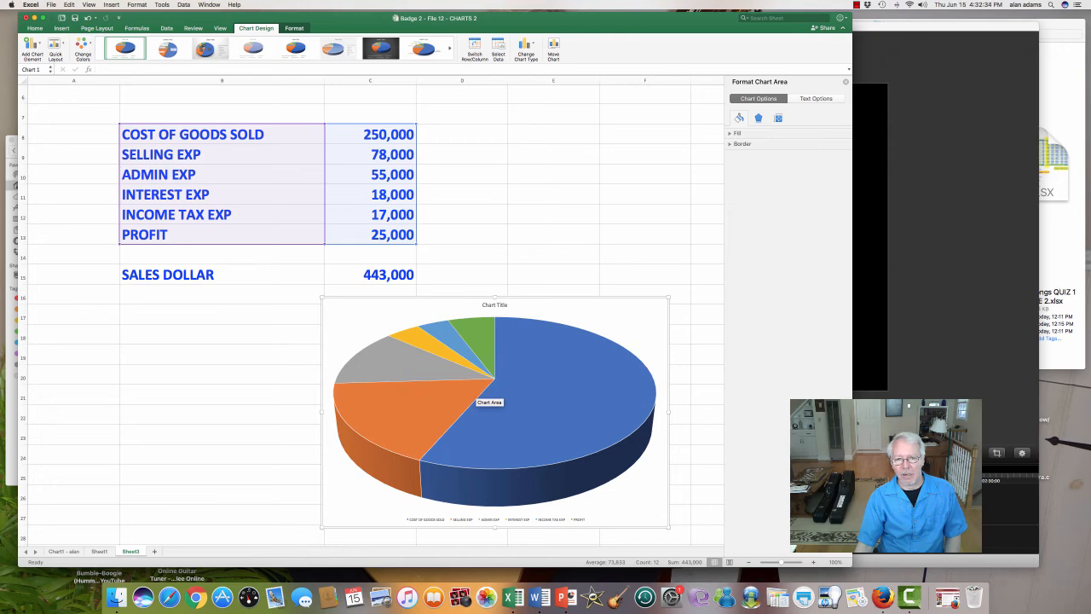
{"action": "scroll", "coordinate": [341, 388], "scroll_direction": "down", "scroll_amount": 5}
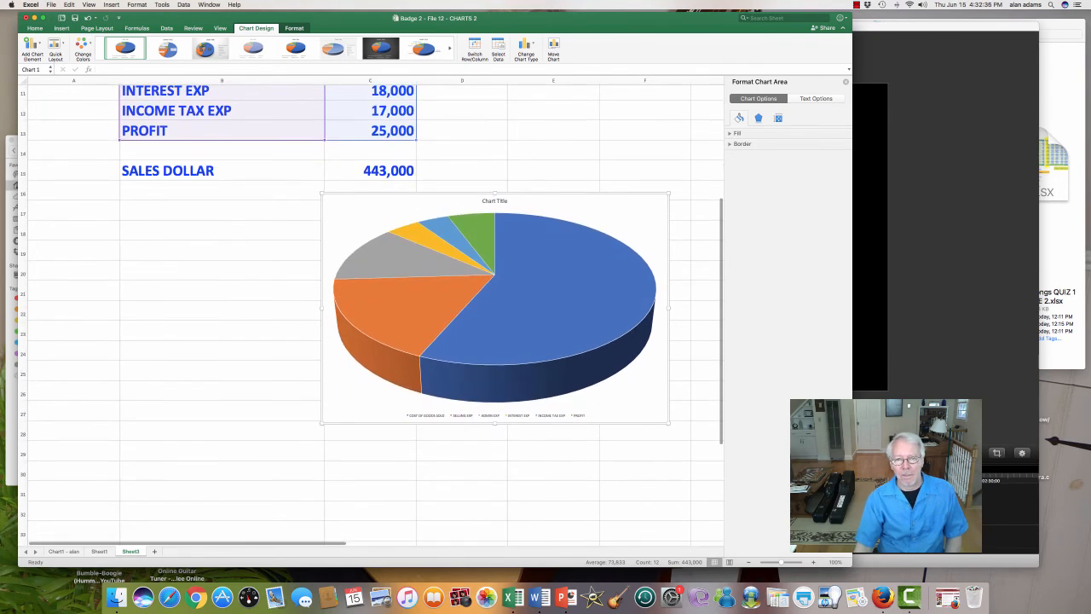
{"action": "scroll", "coordinate": [375, 298], "scroll_direction": "up", "scroll_amount": 4}
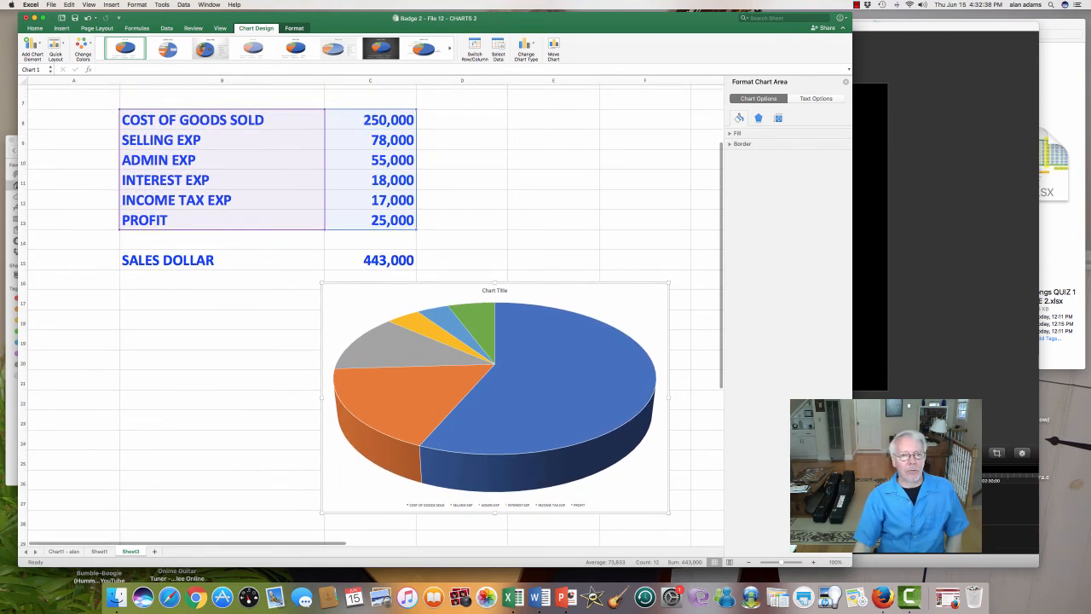
Step: Review the charted labels and amounts in B8:C13 against the slices of the pie chart
{"action": "left_click", "coordinate": [221, 121]}
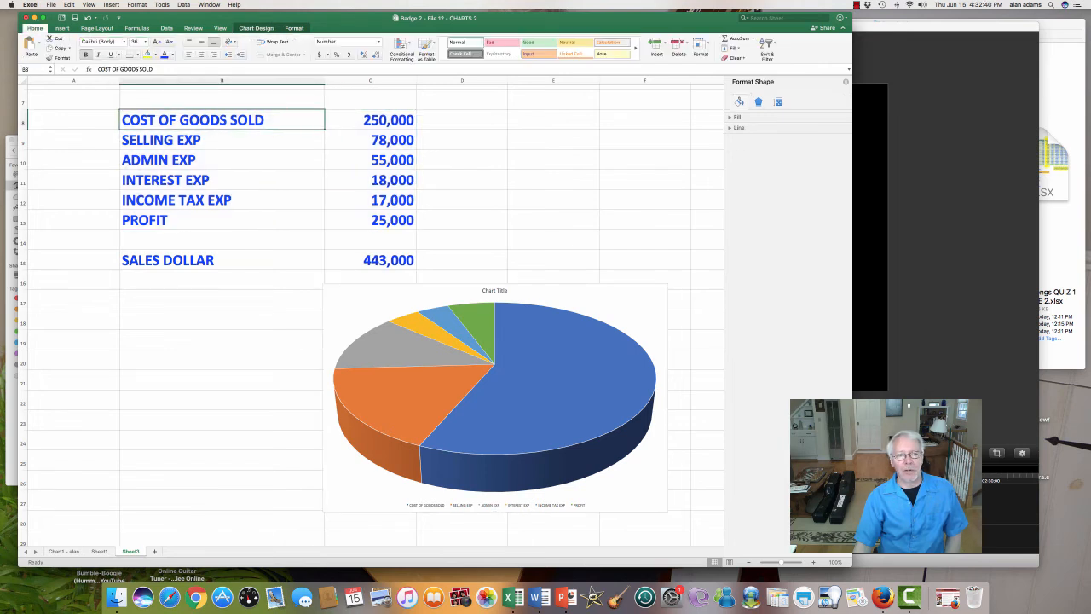
{"action": "left_click_drag", "start_coordinate": [222, 121], "coordinate": [375, 220]}
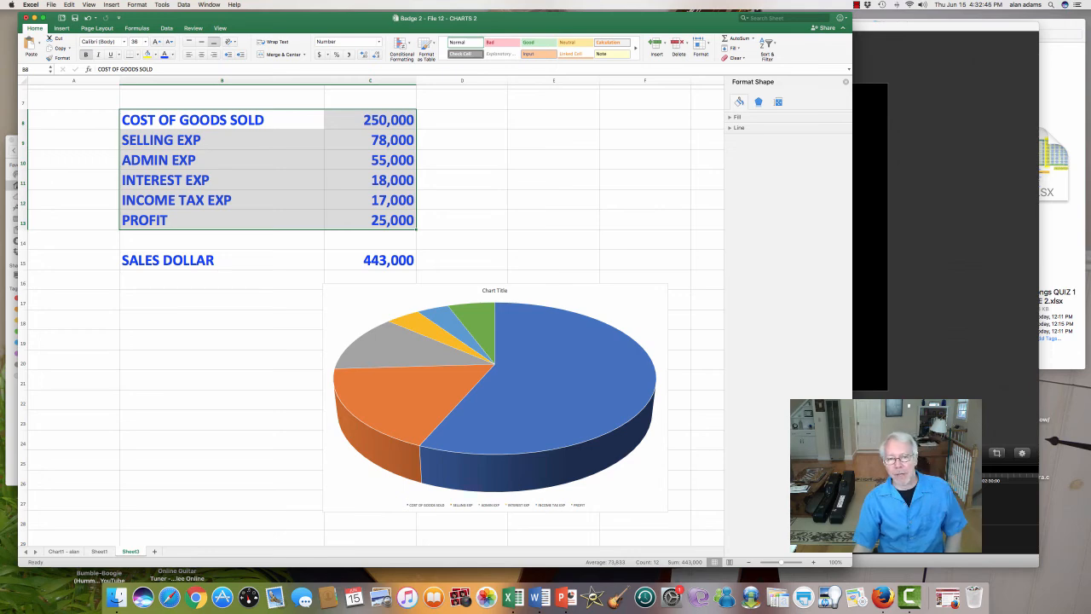
{"action": "scroll", "coordinate": [542, 306], "scroll_direction": "down", "scroll_amount": 4}
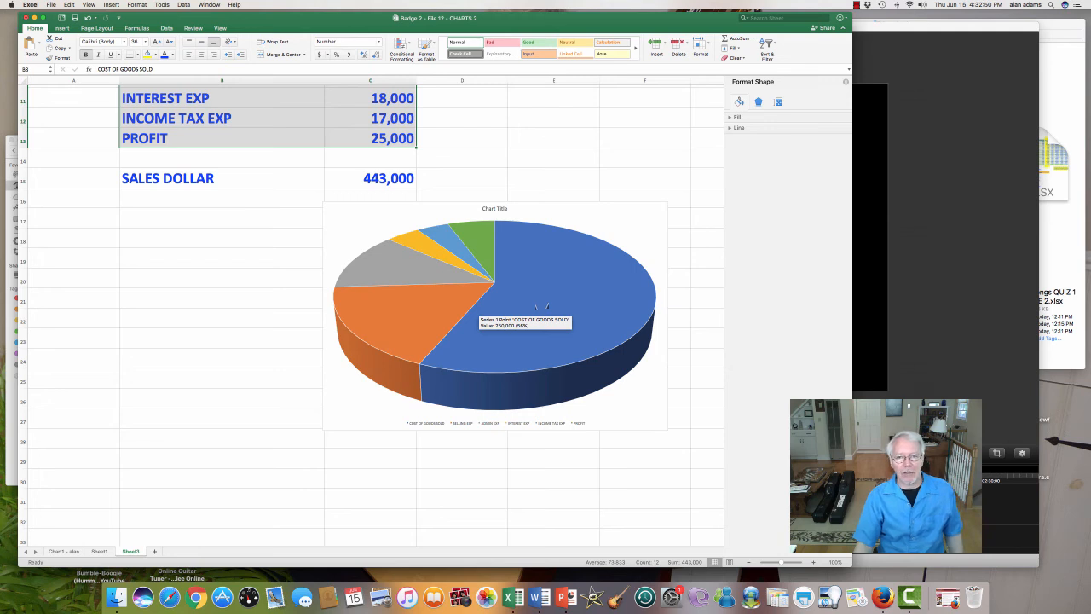
{"action": "left_click", "coordinate": [542, 304]}
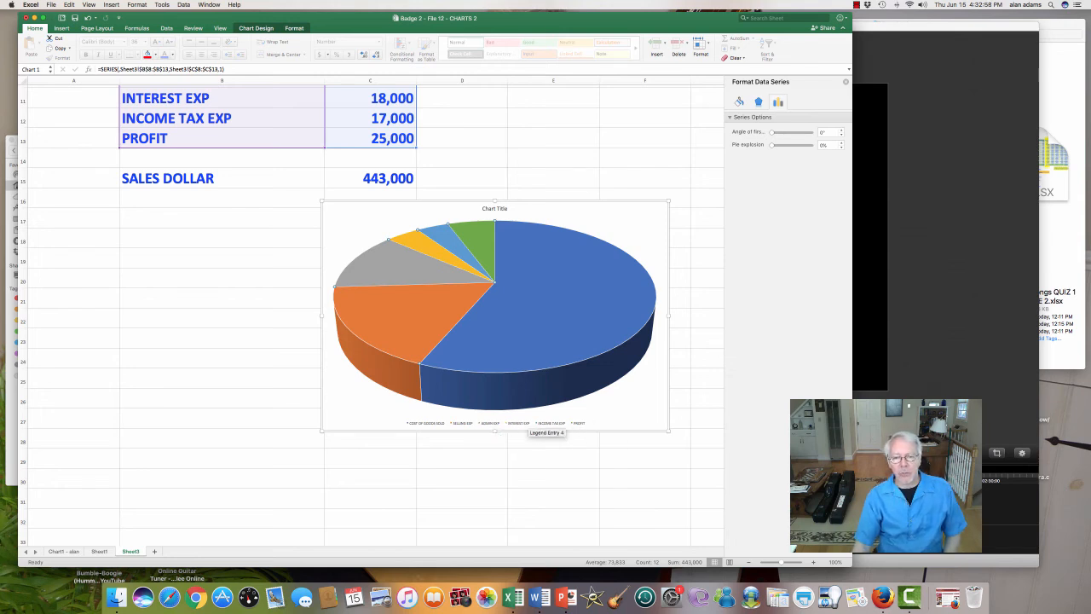
Step: Set the font size of the pie chart's legend to 25
{"action": "left_click", "coordinate": [533, 424]}
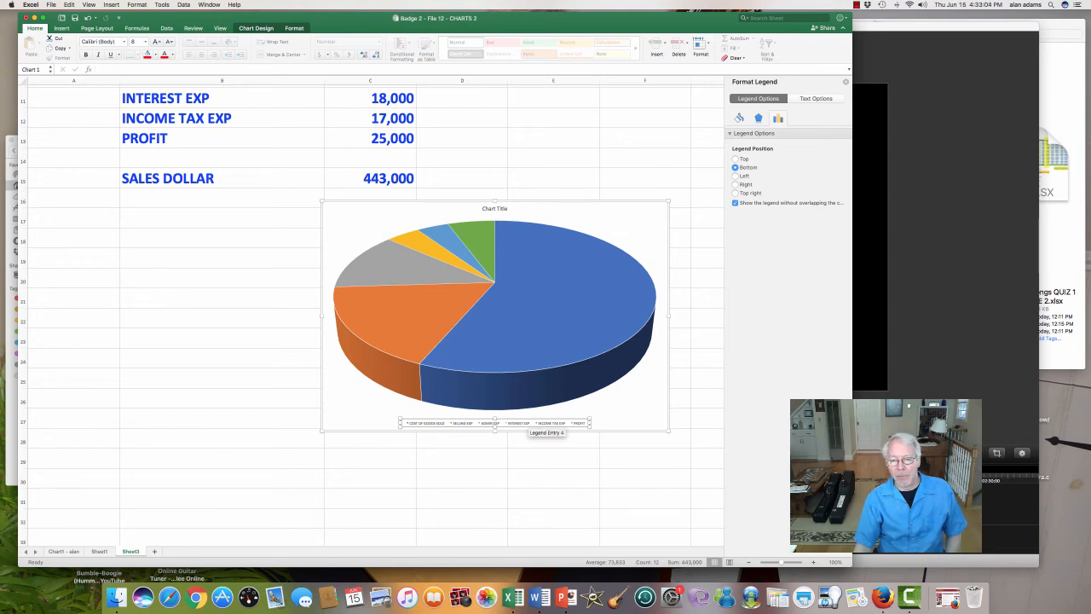
{"action": "right_click", "coordinate": [501, 421]}
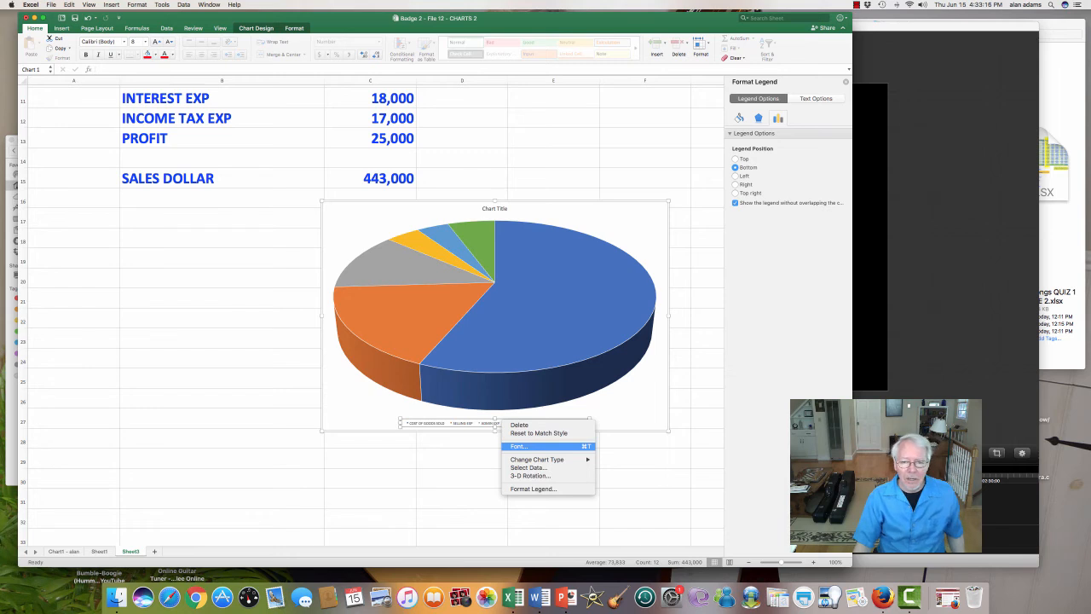
{"action": "left_click", "coordinate": [520, 446]}
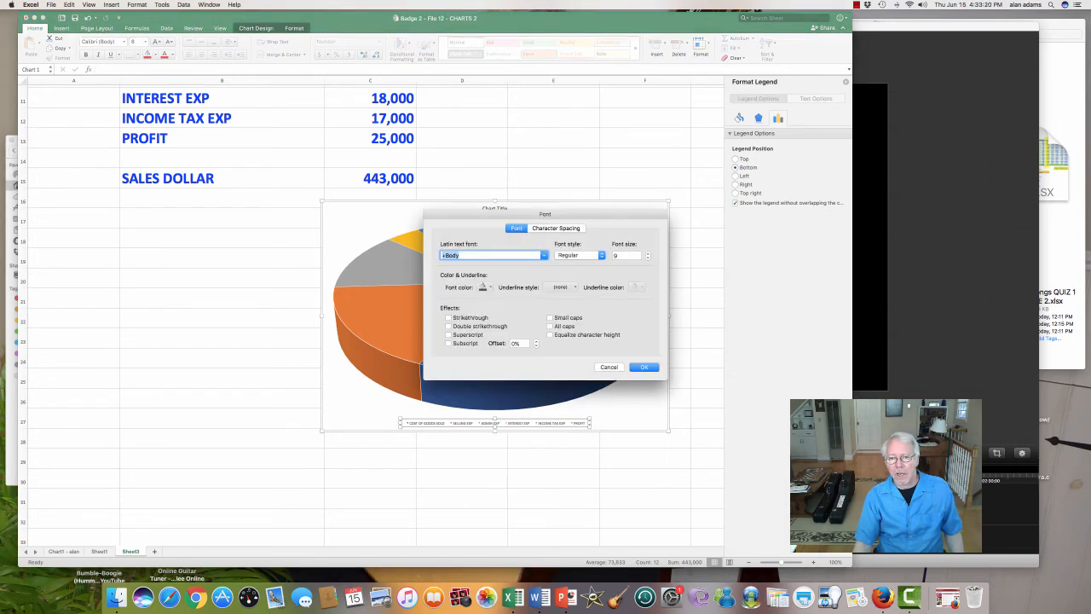
{"action": "key", "text": "Tab"}
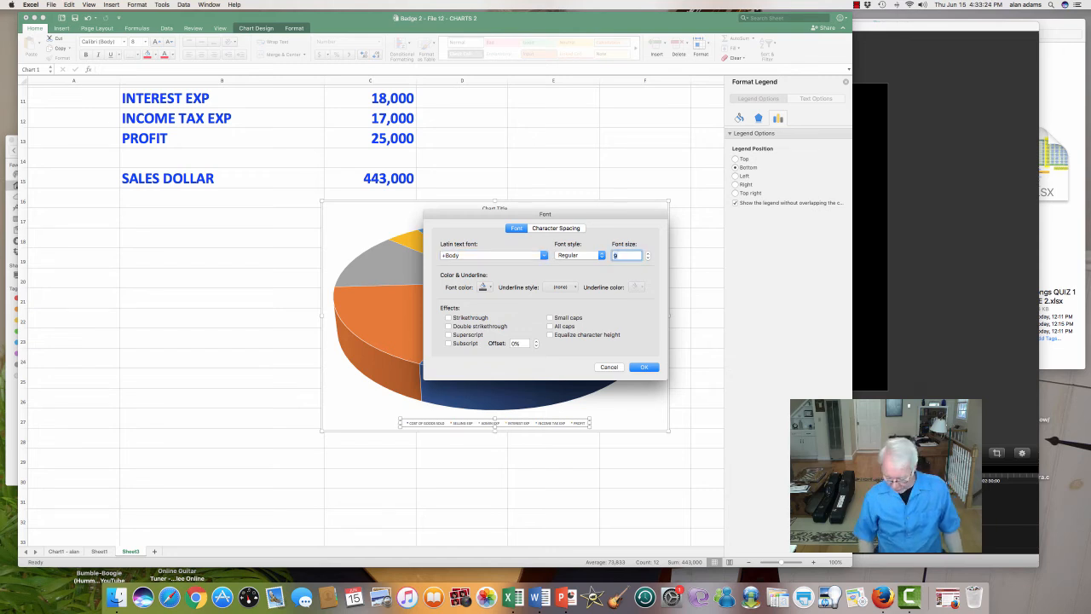
{"action": "type", "text": "25"}
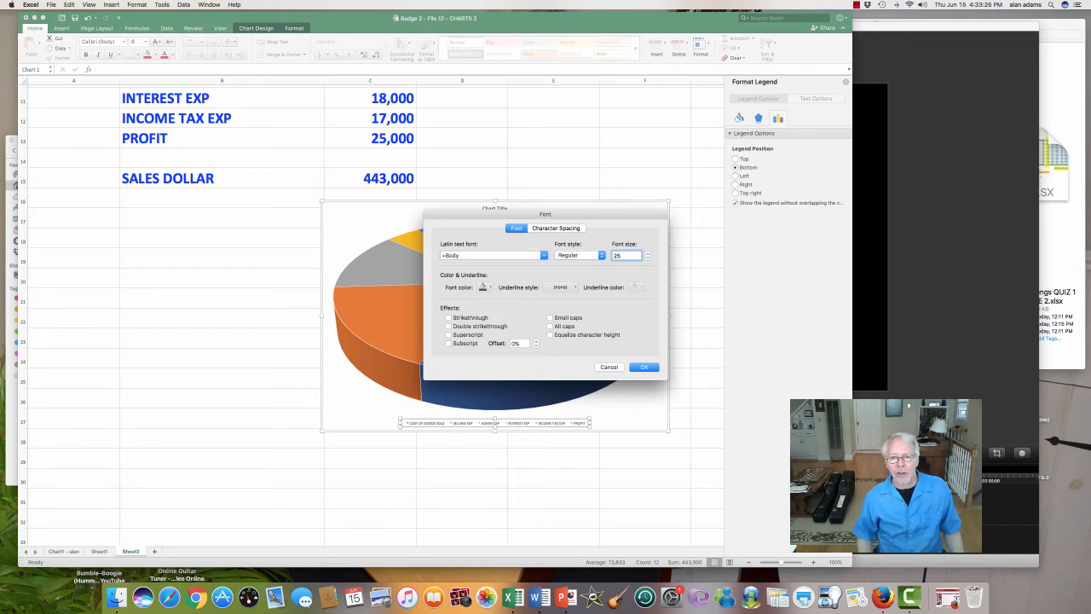
{"action": "key", "text": "Return"}
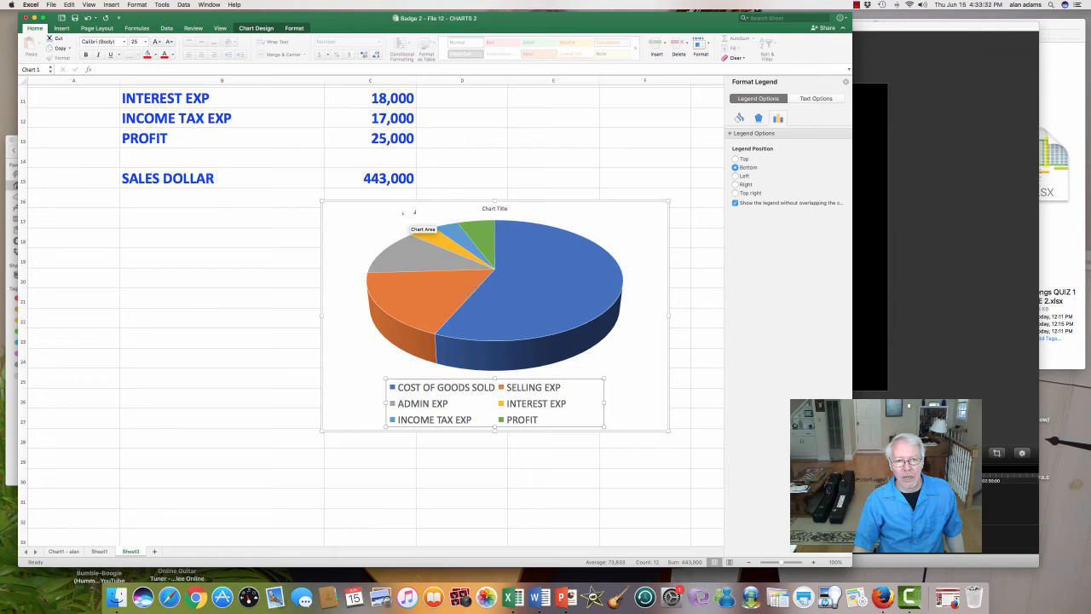
Step: Move the pie chart over to column B and enlarge it to span about columns B to F and rows 16 to 31
{"action": "left_click_drag", "start_coordinate": [415, 207], "coordinate": [251, 210]}
{"action": "left_click", "coordinate": [505, 434]}
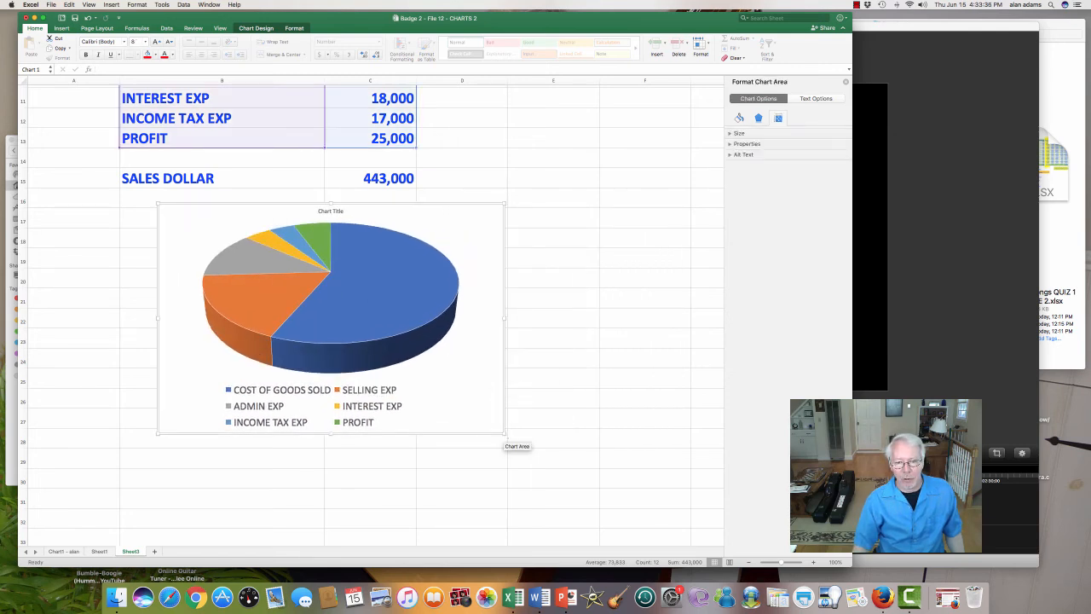
{"action": "left_click_drag", "start_coordinate": [505, 434], "coordinate": [653, 514]}
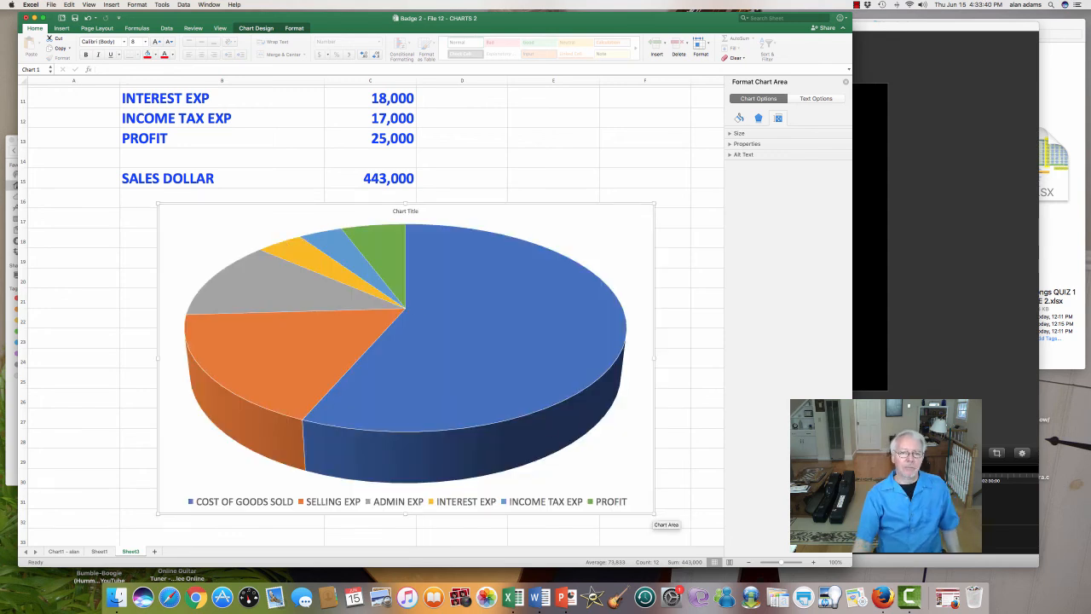
Step: Replace the placeholder chart title with the author's first name in possessive form followed by SALES DOLLAR
{"action": "left_click", "coordinate": [404, 213]}
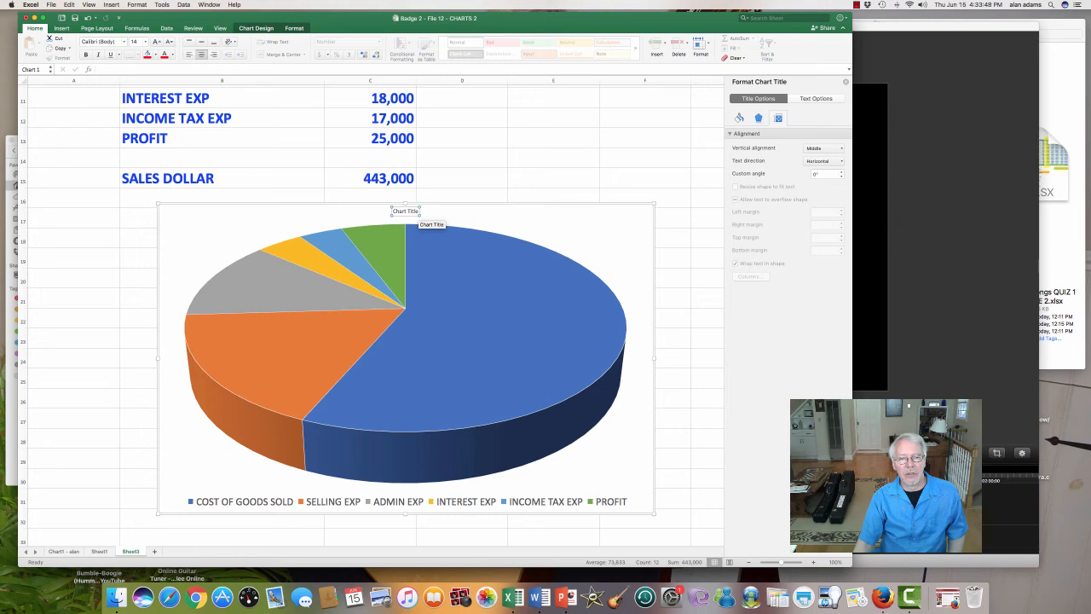
{"action": "left_click", "coordinate": [403, 211]}
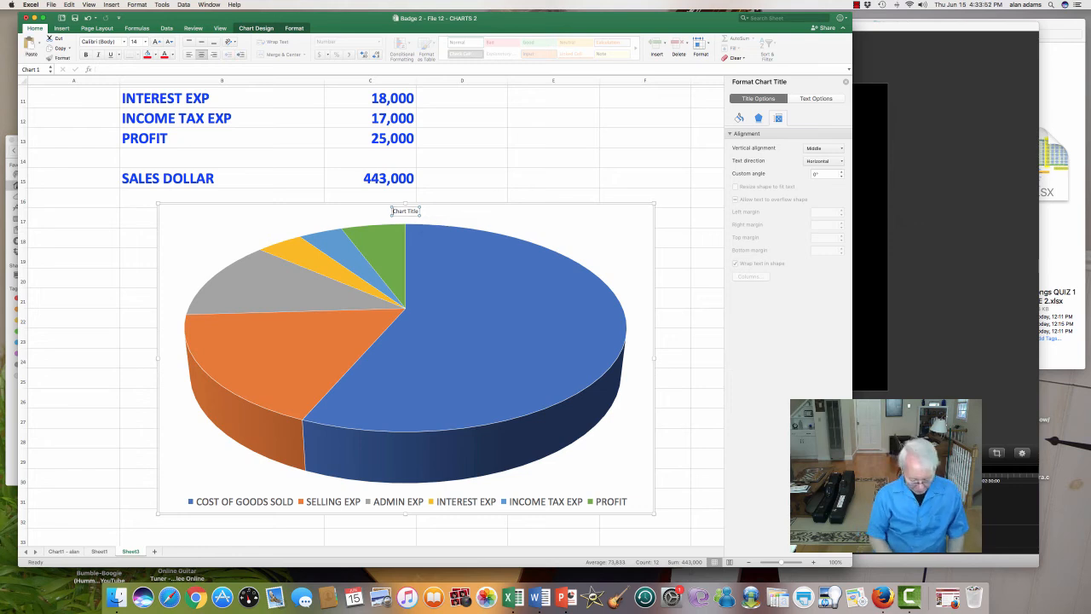
{"action": "type", "text": "ALAN"}
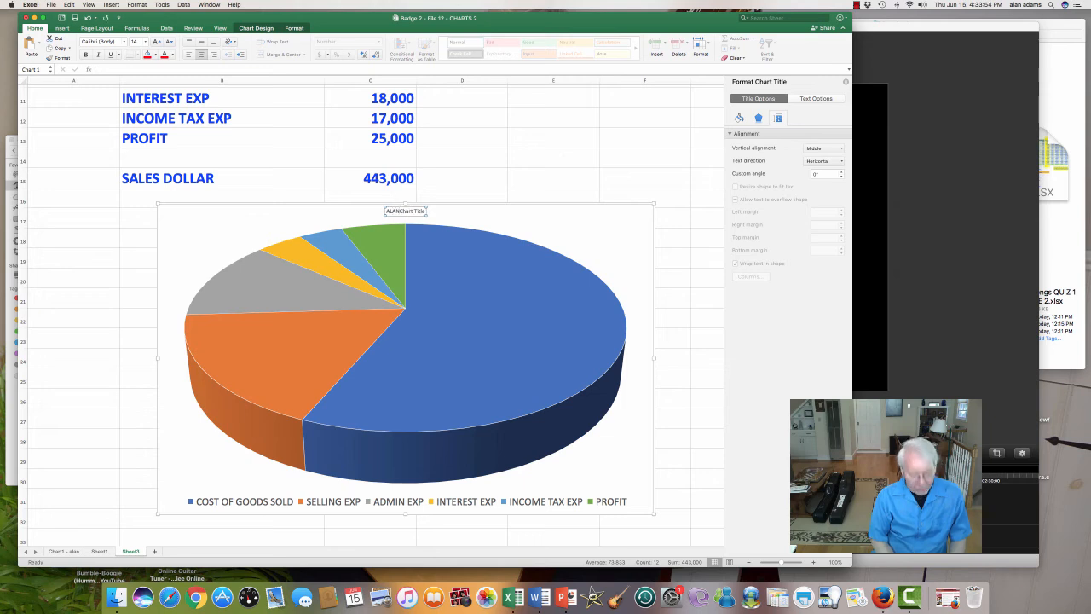
{"action": "type", "text": "'S "}
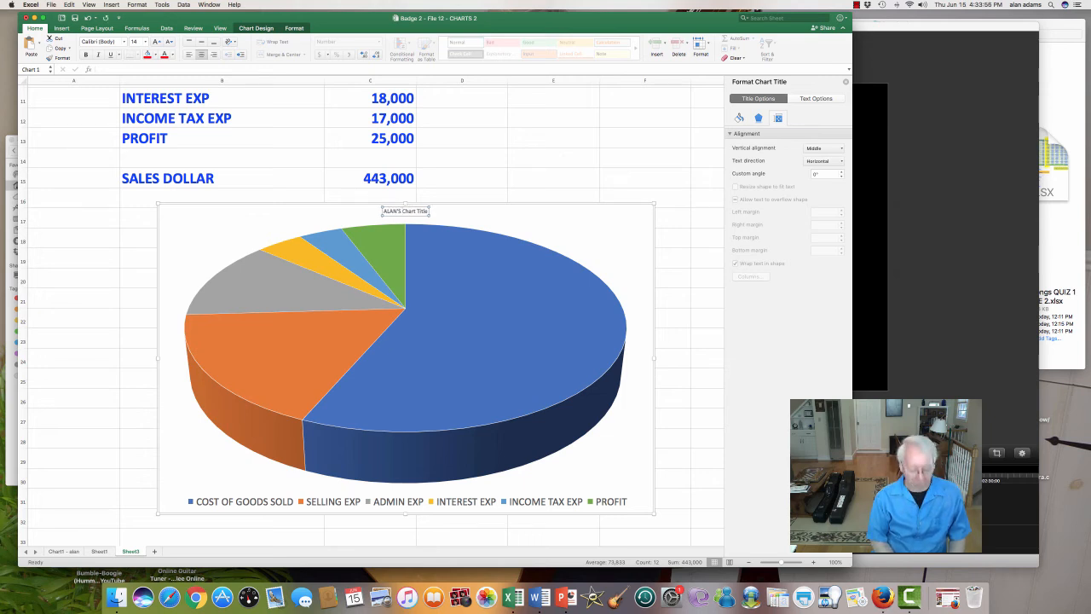
{"action": "type", "text": "SALES DOLLAR"}
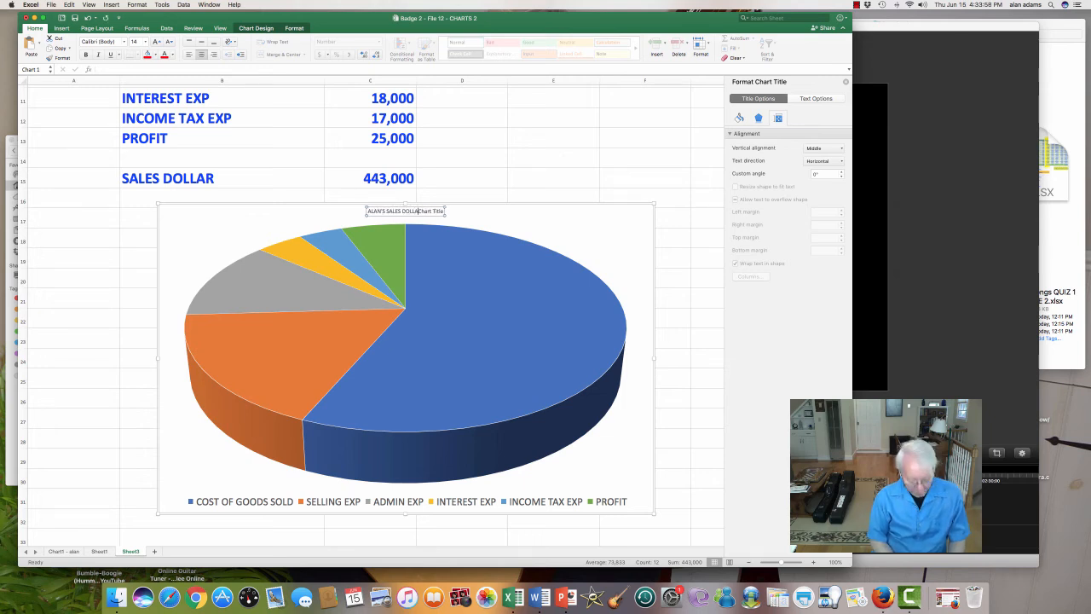
{"action": "key", "text": "Delete"}
{"action": "key", "text": "Delete"}
{"action": "key", "text": "Delete"}
{"action": "key", "text": "Delete"}
{"action": "key", "text": "Delete"}
{"action": "key", "text": "Delete"}
{"action": "key", "text": "Delete"}
{"action": "key", "text": "Delete"}
{"action": "key", "text": "Delete"}
{"action": "key", "text": "Delete"}
{"action": "key", "text": "Delete"}
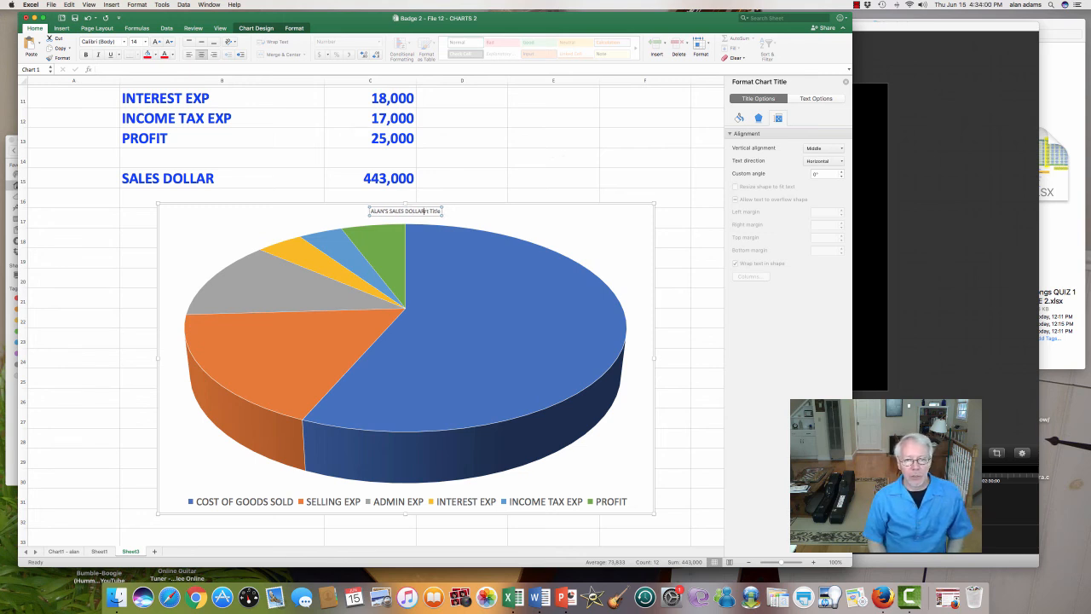
{"action": "key", "text": "Return"}
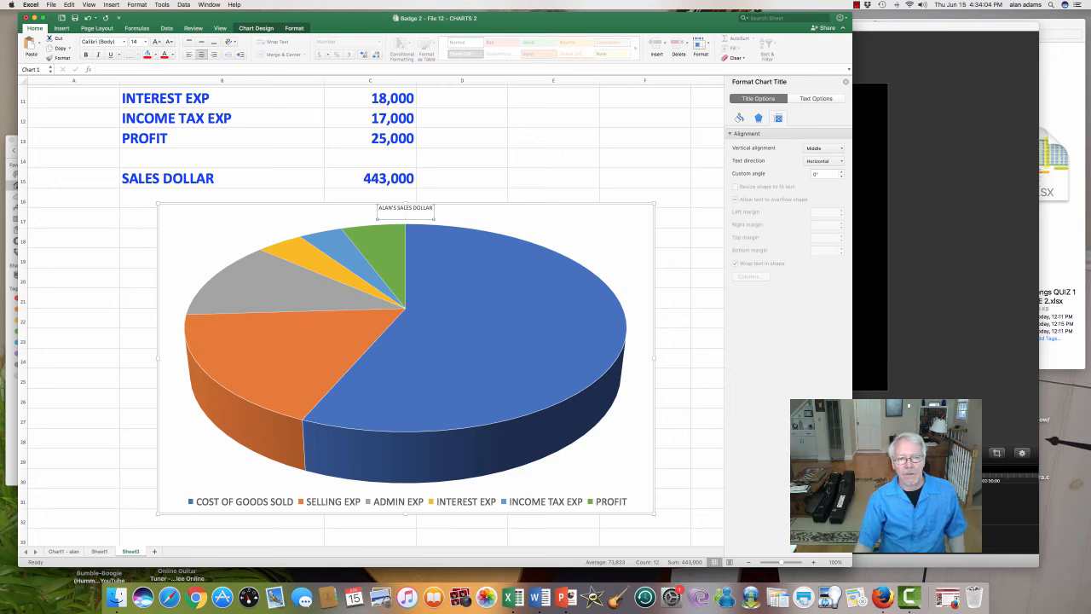
{"action": "key", "text": "BackSpace"}
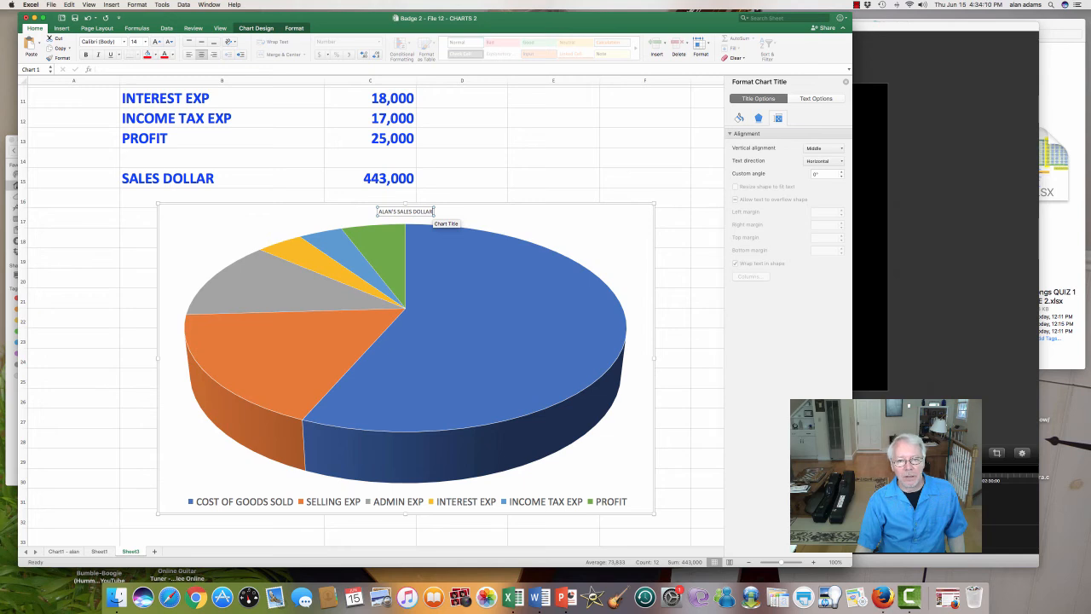
Step: Try to set the chart title's font to size 30 in dark red while its text is being edited
{"action": "right_click", "coordinate": [404, 213]}
{"action": "mouse_move", "coordinate": [451, 257]}
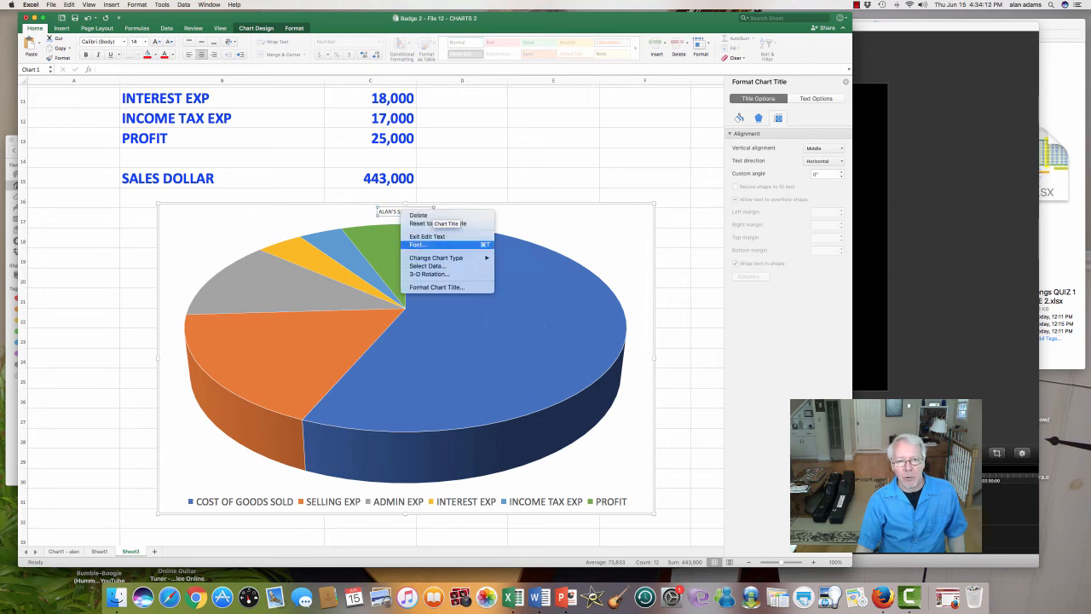
{"action": "left_click", "coordinate": [418, 245]}
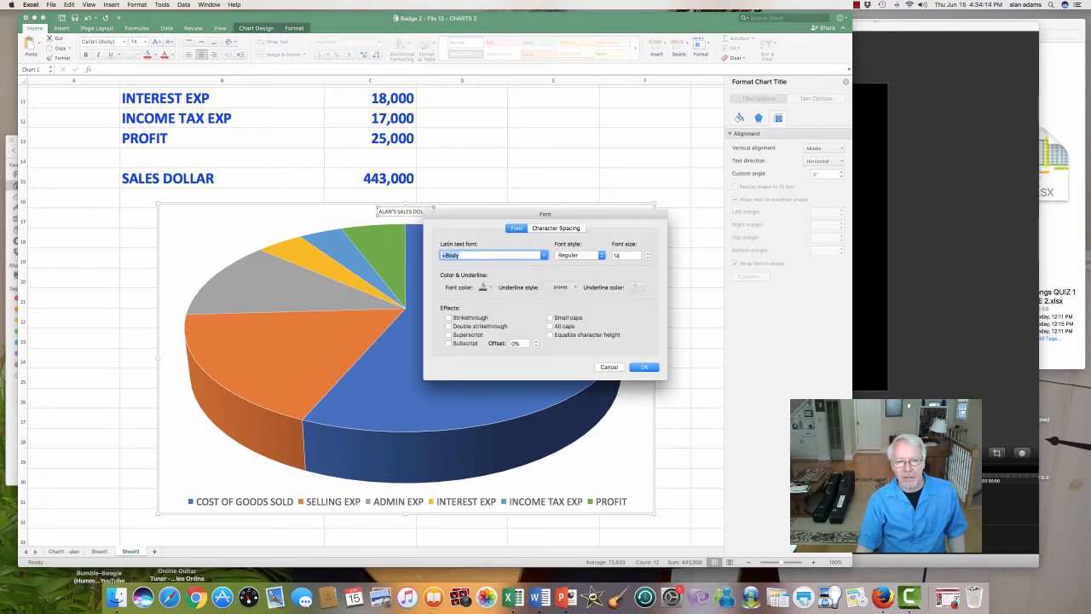
{"action": "key", "text": "Tab"}
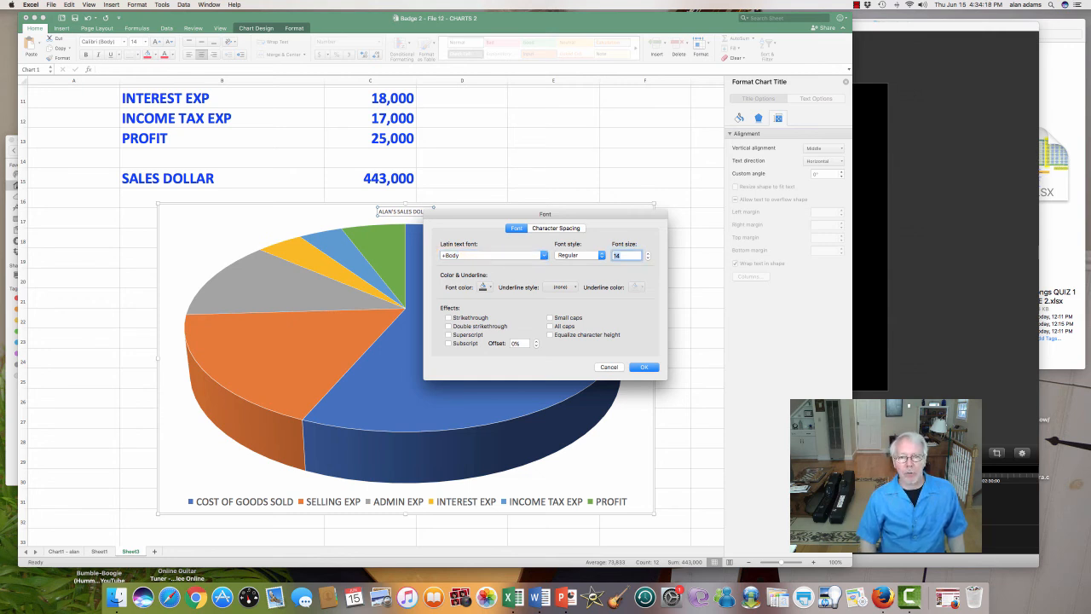
{"action": "type", "text": "25"}
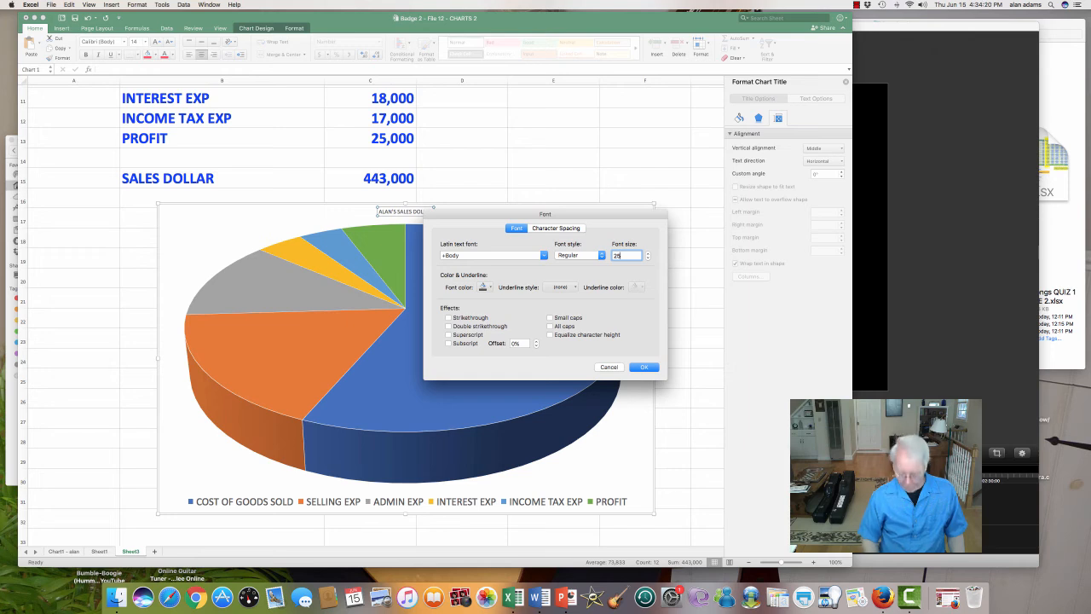
{"action": "key", "text": "BackSpace"}
{"action": "key", "text": "BackSpace"}
{"action": "type", "text": "30"}
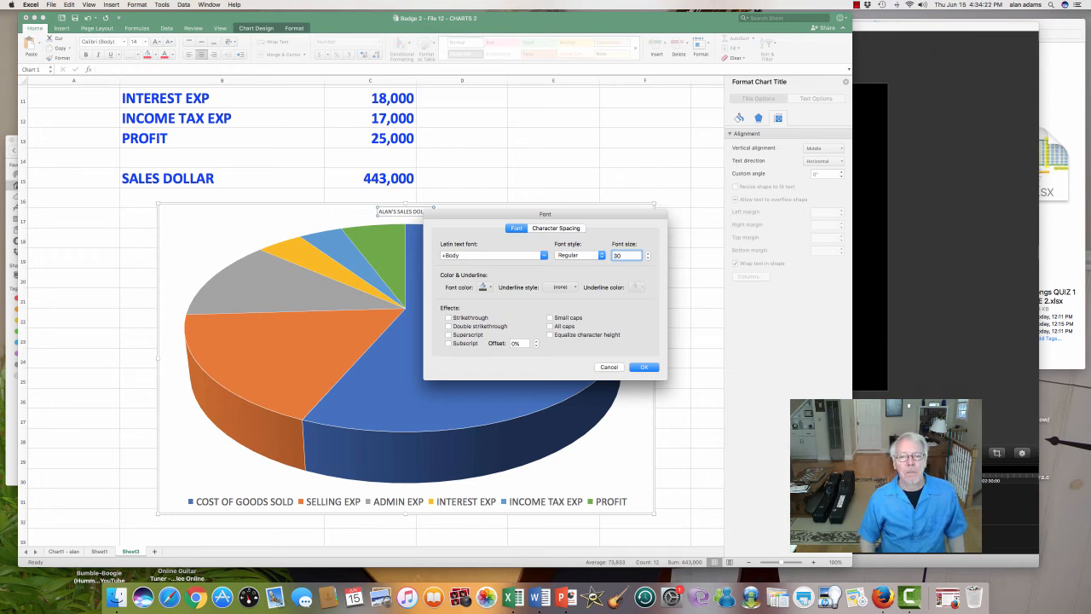
{"action": "left_click", "coordinate": [483, 287]}
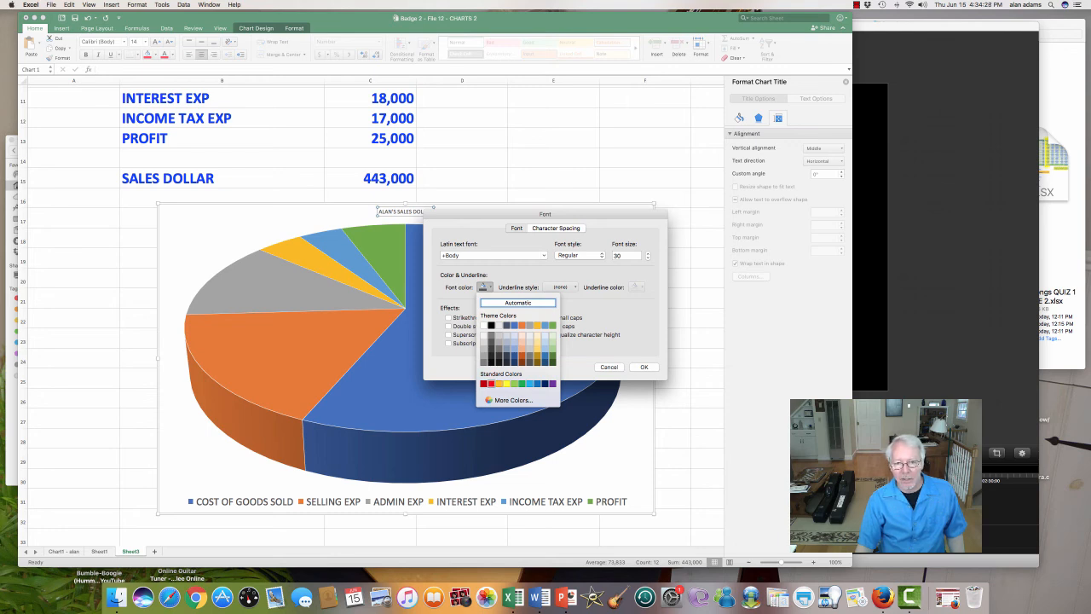
{"action": "left_click", "coordinate": [483, 384]}
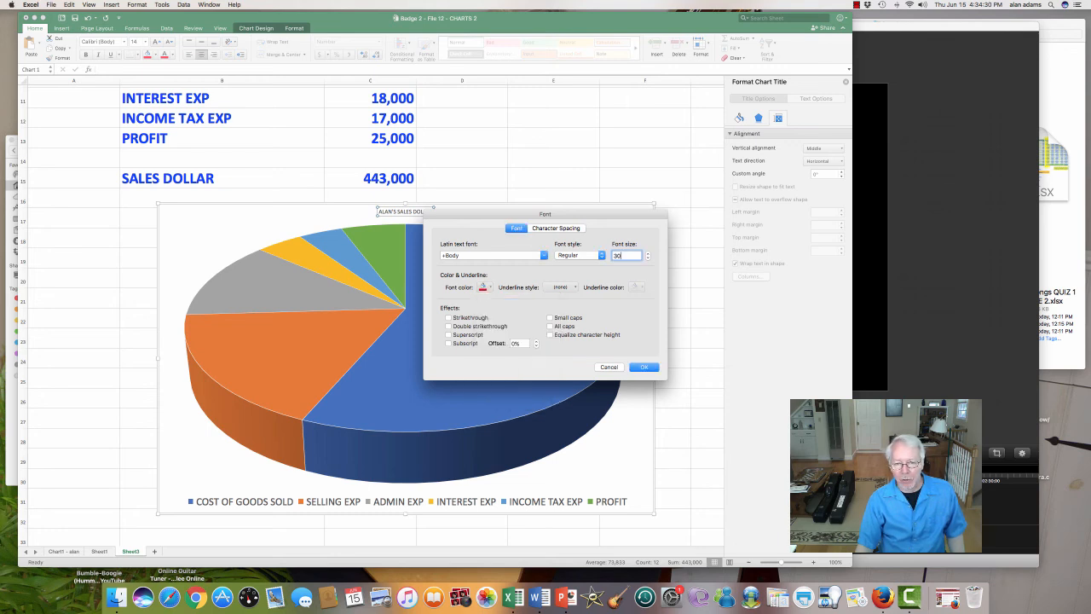
{"action": "left_click", "coordinate": [643, 367]}
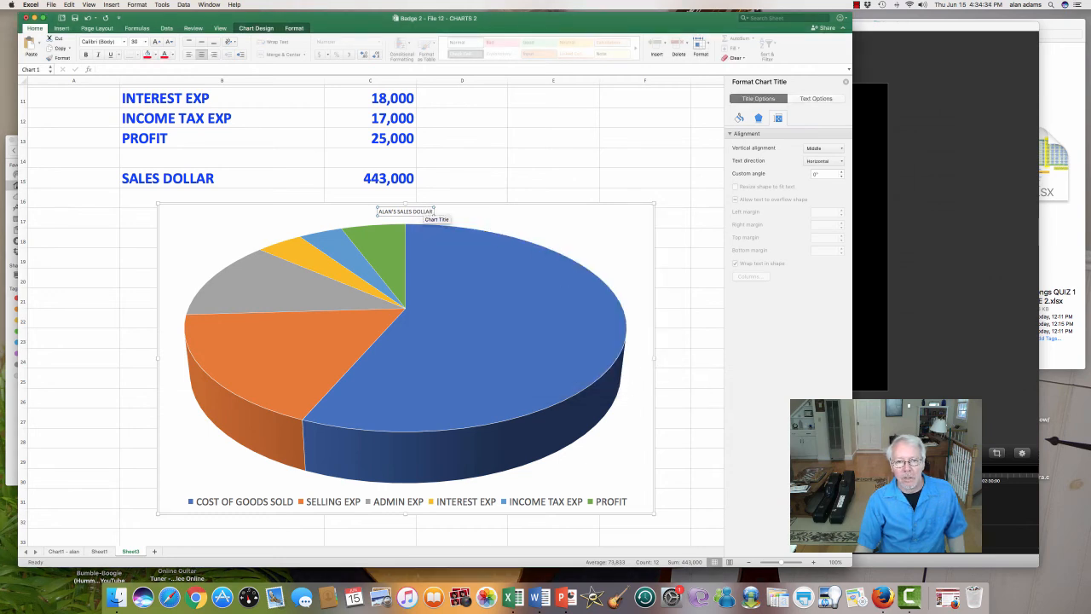
Step: Try once more to apply font size 30 to the chart title and leave the title's text editing
{"action": "right_click", "coordinate": [420, 213]}
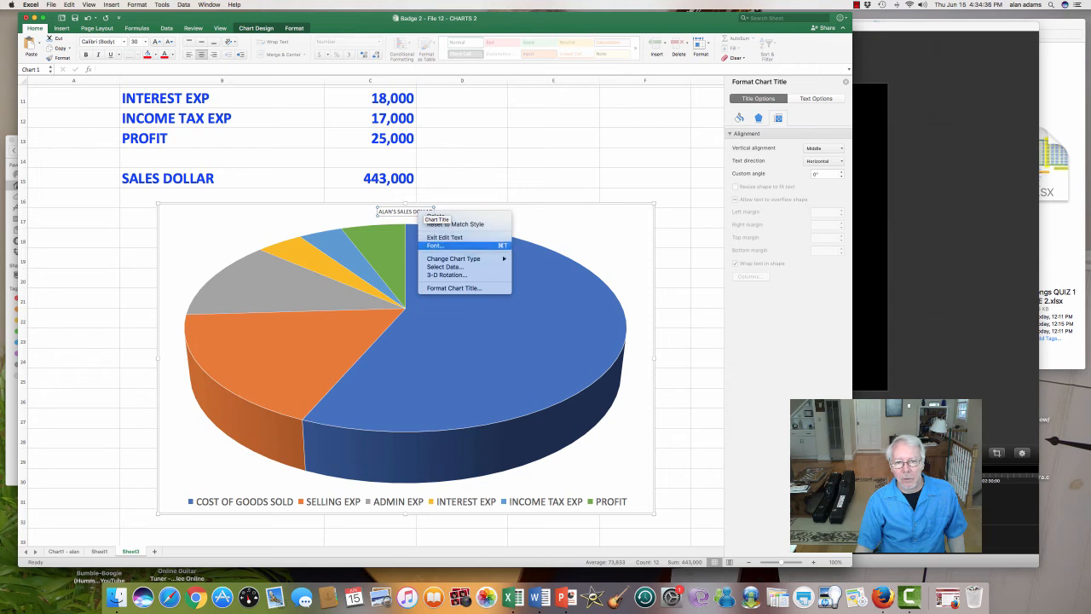
{"action": "left_click", "coordinate": [434, 245]}
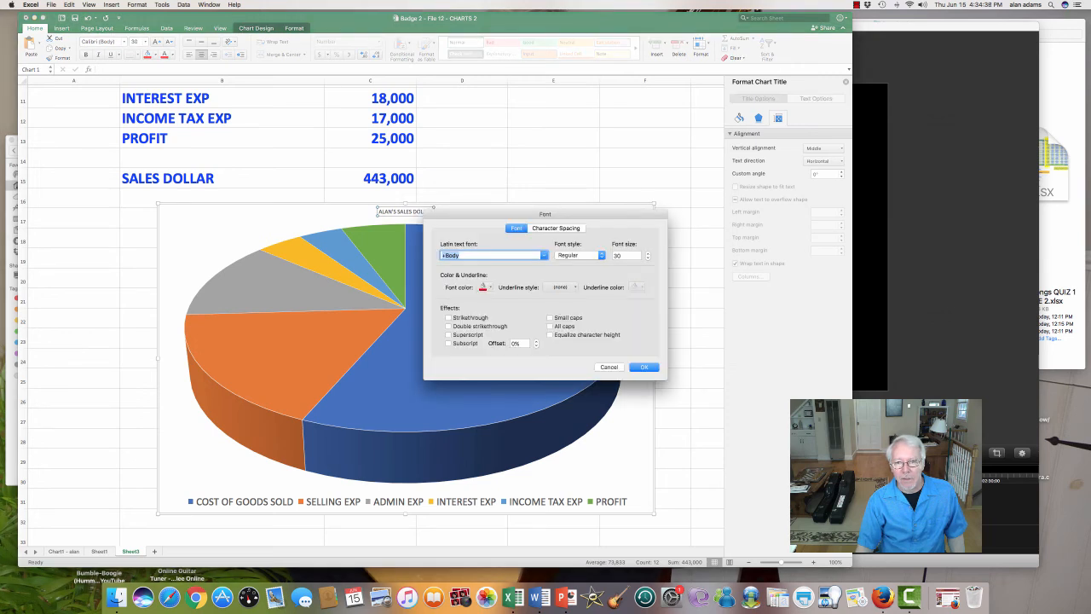
{"action": "left_click", "coordinate": [625, 255]}
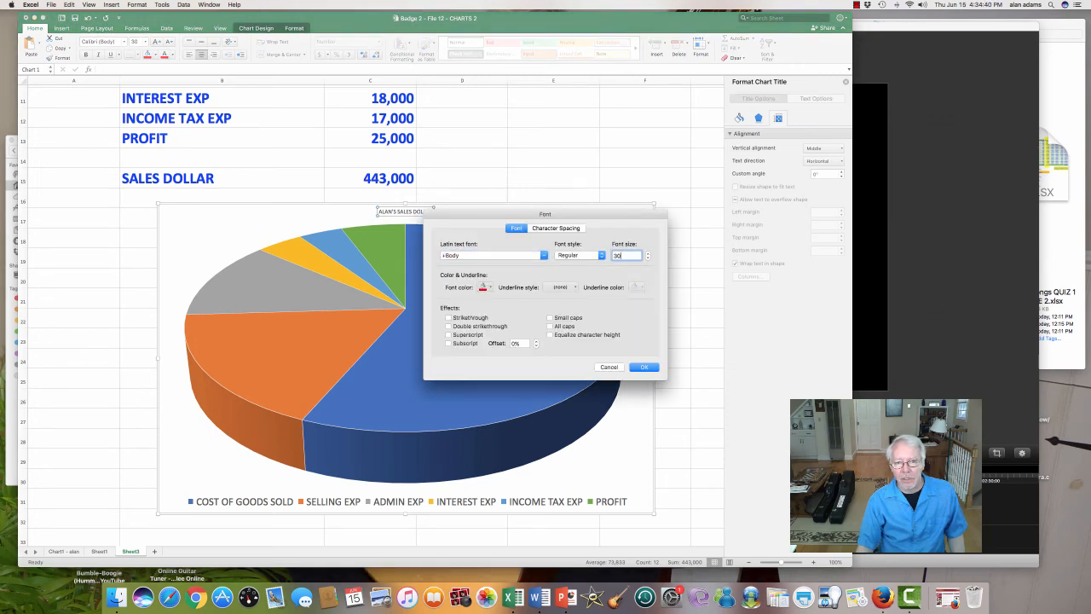
{"action": "left_click", "coordinate": [643, 366]}
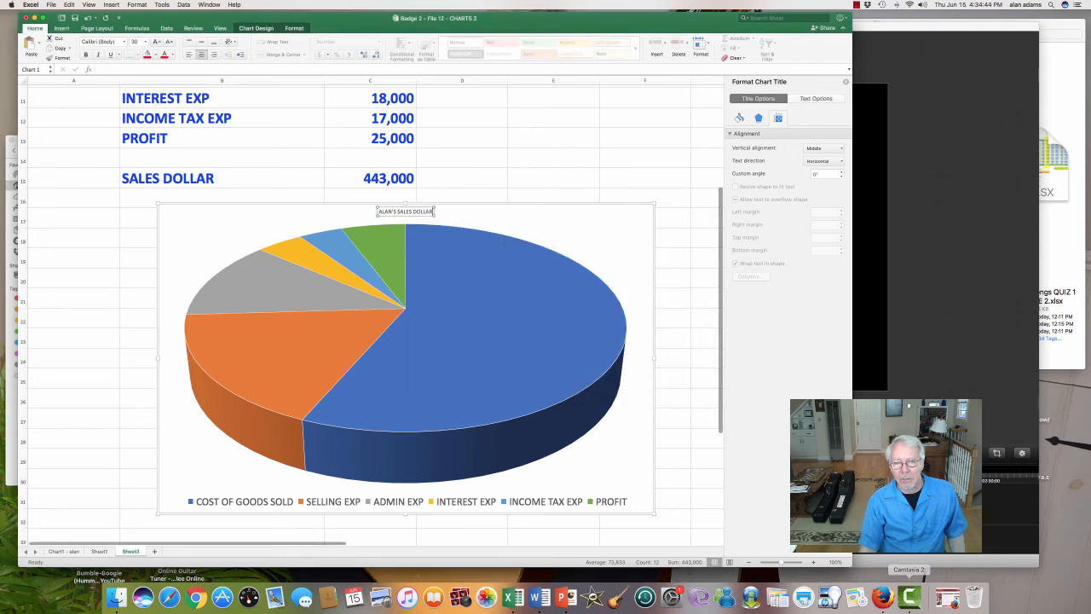
{"action": "left_click", "coordinate": [452, 220]}
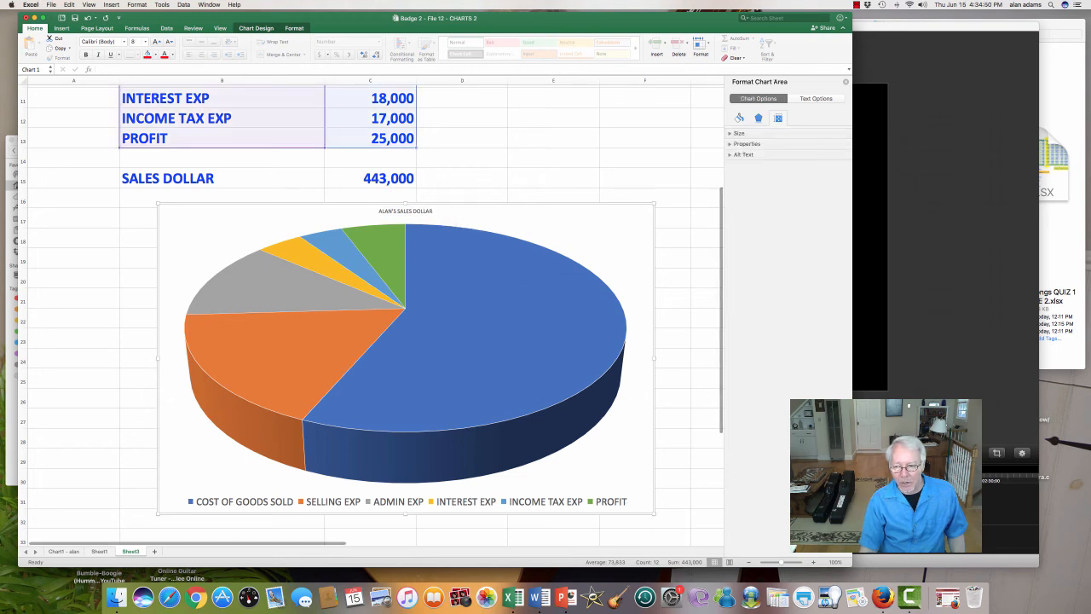
Step: Set all of the pie chart title's text to font size 30 in standard red
{"action": "key", "text": "super+Tab"}
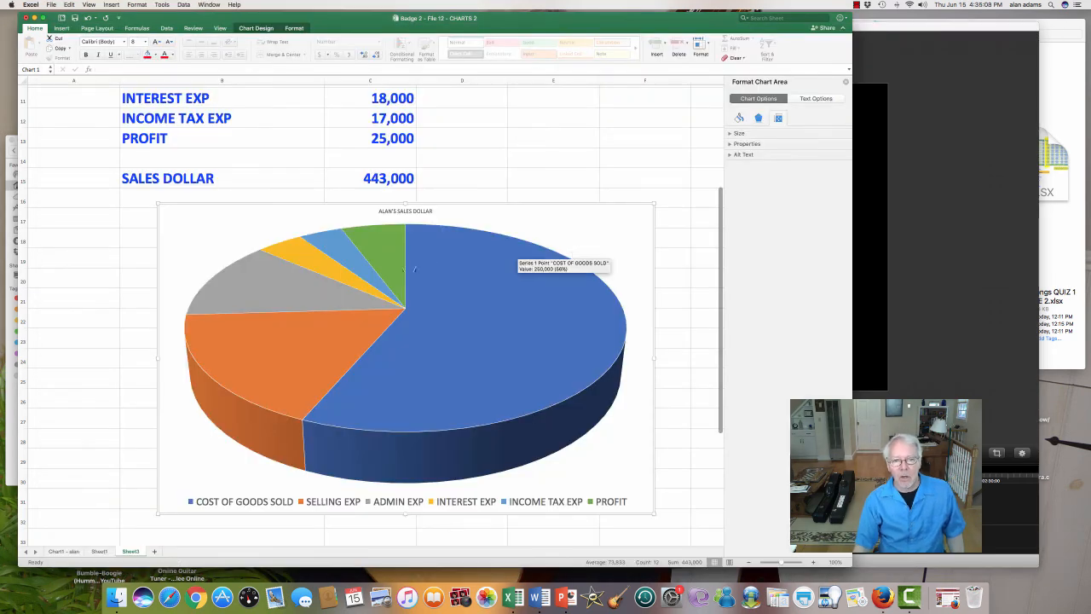
{"action": "left_click", "coordinate": [409, 213]}
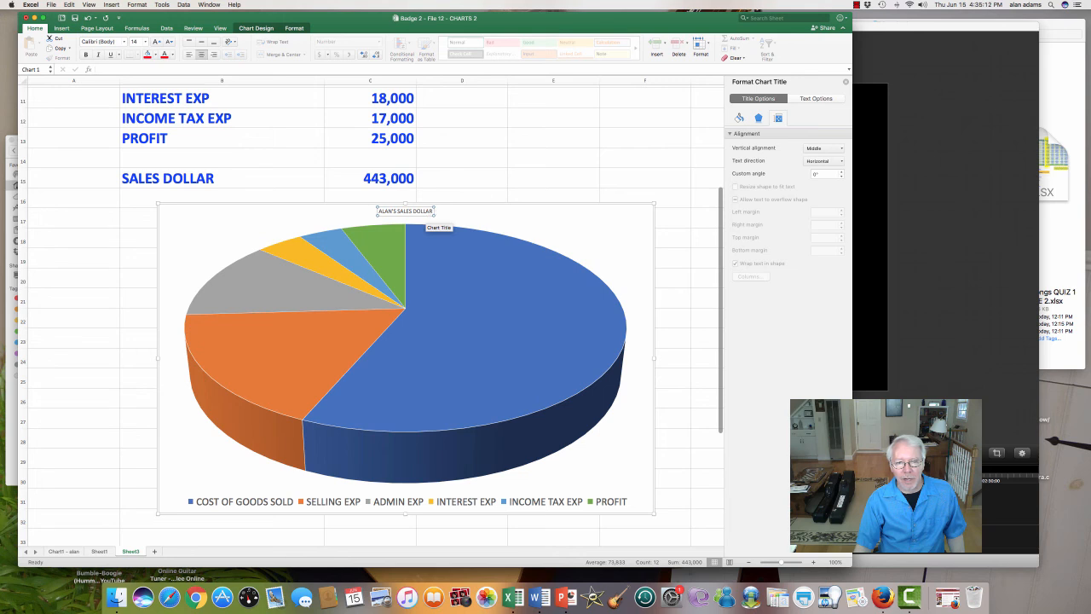
{"action": "left_click_drag", "start_coordinate": [434, 211], "coordinate": [378, 211]}
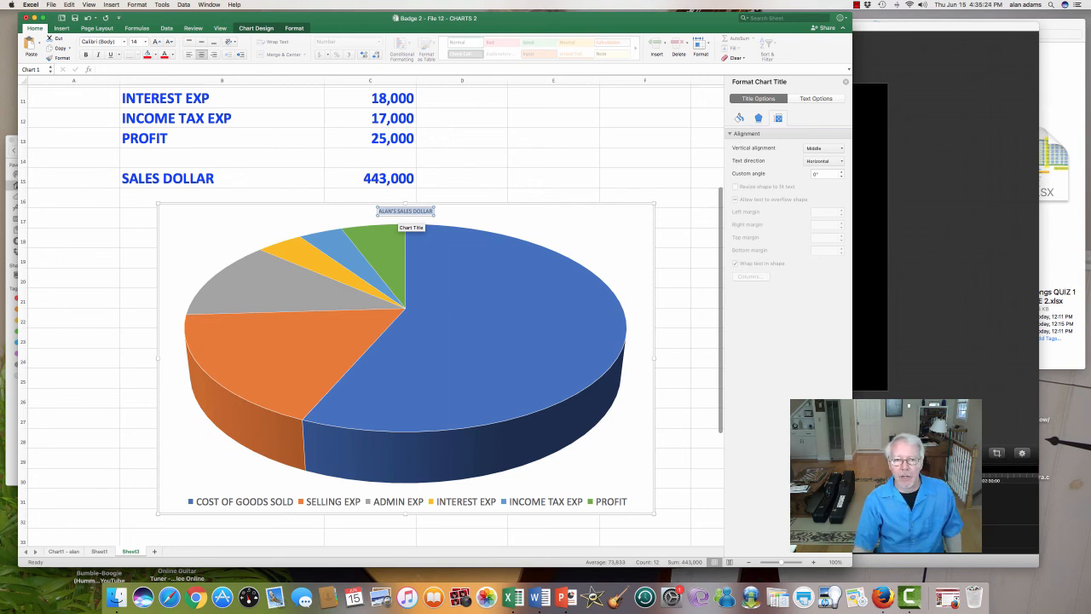
{"action": "right_click", "coordinate": [407, 211]}
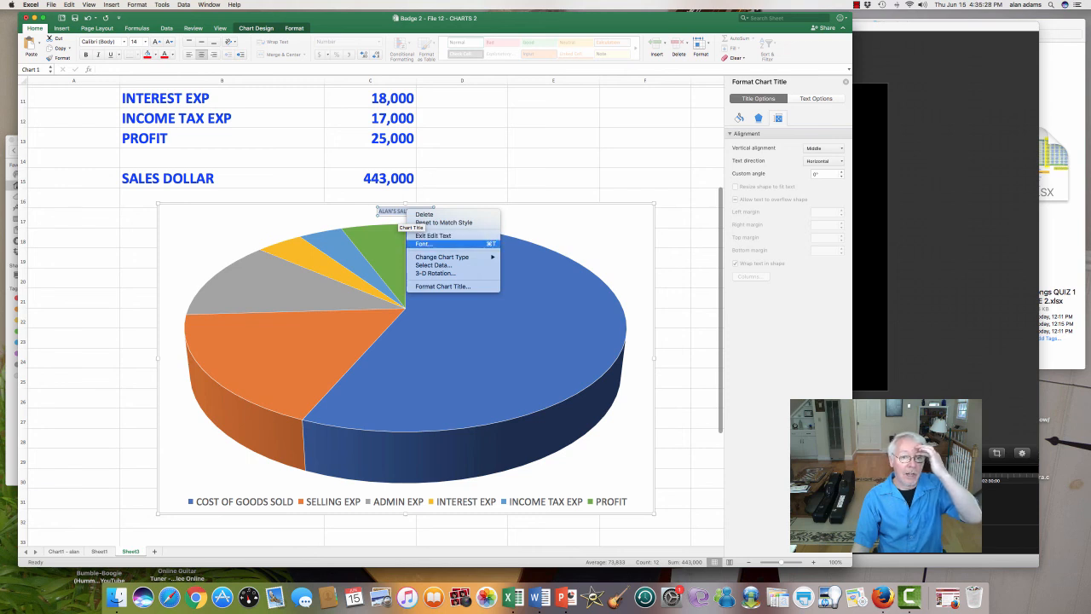
{"action": "left_click", "coordinate": [426, 244]}
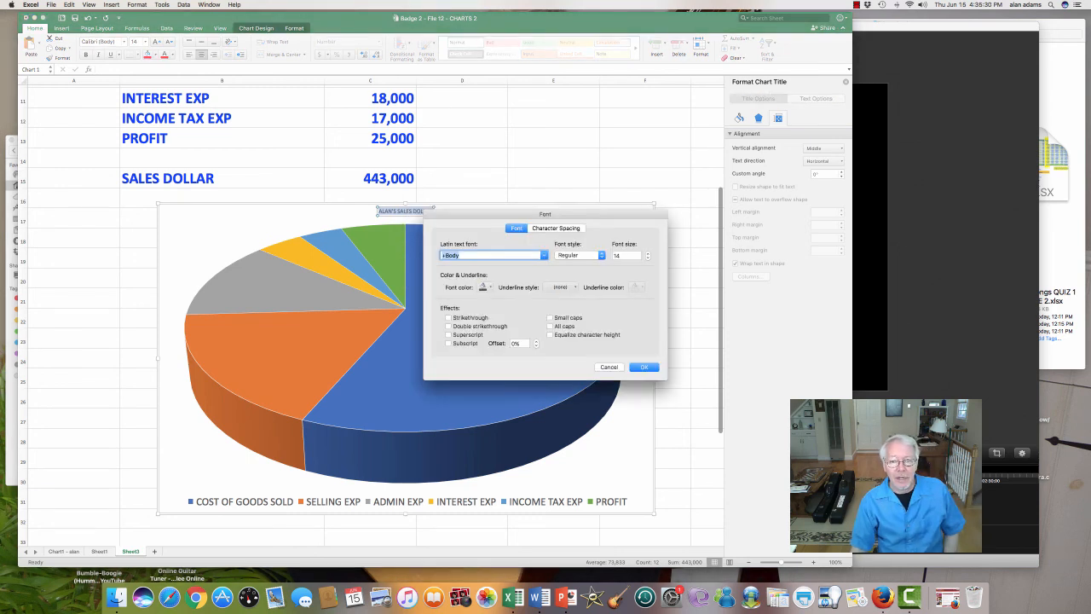
{"action": "key", "text": "Tab"}
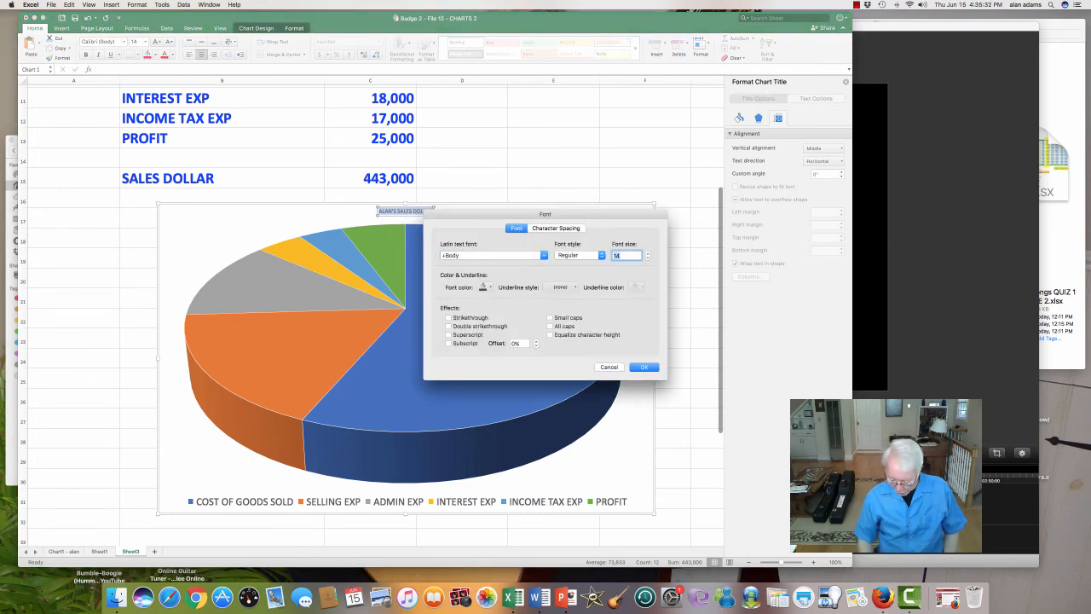
{"action": "type", "text": "30"}
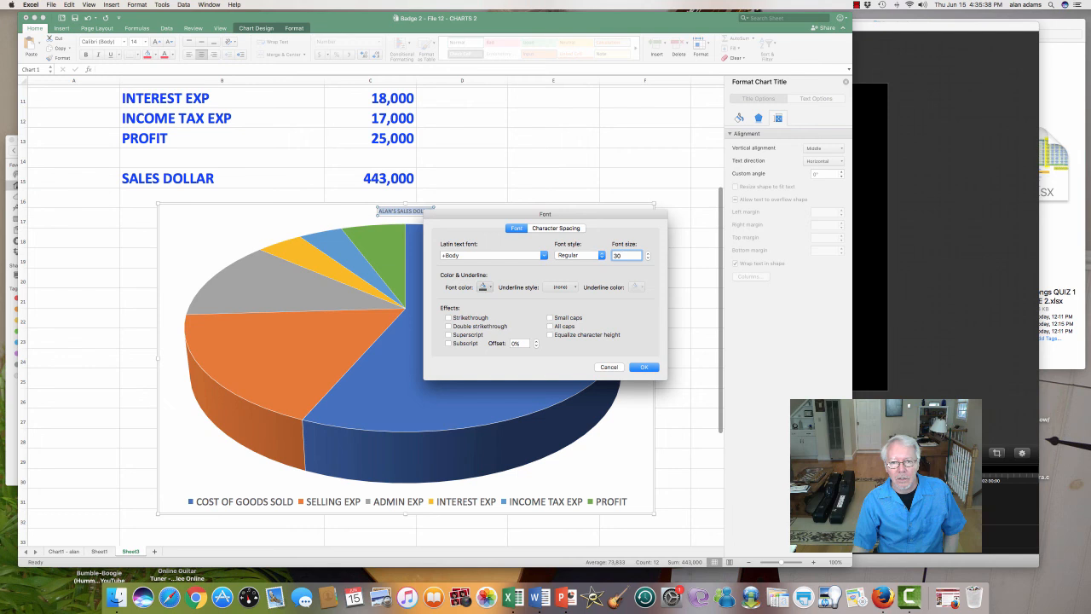
{"action": "left_click", "coordinate": [490, 288]}
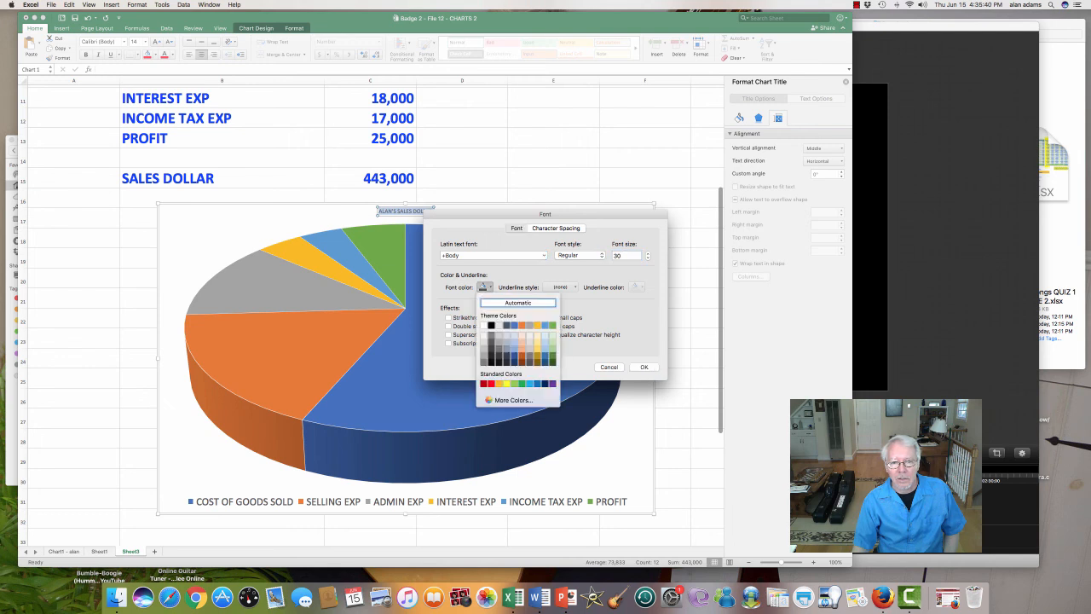
{"action": "left_click", "coordinate": [491, 384]}
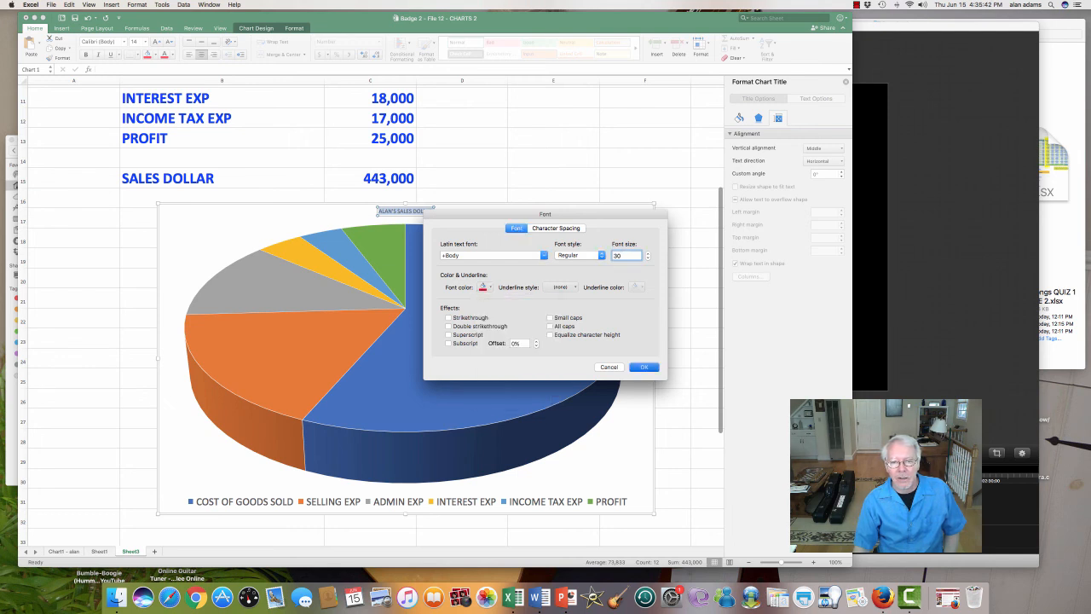
{"action": "left_click", "coordinate": [643, 366]}
{"action": "left_click", "coordinate": [551, 222]}
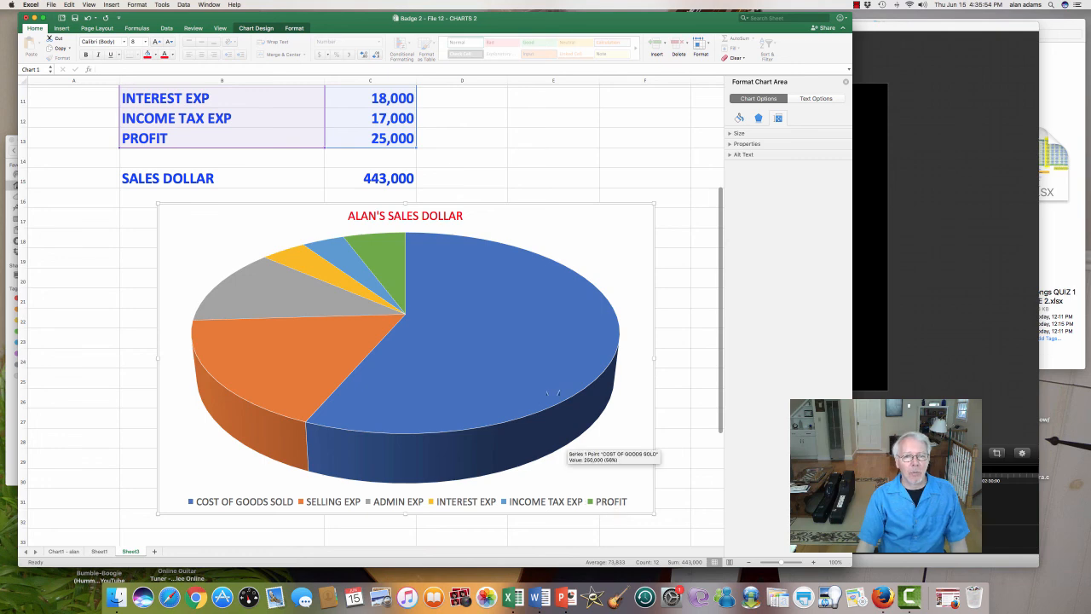
Step: Add data labels with Best Fit placement to the pie chart and enlarge the chart down to about row 34
{"action": "scroll", "coordinate": [567, 278], "scroll_direction": "down", "scroll_amount": 5}
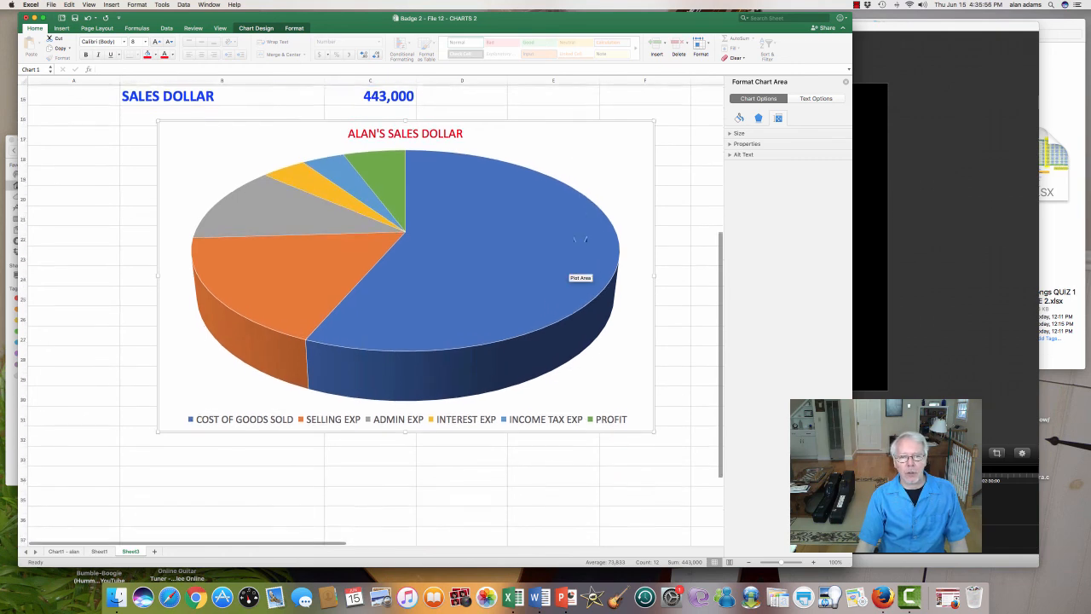
{"action": "scroll", "coordinate": [586, 240], "scroll_direction": "up", "scroll_amount": 9}
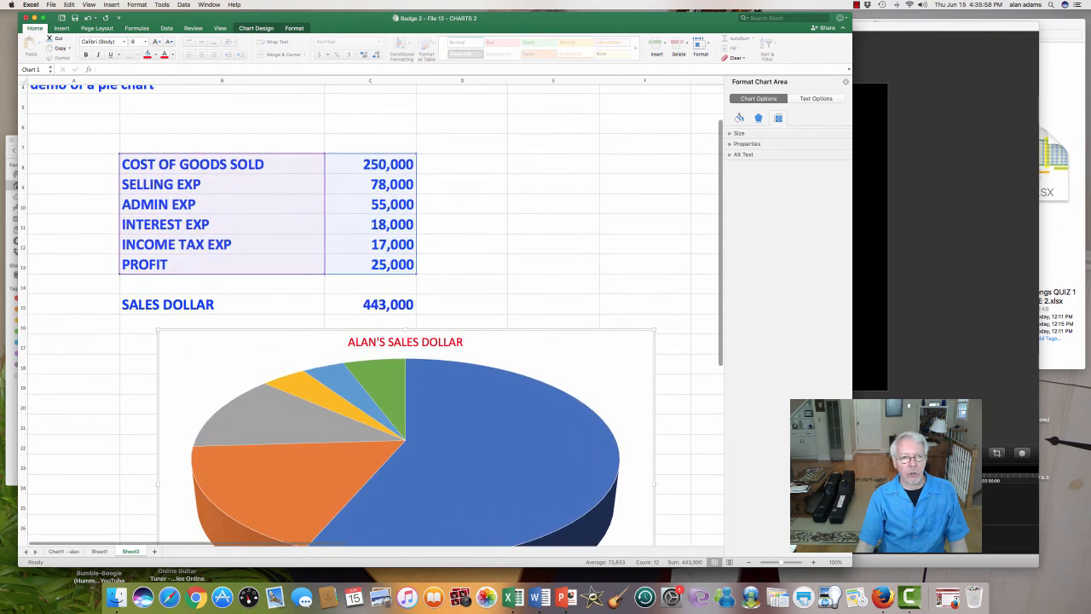
{"action": "scroll", "coordinate": [213, 176], "scroll_direction": "down", "scroll_amount": 8}
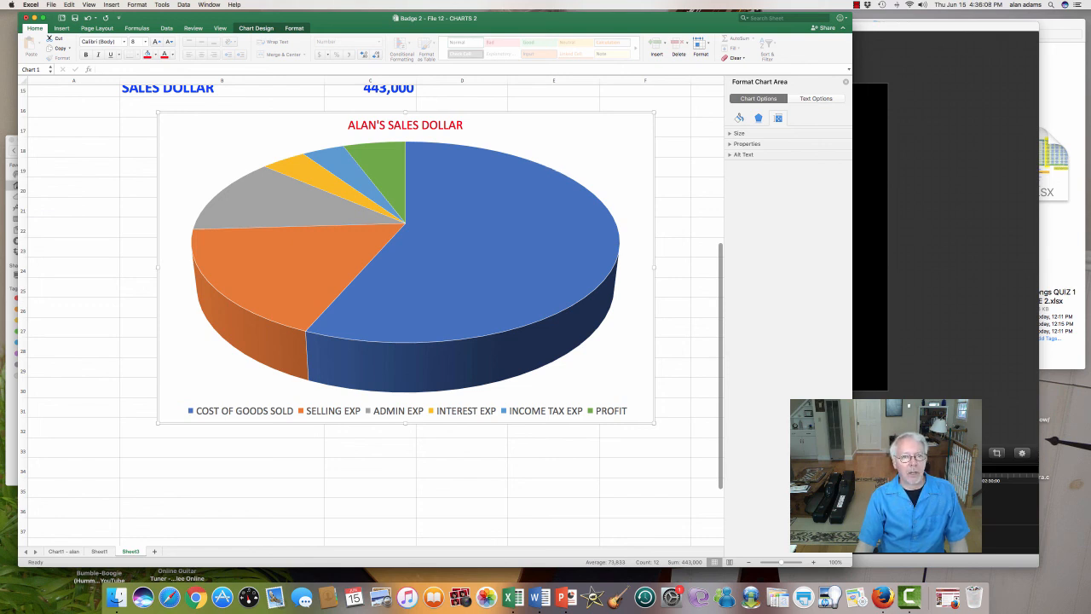
{"action": "left_click", "coordinate": [255, 28]}
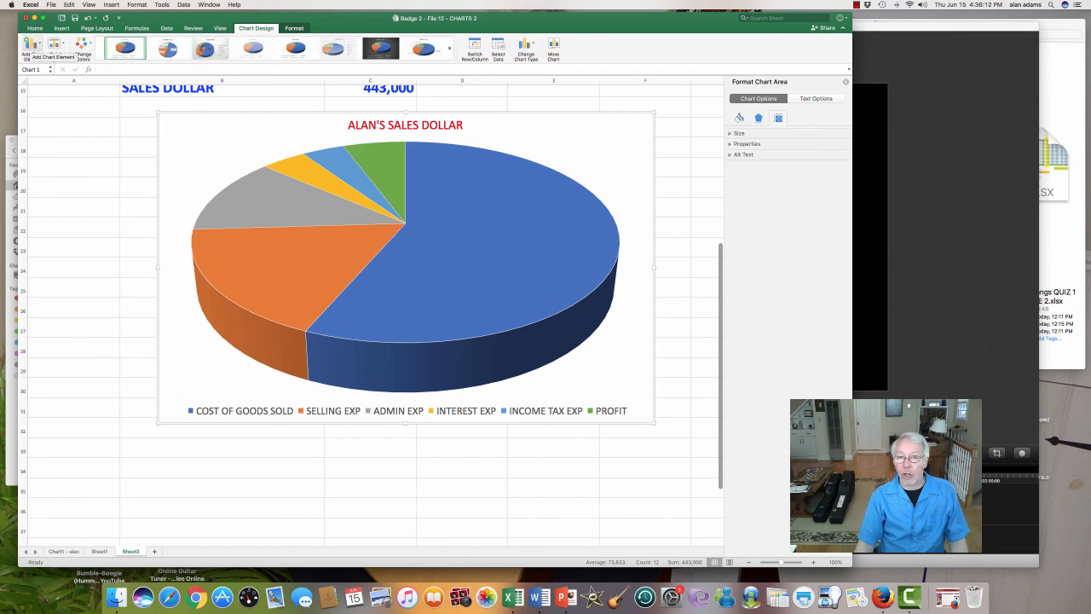
{"action": "left_click", "coordinate": [30, 45]}
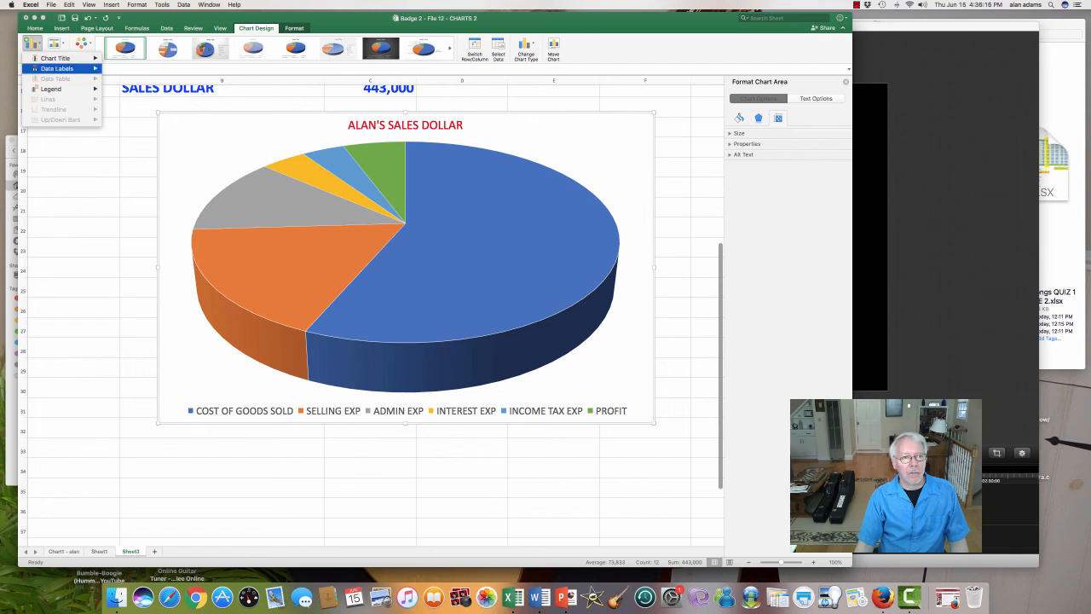
{"action": "mouse_move", "coordinate": [56, 68]}
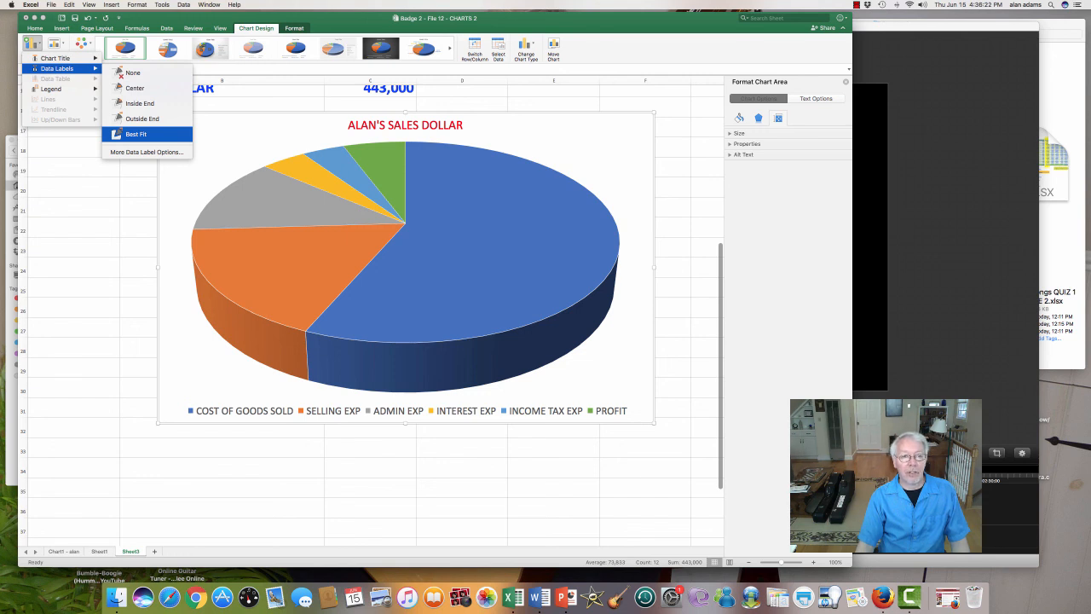
{"action": "left_click", "coordinate": [136, 133]}
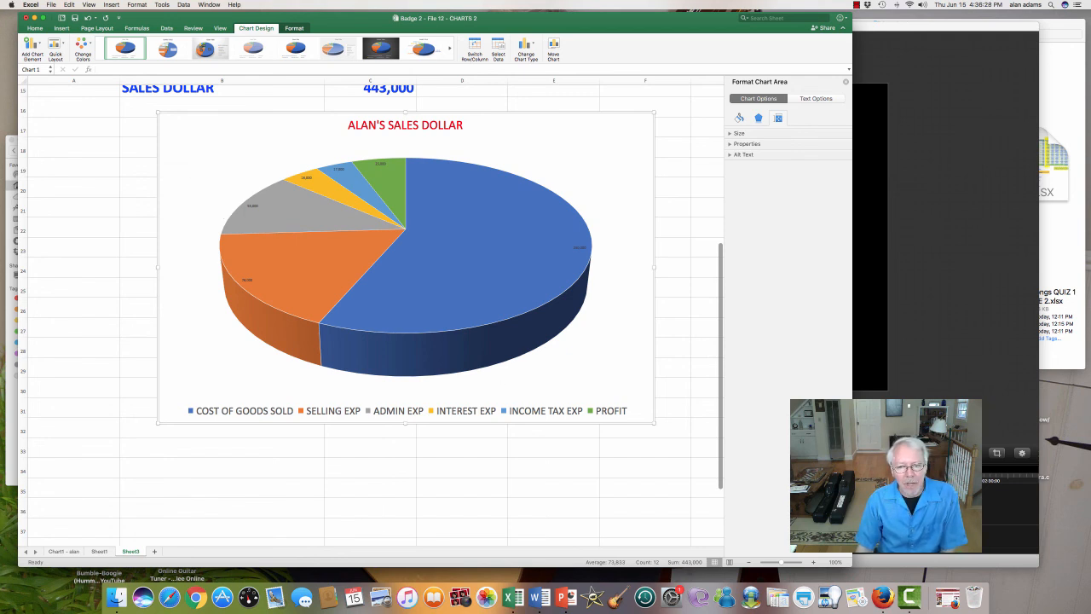
{"action": "left_click_drag", "start_coordinate": [654, 422], "coordinate": [682, 480]}
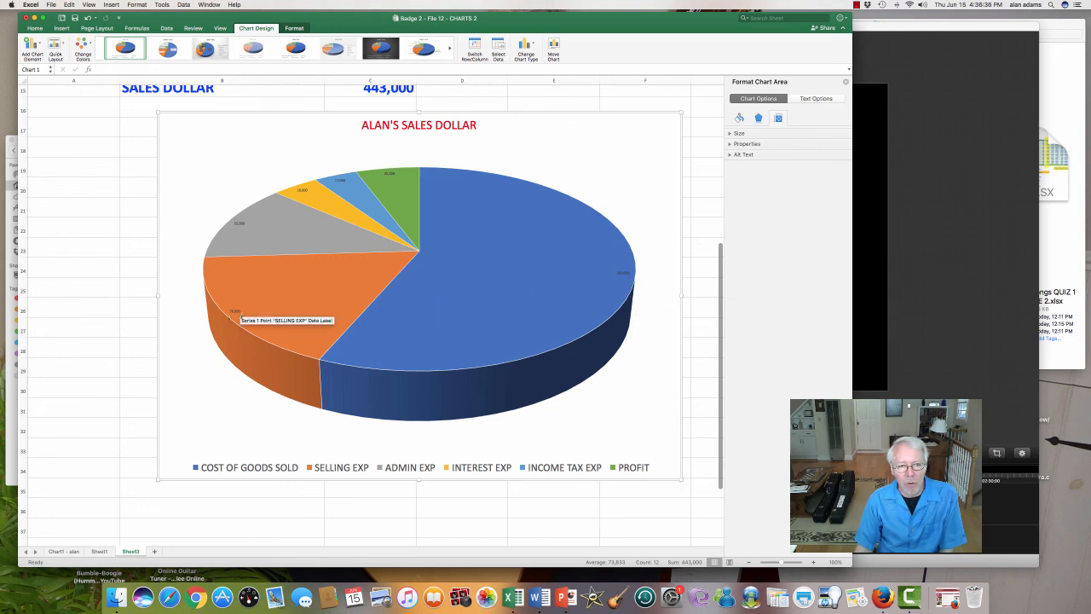
Step: Set the font size of all the pie chart's data labels to 20
{"action": "left_click", "coordinate": [234, 312]}
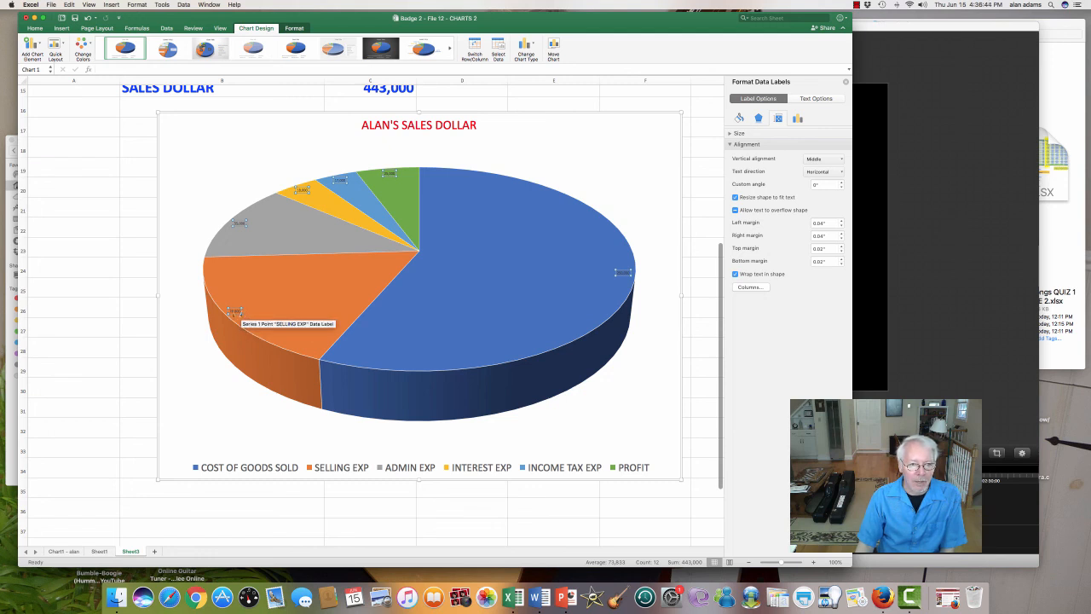
{"action": "right_click", "coordinate": [236, 312]}
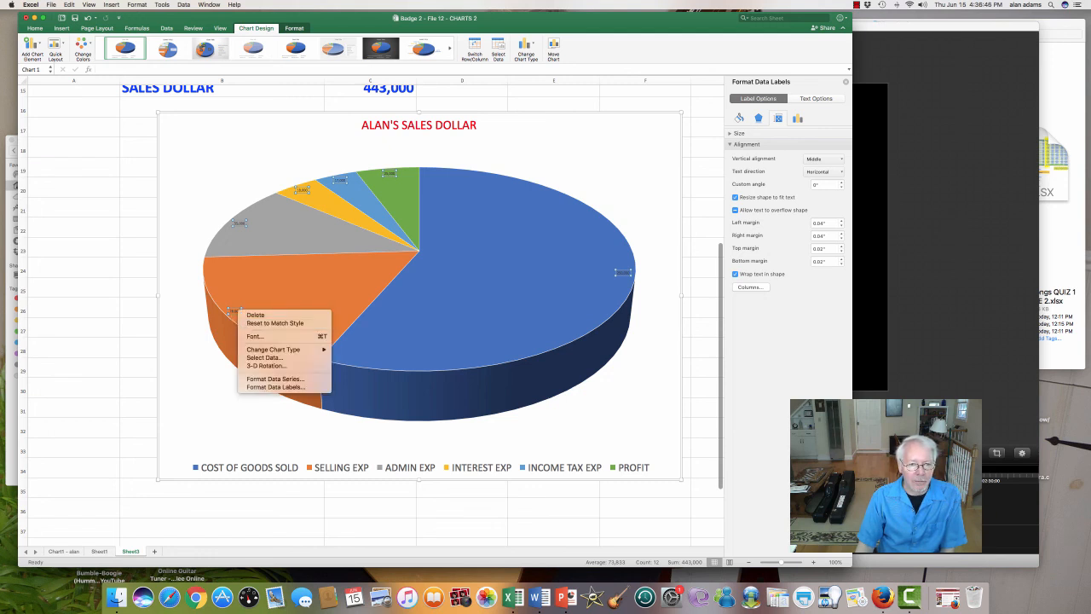
{"action": "left_click", "coordinate": [254, 336]}
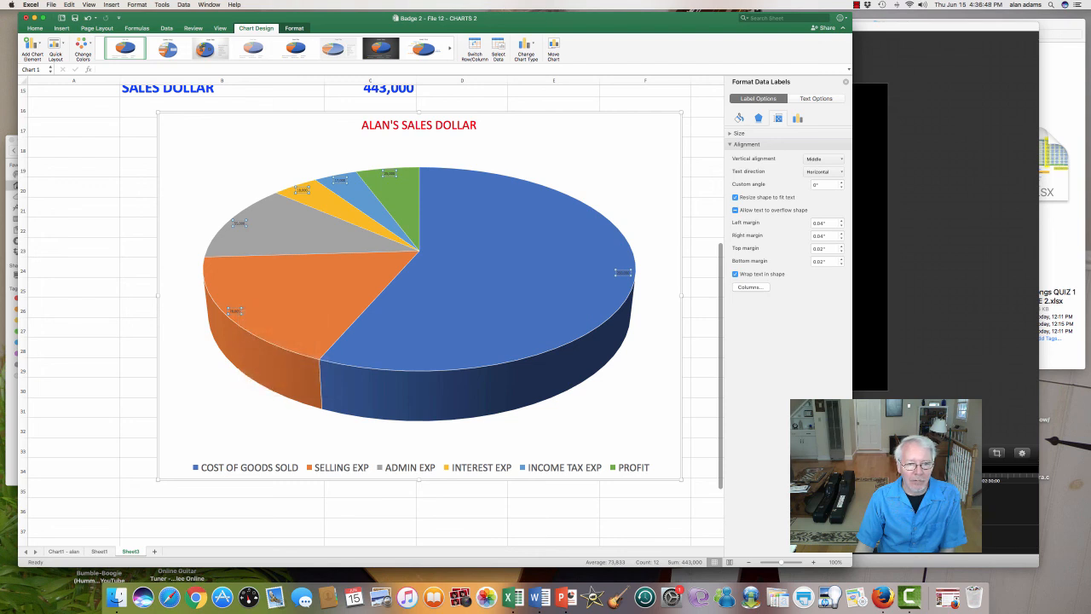
{"action": "key", "text": "Tab"}
{"action": "key", "text": "Tab"}
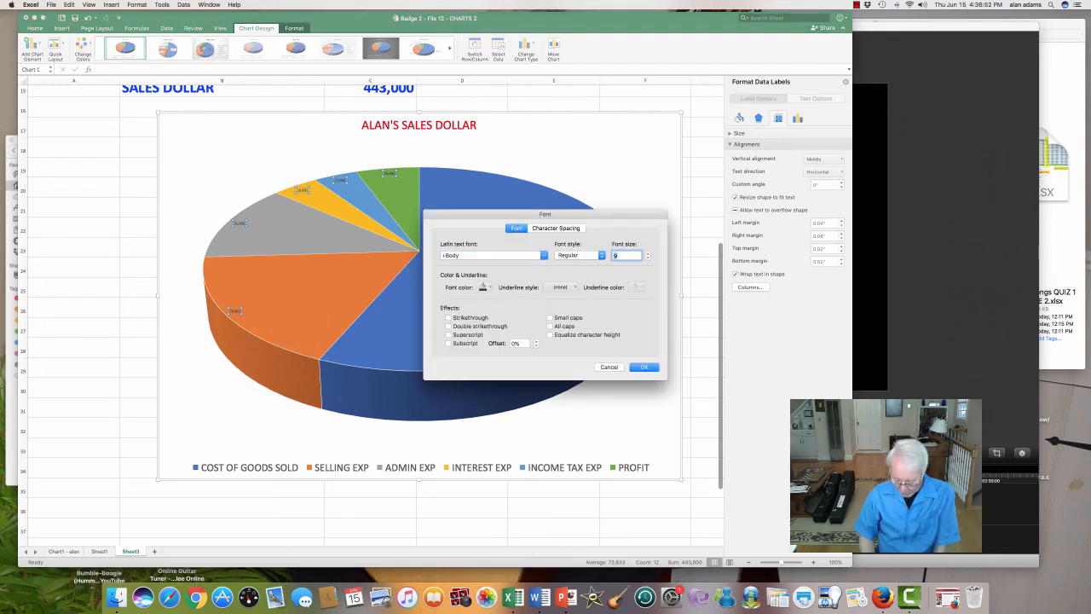
{"action": "type", "text": "20"}
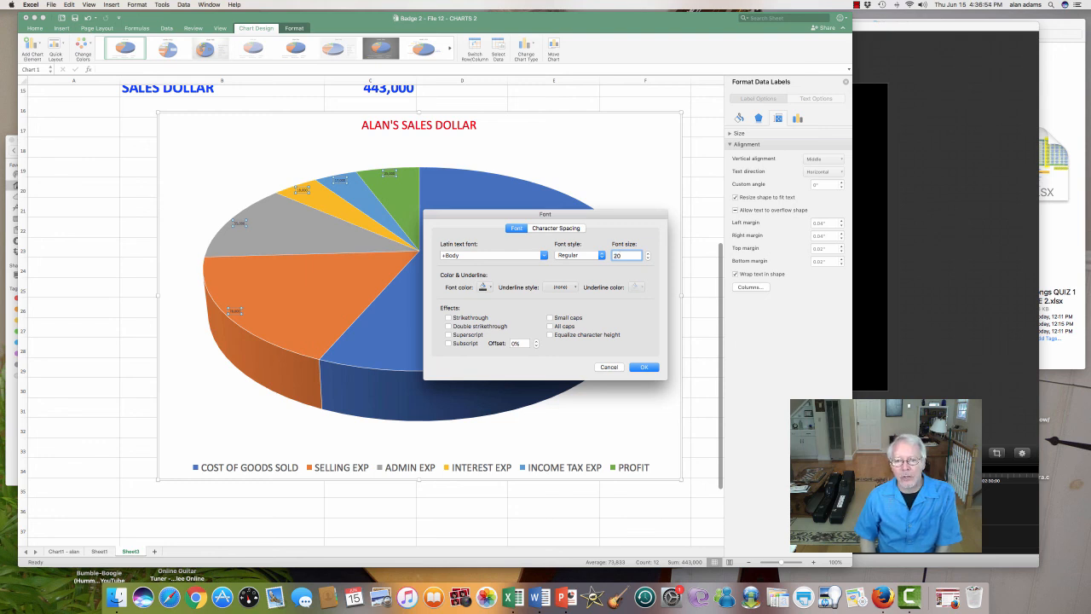
{"action": "left_click", "coordinate": [643, 366]}
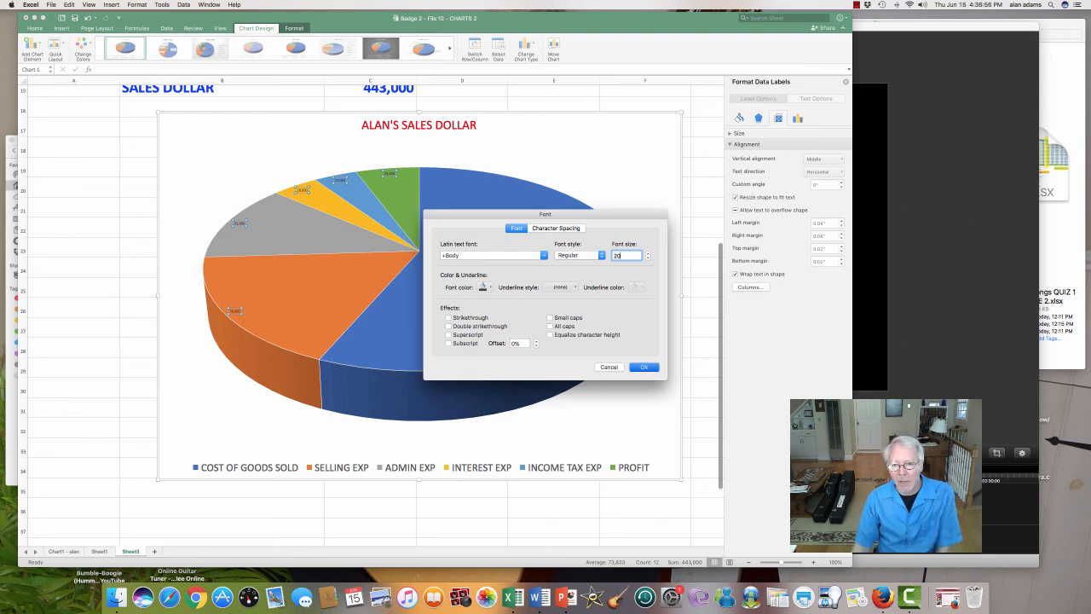
{"action": "left_click", "coordinate": [648, 166]}
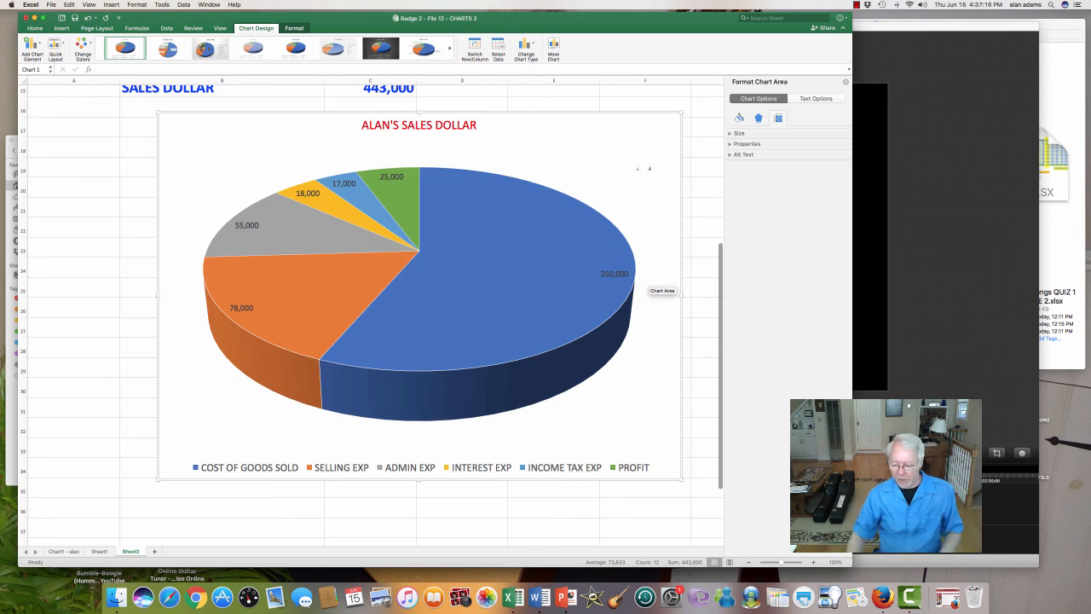
Step: Enter EXPERIMENT, EXPLORE and PRACTICE in cells B38 to B40 below the chart
{"action": "scroll", "coordinate": [409, 260], "scroll_direction": "down", "scroll_amount": 5}
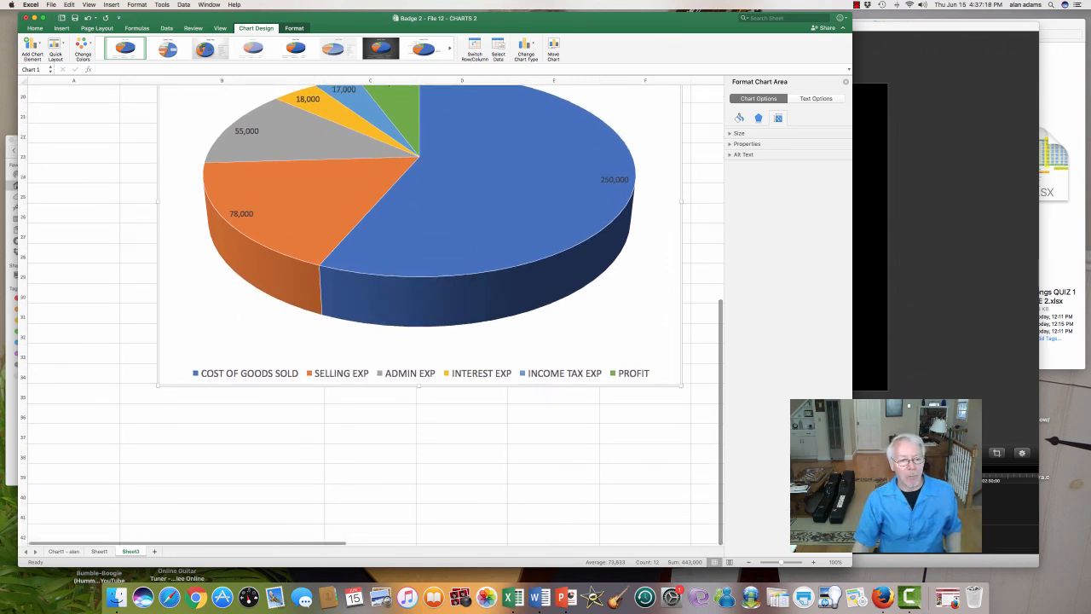
{"action": "left_click", "coordinate": [189, 453]}
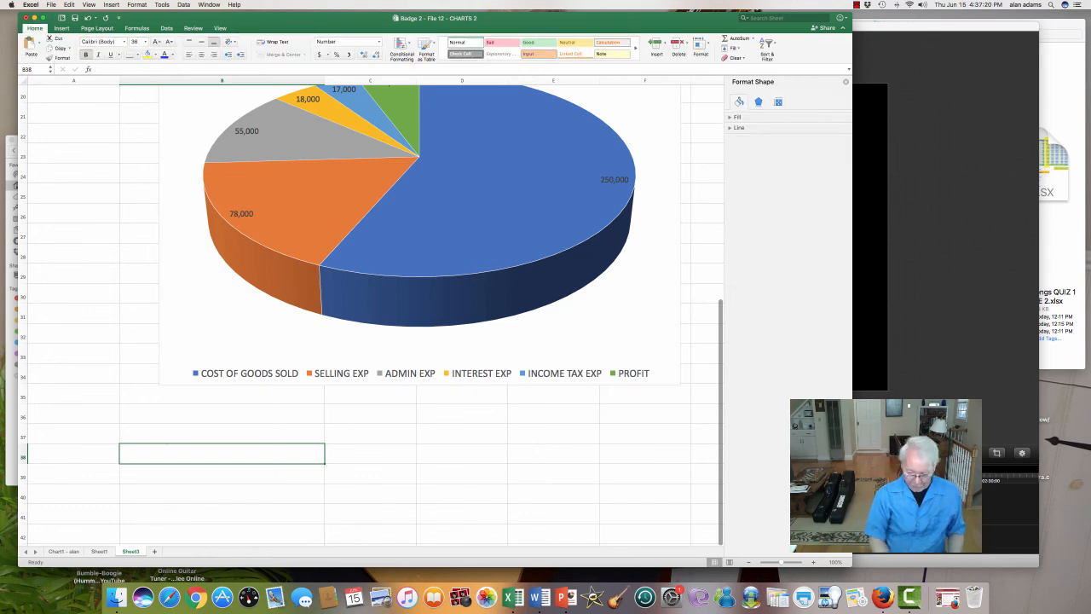
{"action": "type", "text": "EXPERIMENT"}
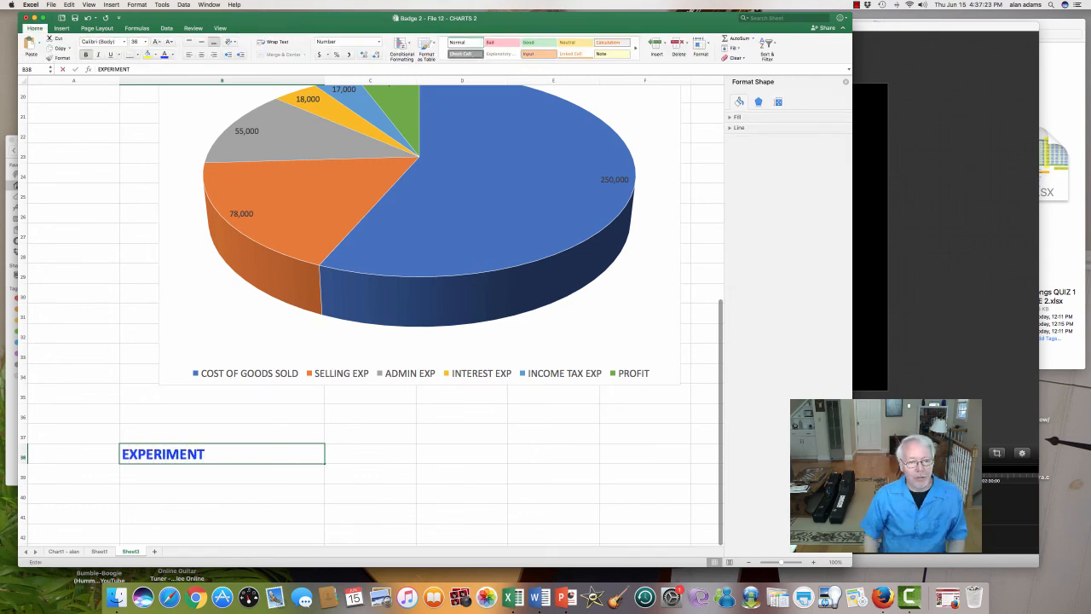
{"action": "key", "text": "Return"}
{"action": "type", "text": "EXPLORE"}
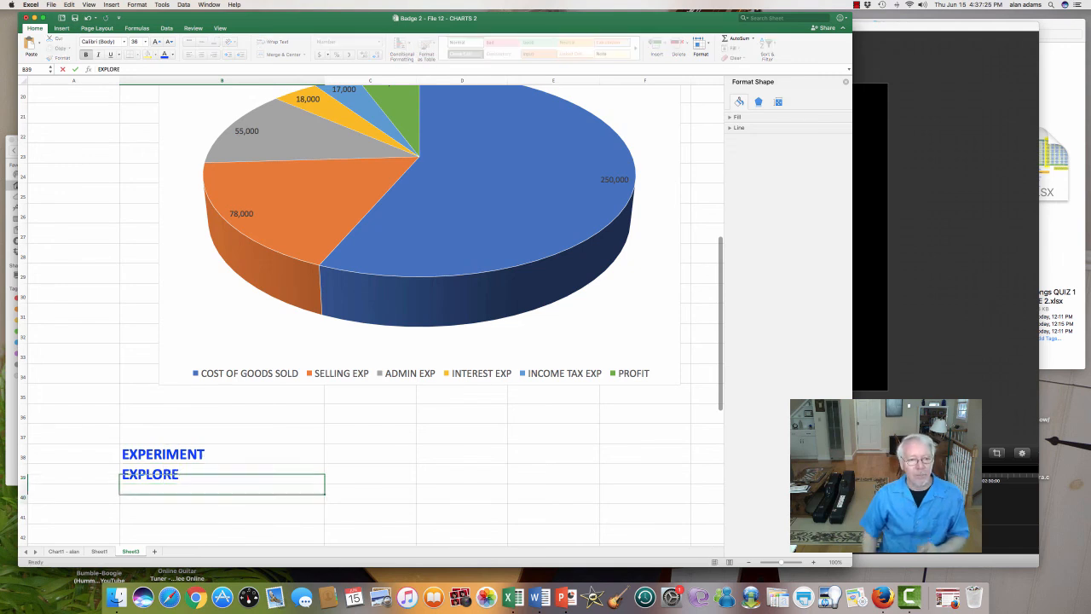
{"action": "key", "text": "Return"}
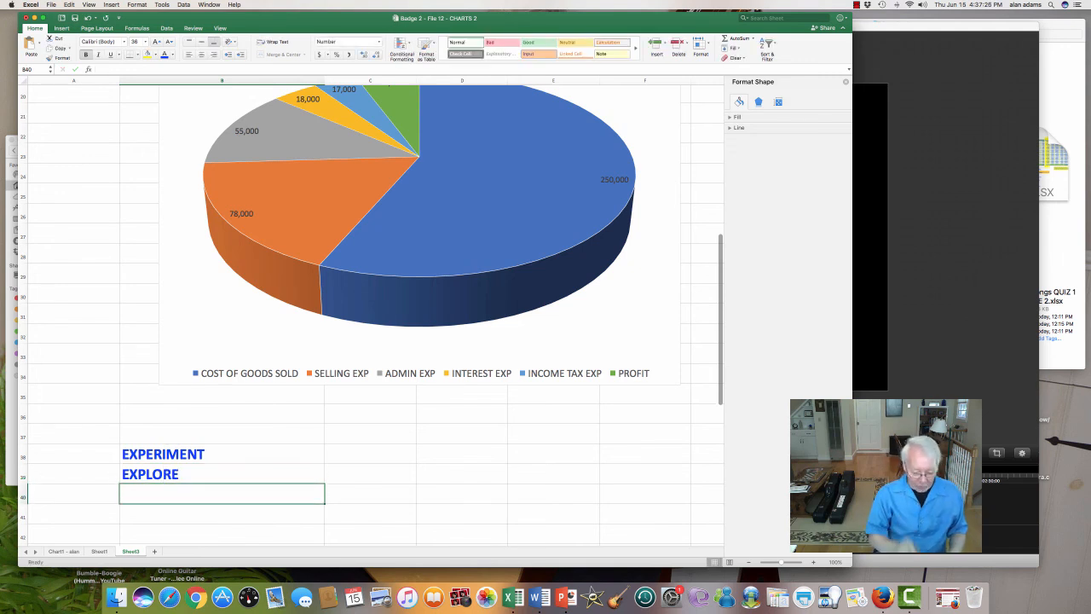
{"action": "type", "text": "PRACTICE"}
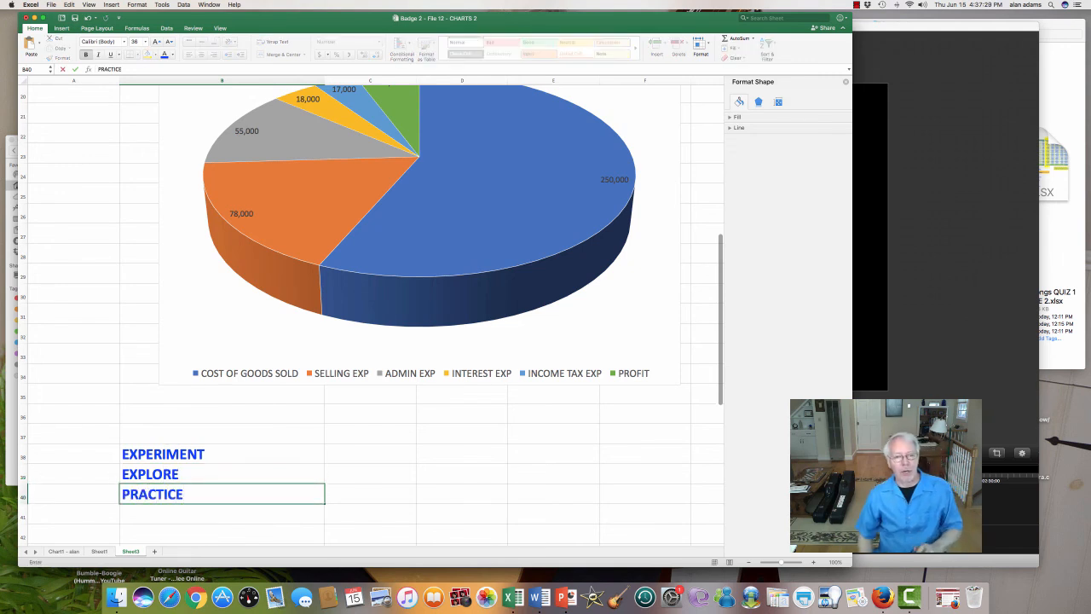
{"action": "key", "text": "Return"}
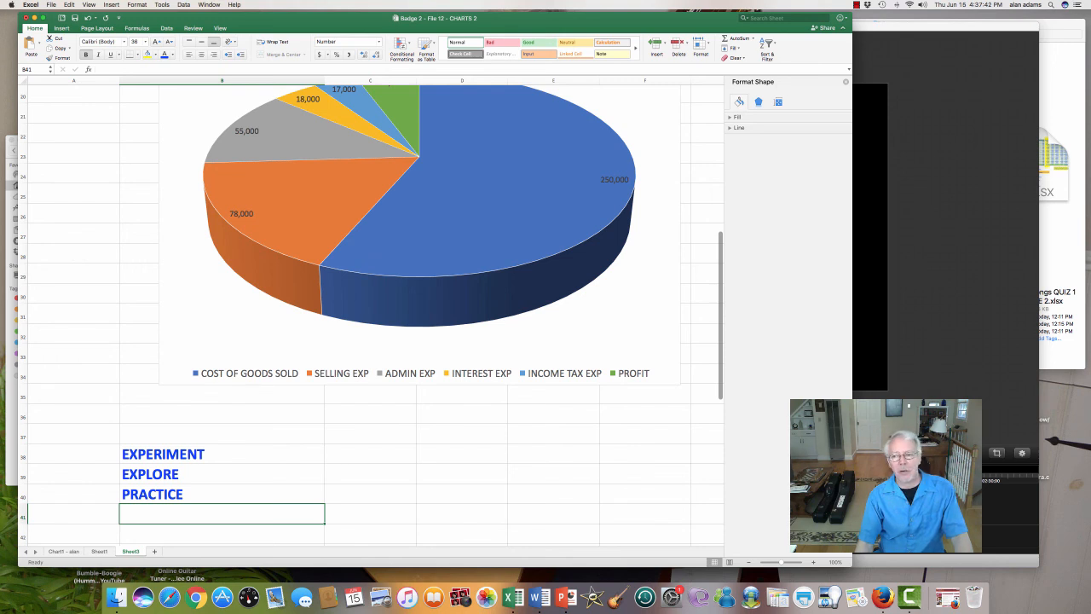
{"action": "key", "text": "super+Tab"}
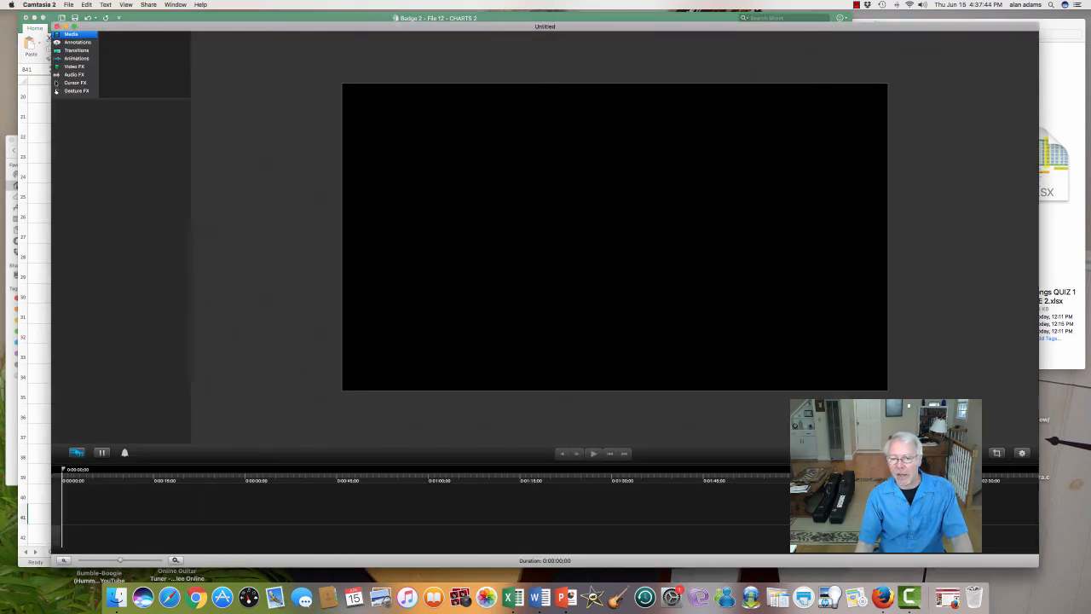